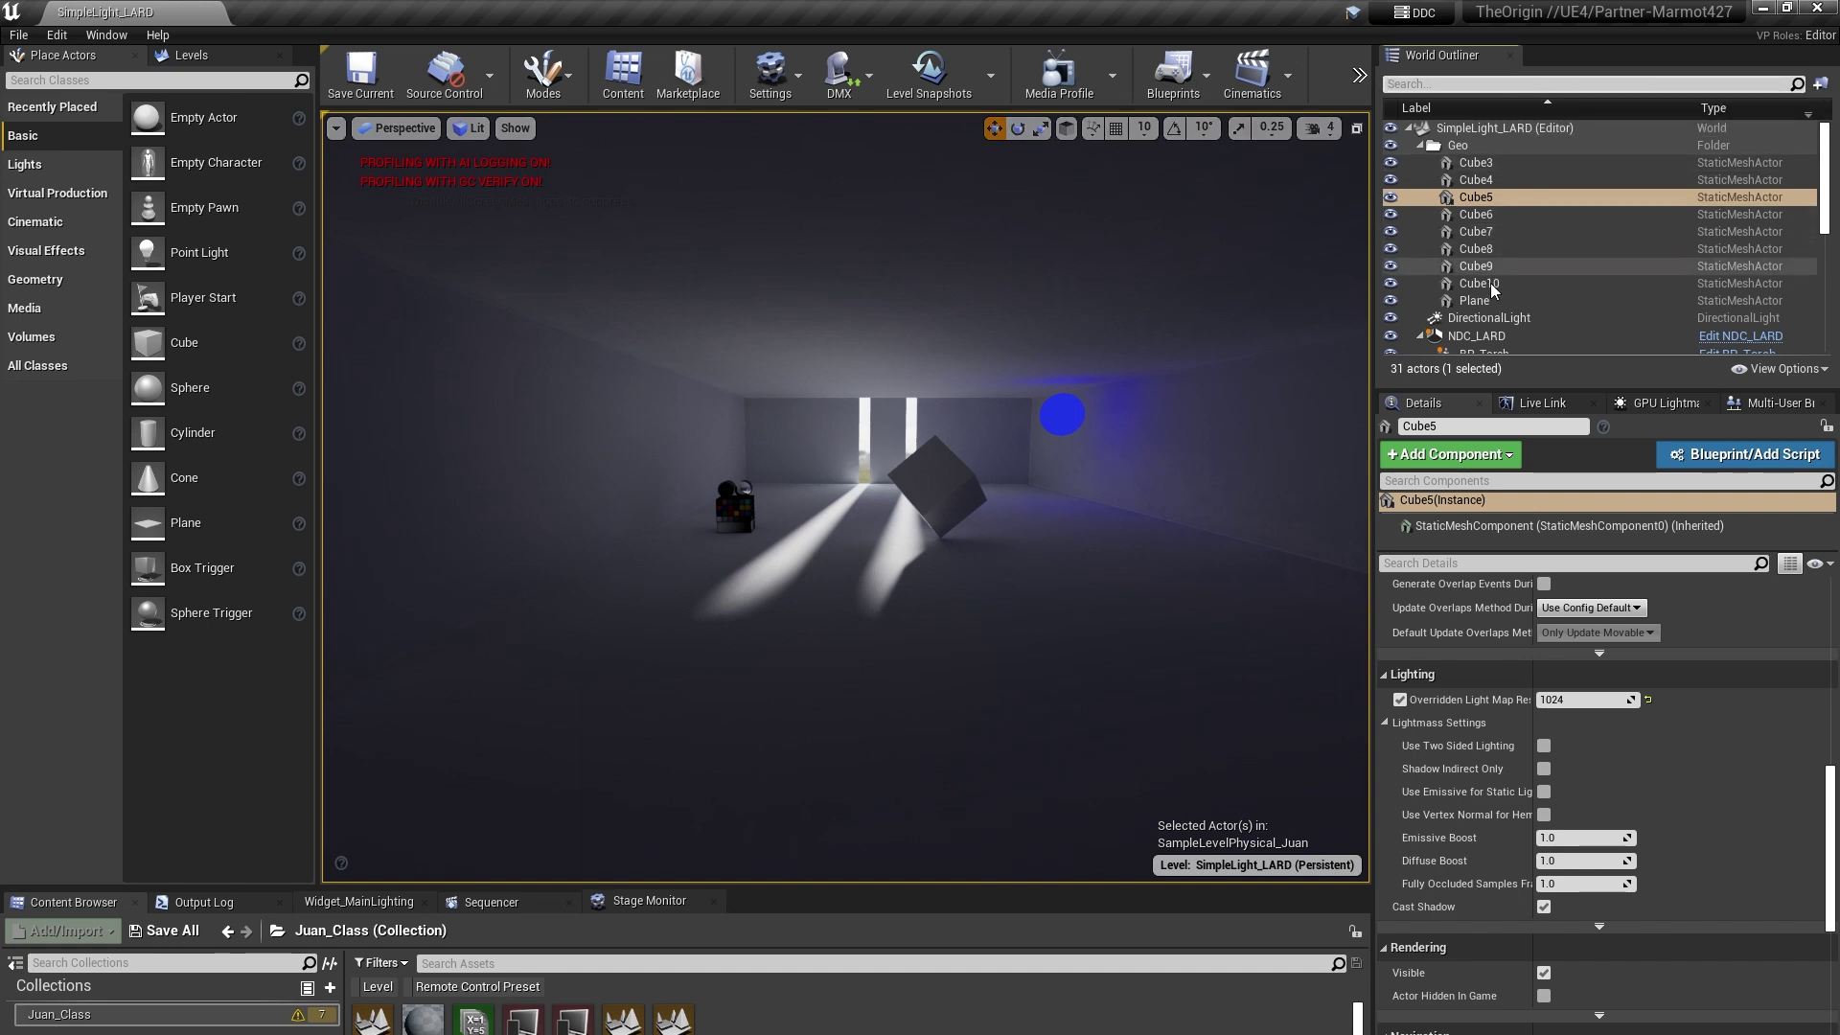
Select the DirectionalLight and rotate it on the yaw ring so its shafts cross the floor differently.
click(1488, 317)
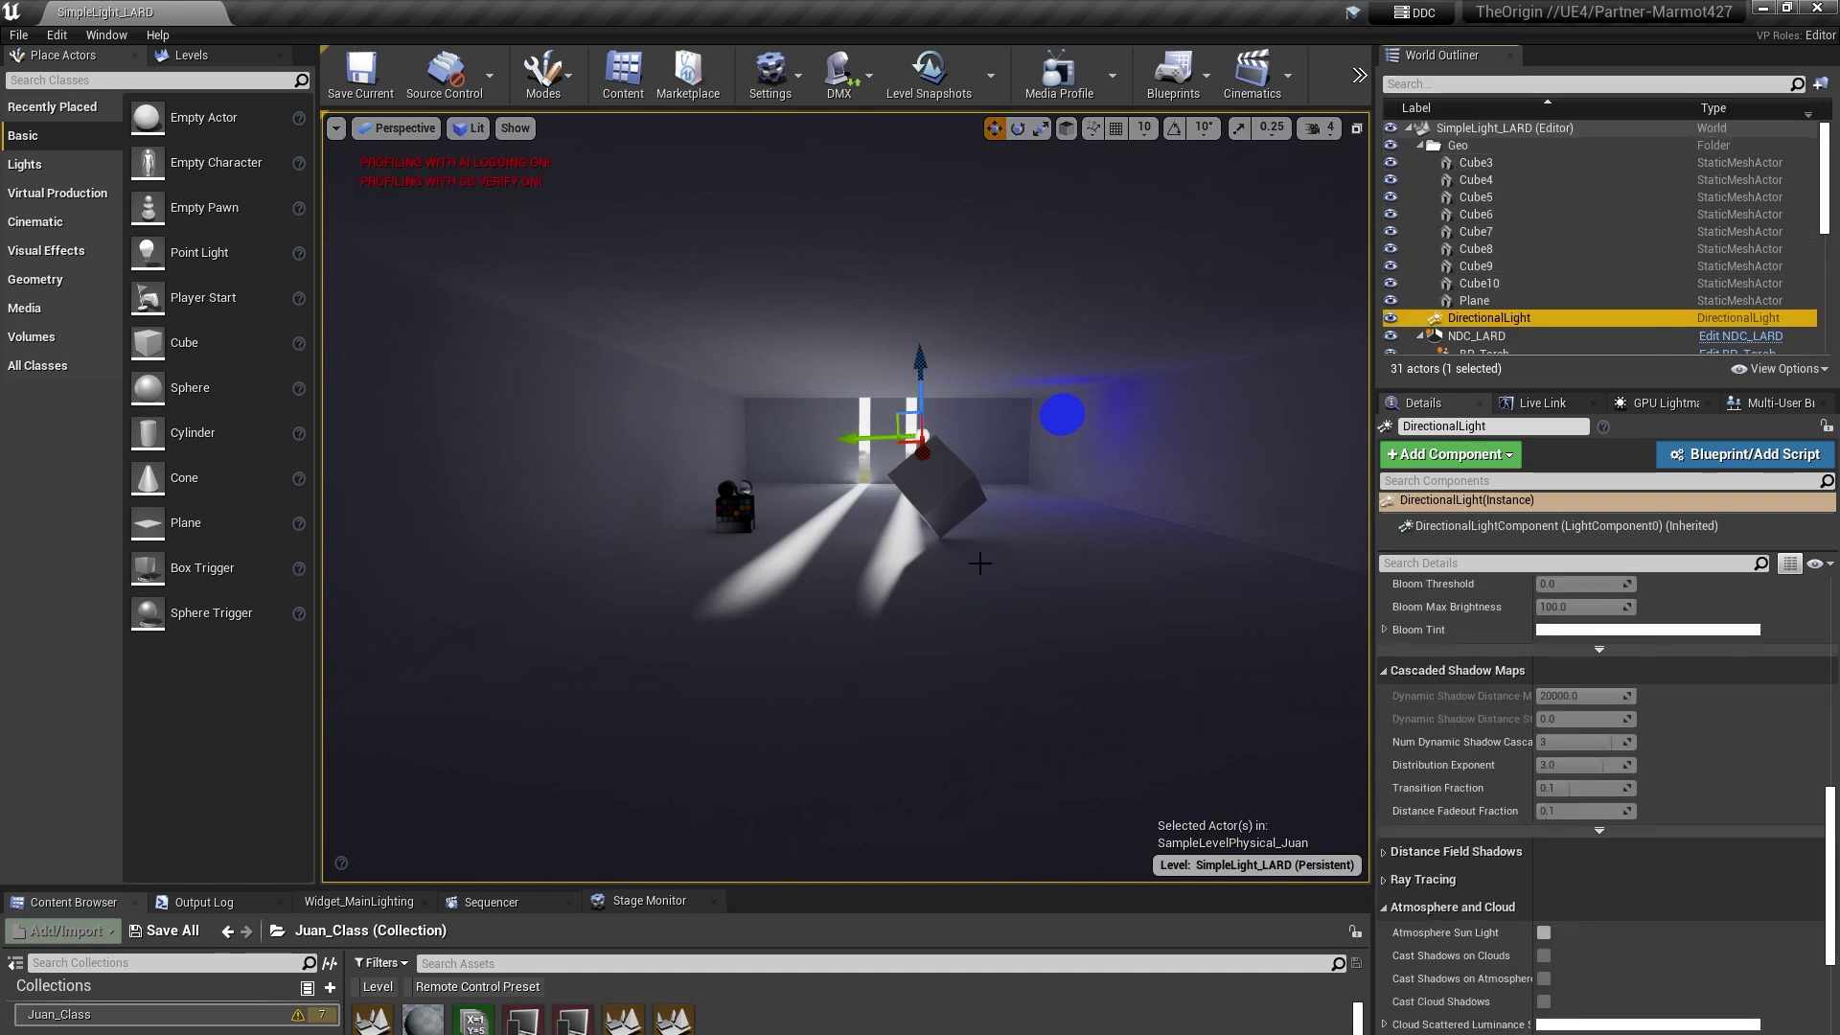
right_drag(979, 563, 988, 567)
key(e)
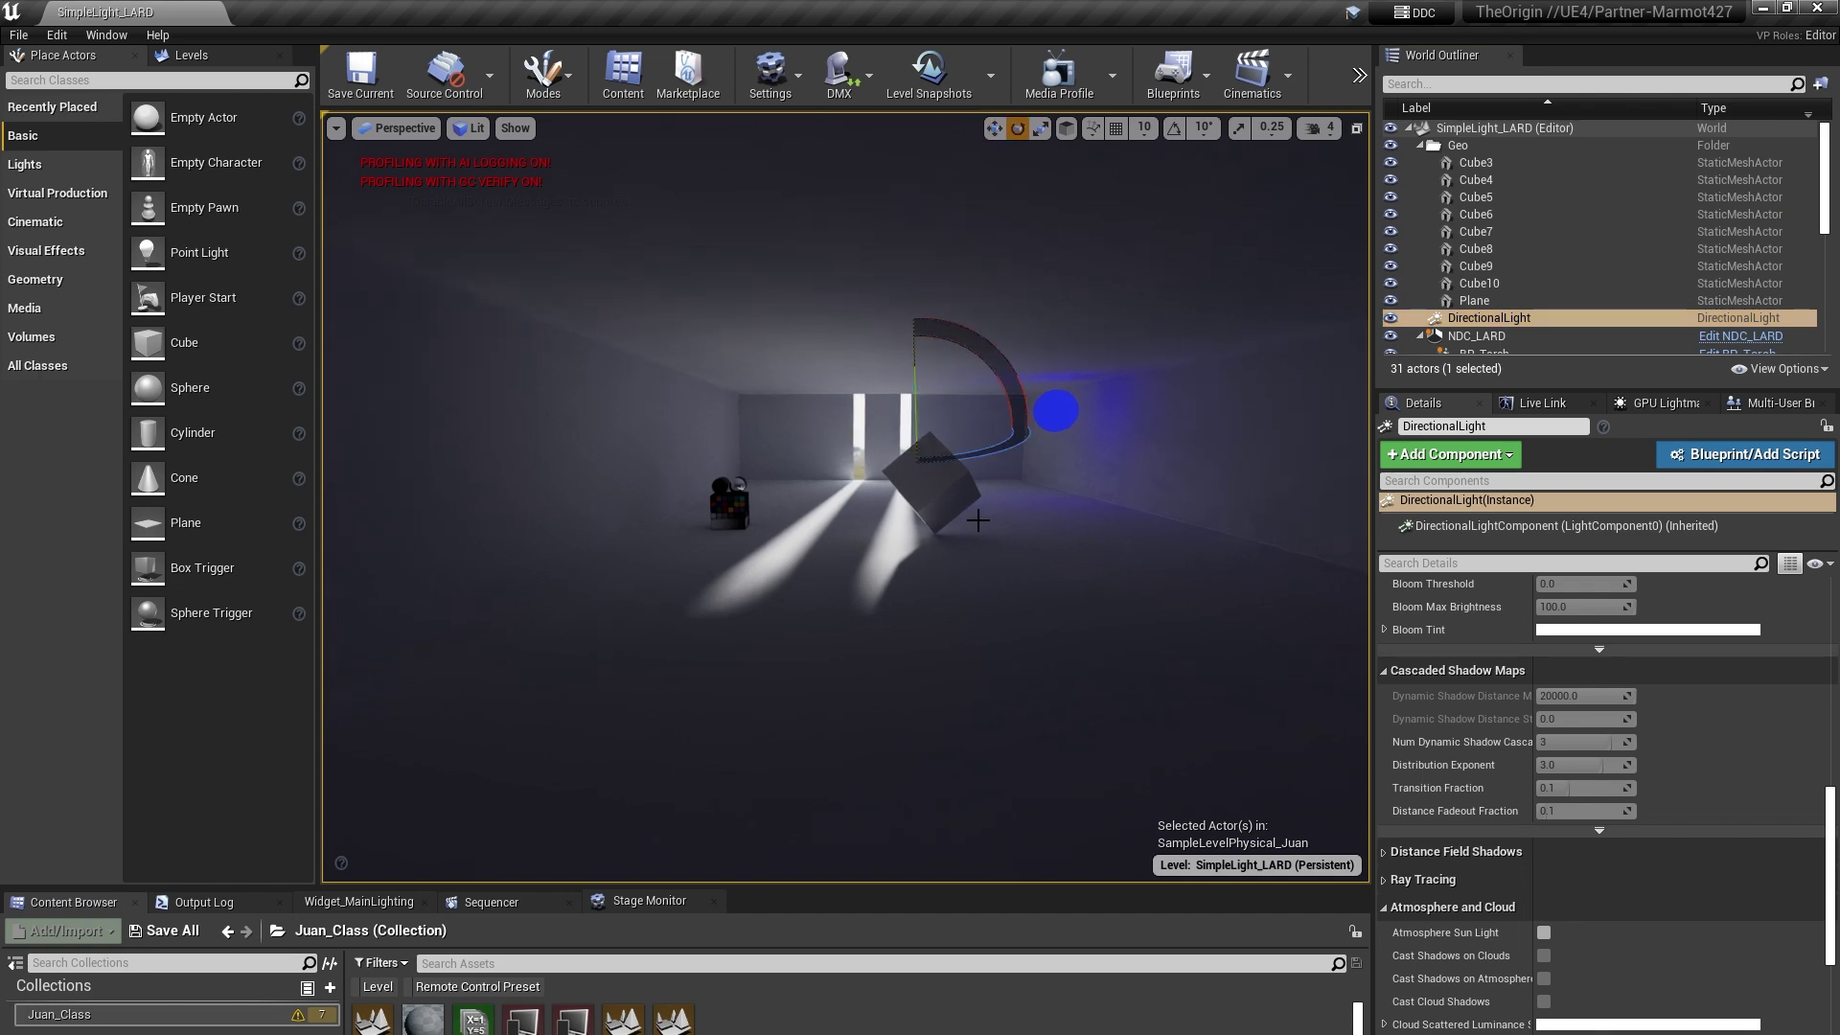
drag(977, 455, 925, 461)
drag(1274, 287, 1282, 292)
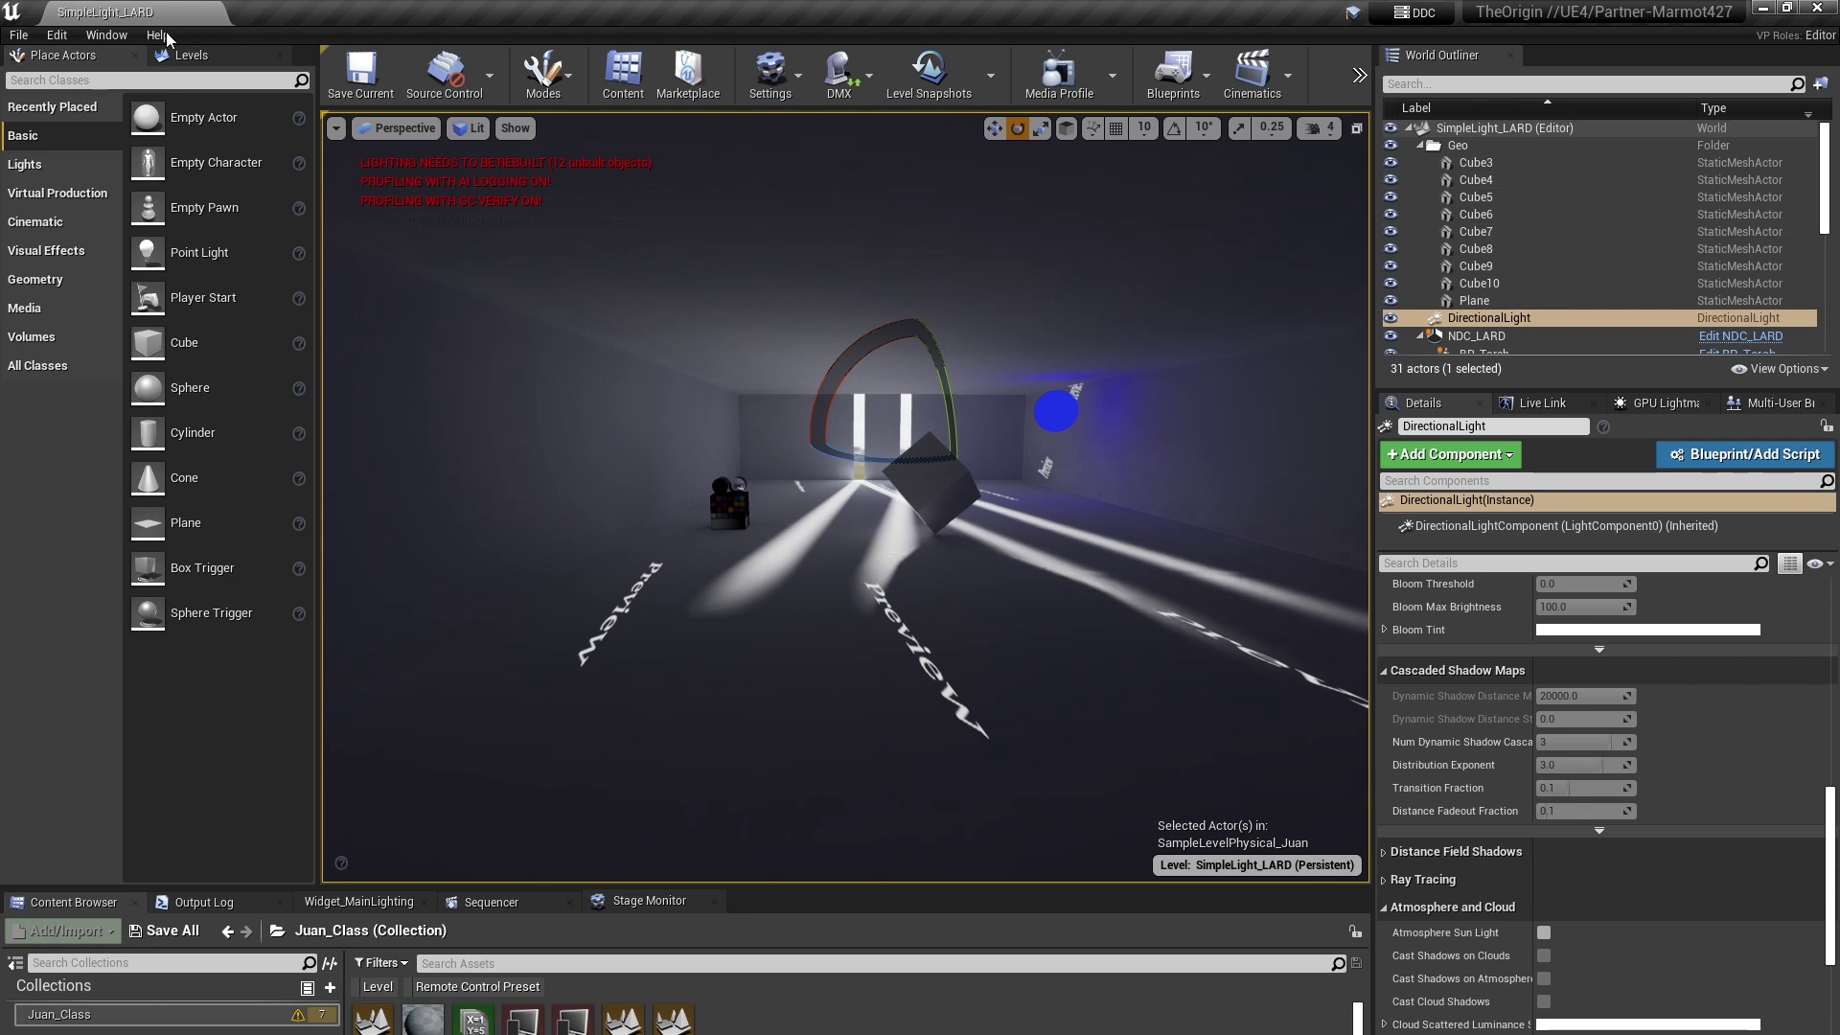
Enable Force No Precomputed Lighting in the level's World Settings and confirm the notice.
click(103, 36)
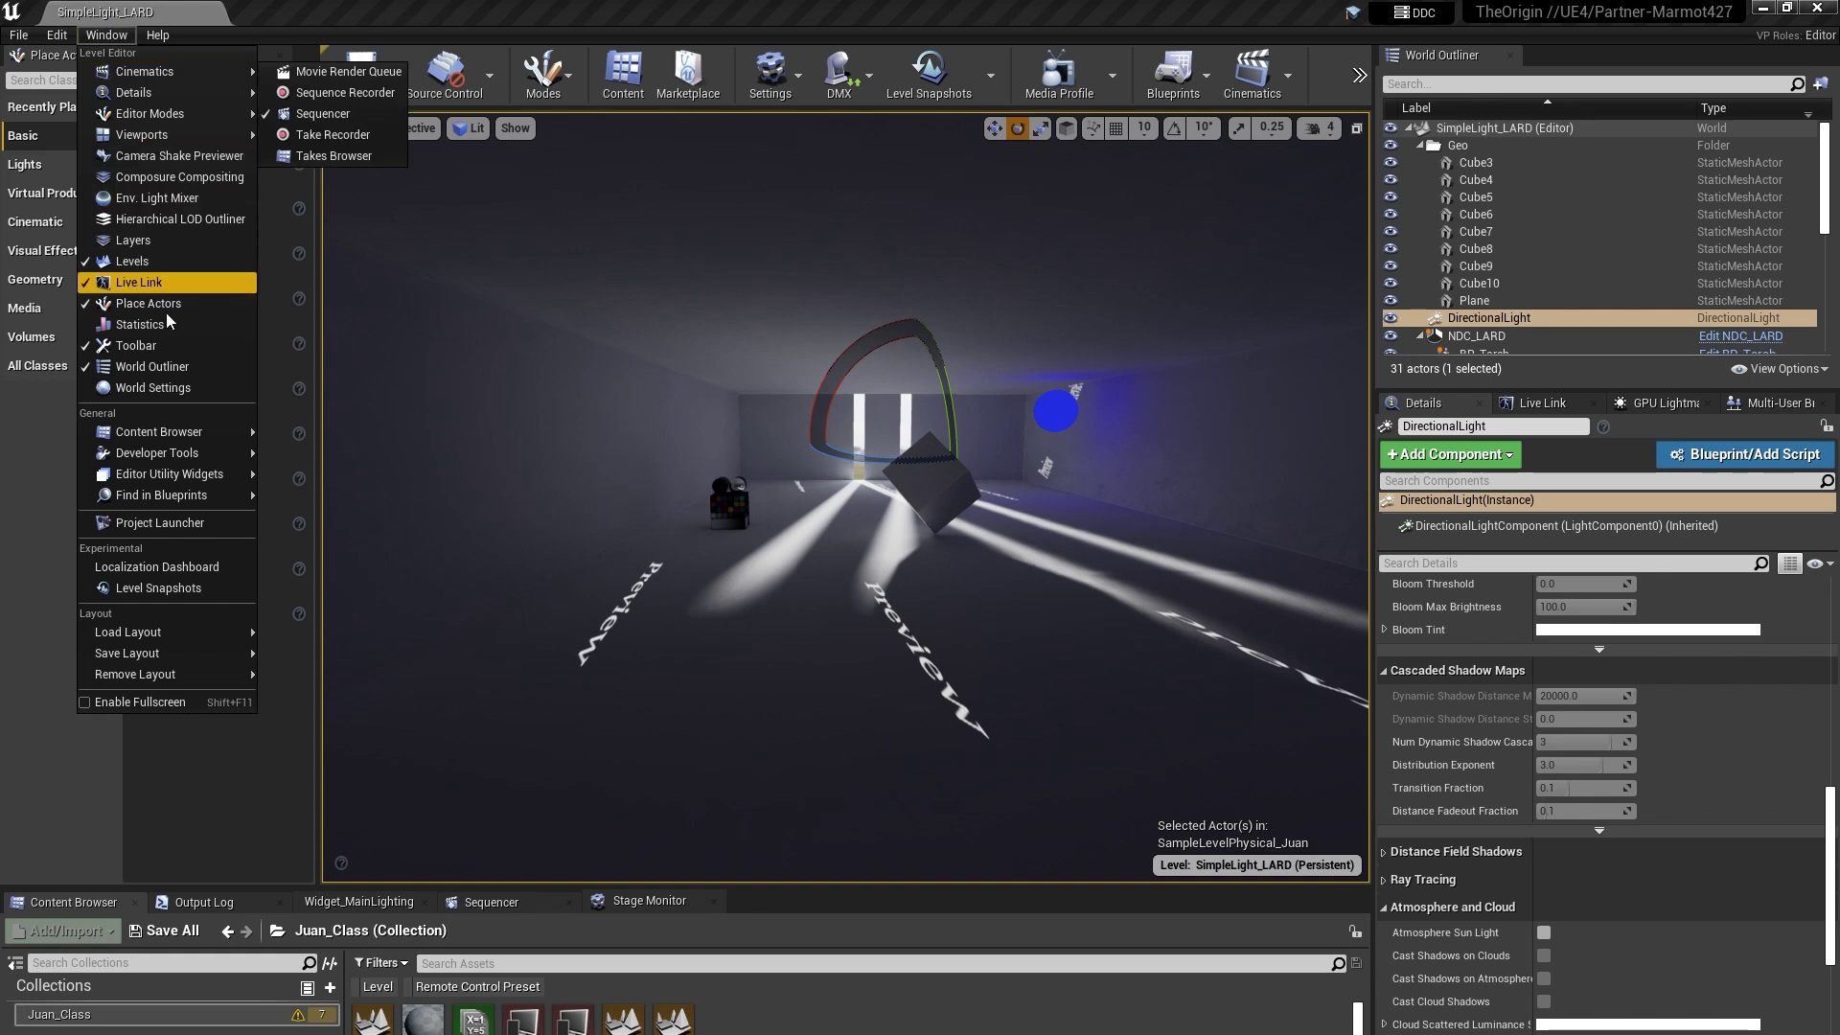
click(181, 392)
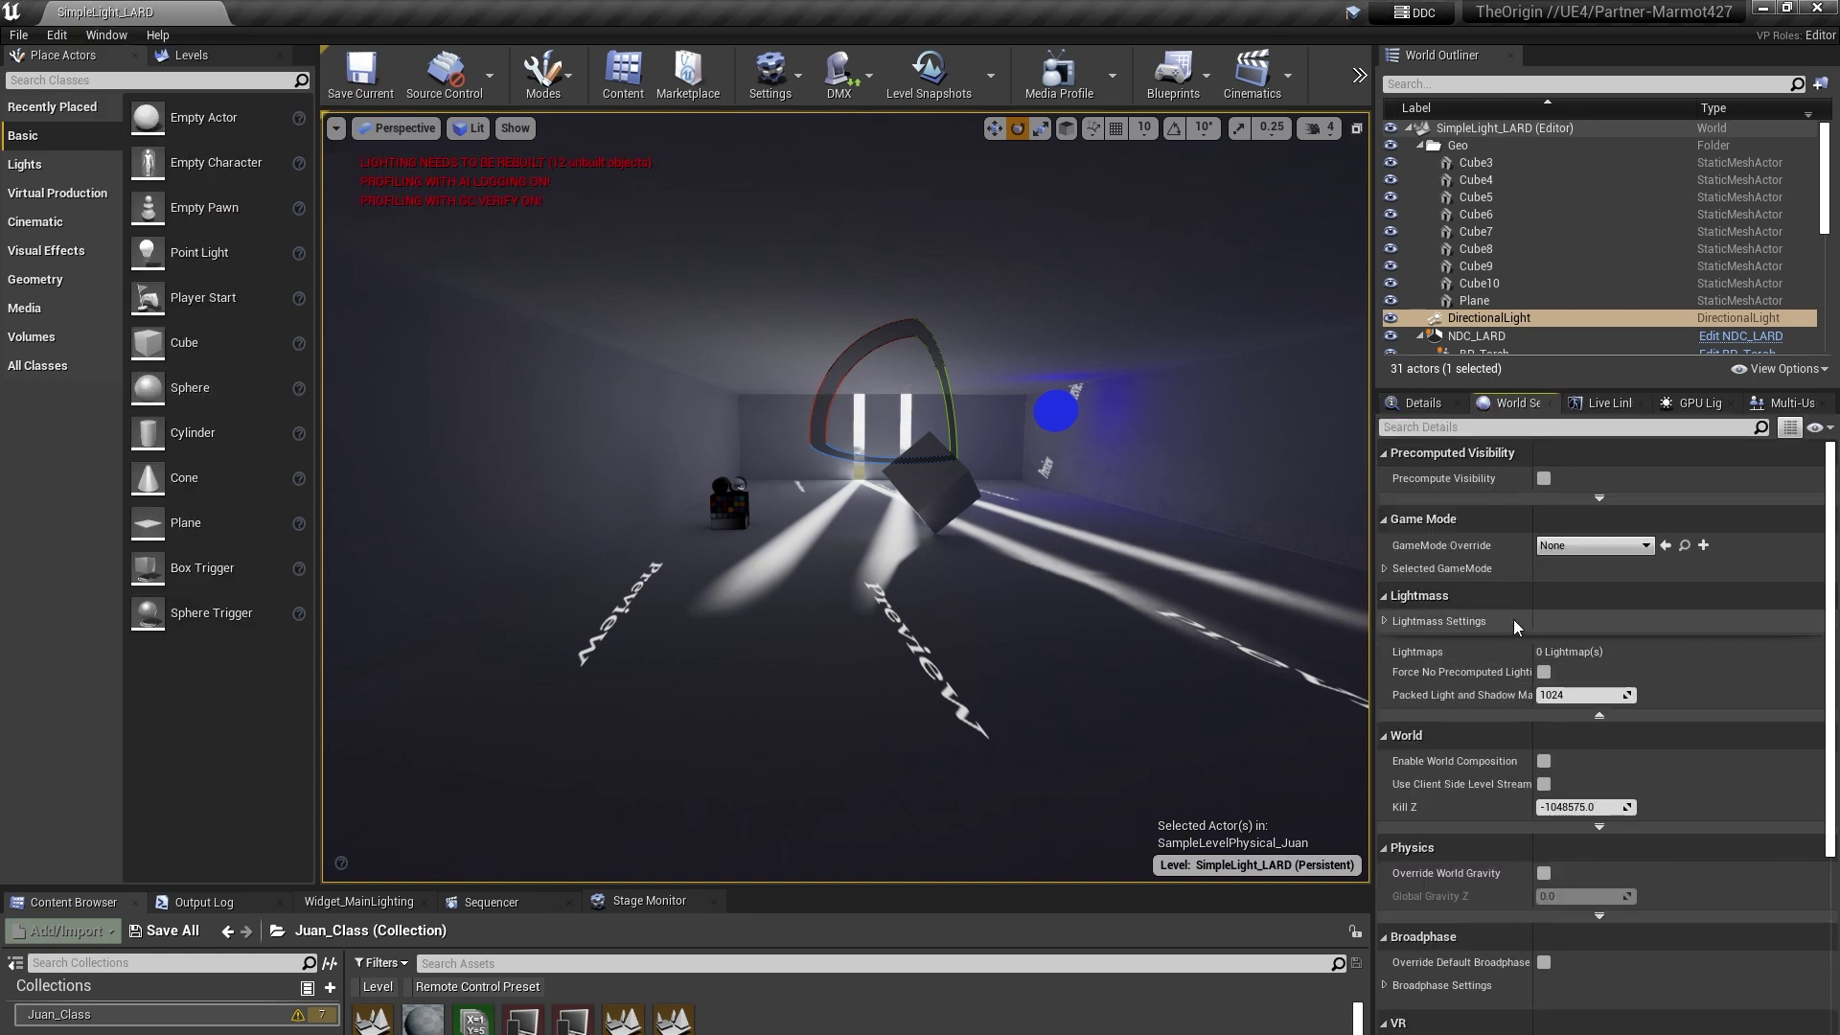
drag(1533, 610, 1574, 671)
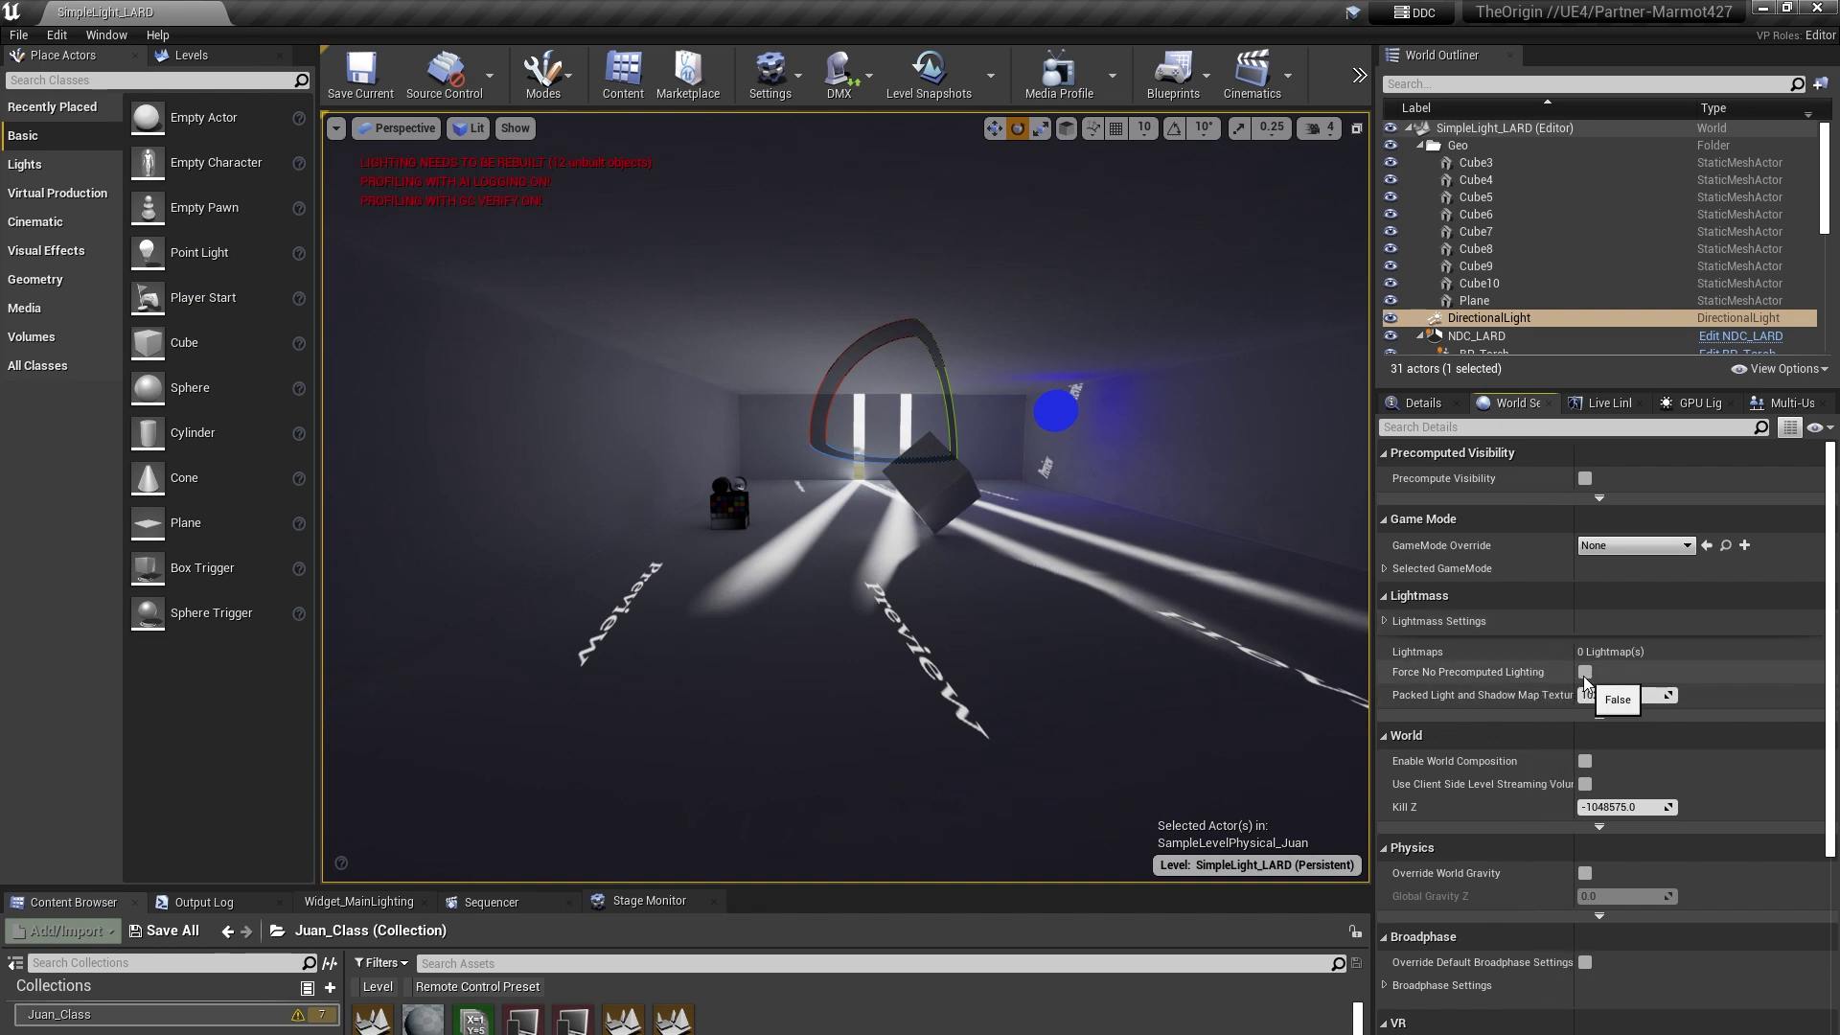
click(1584, 675)
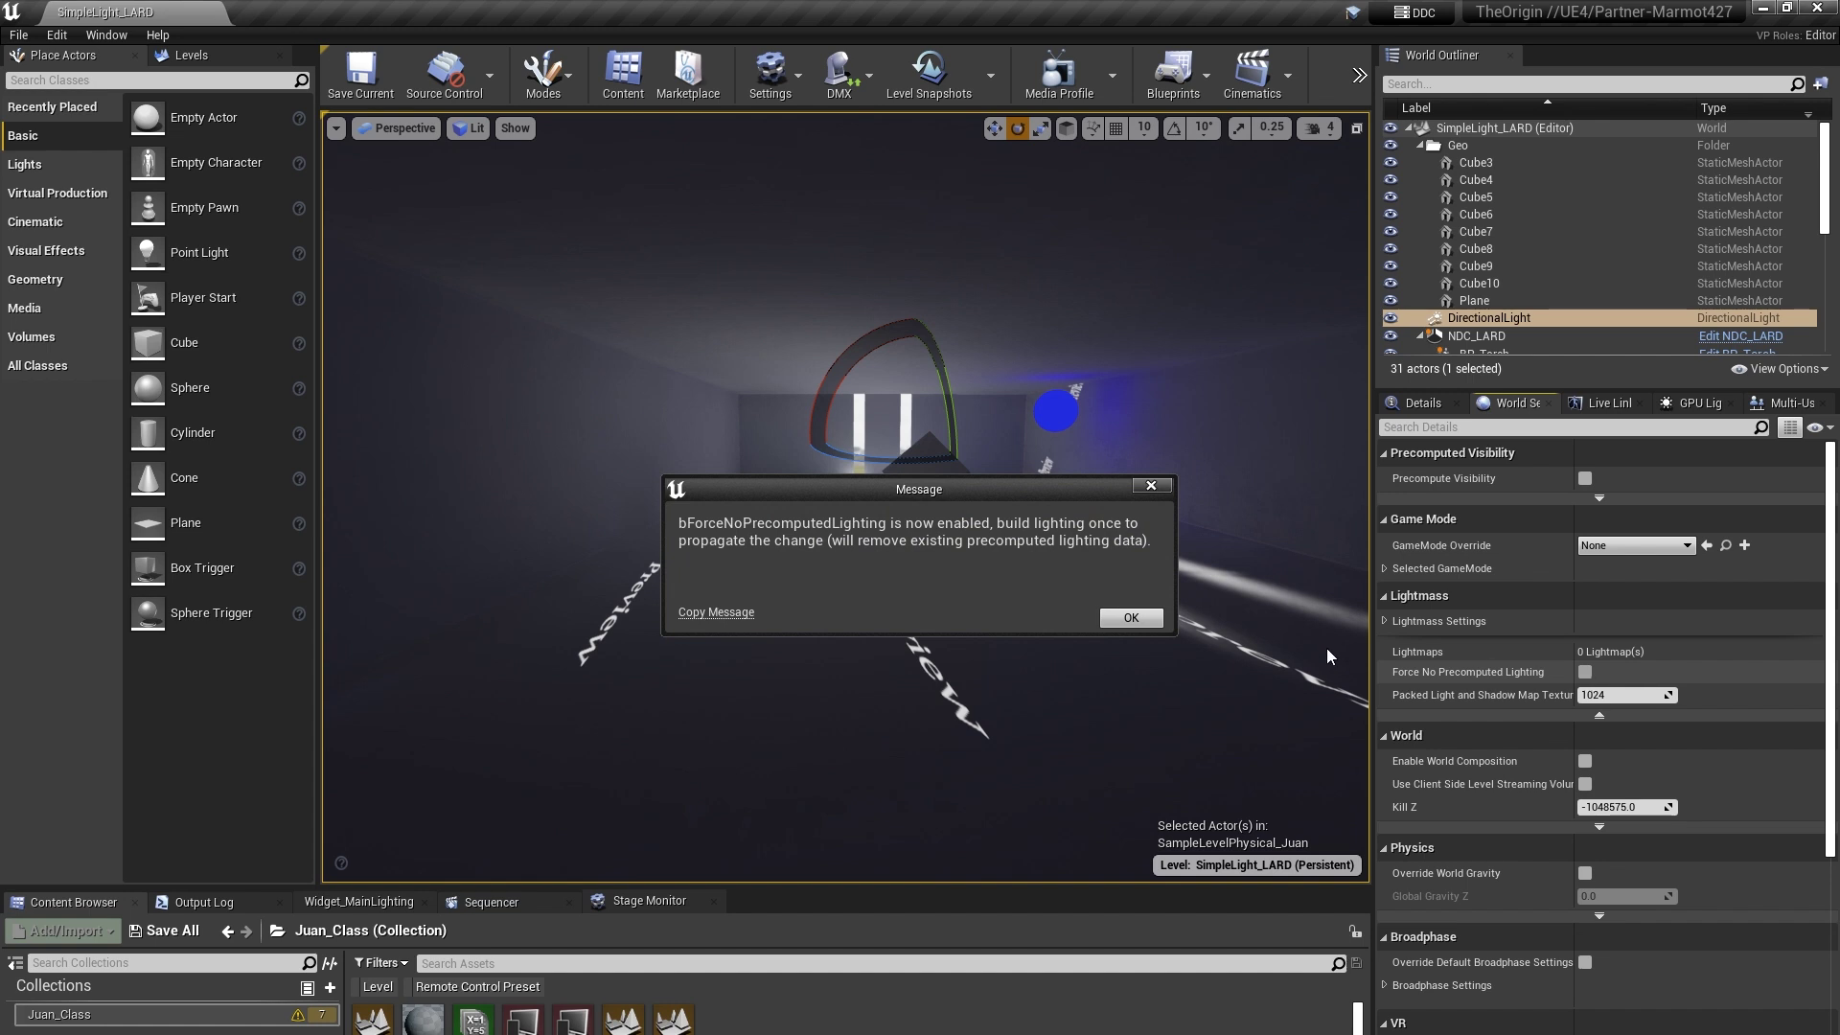
click(1147, 616)
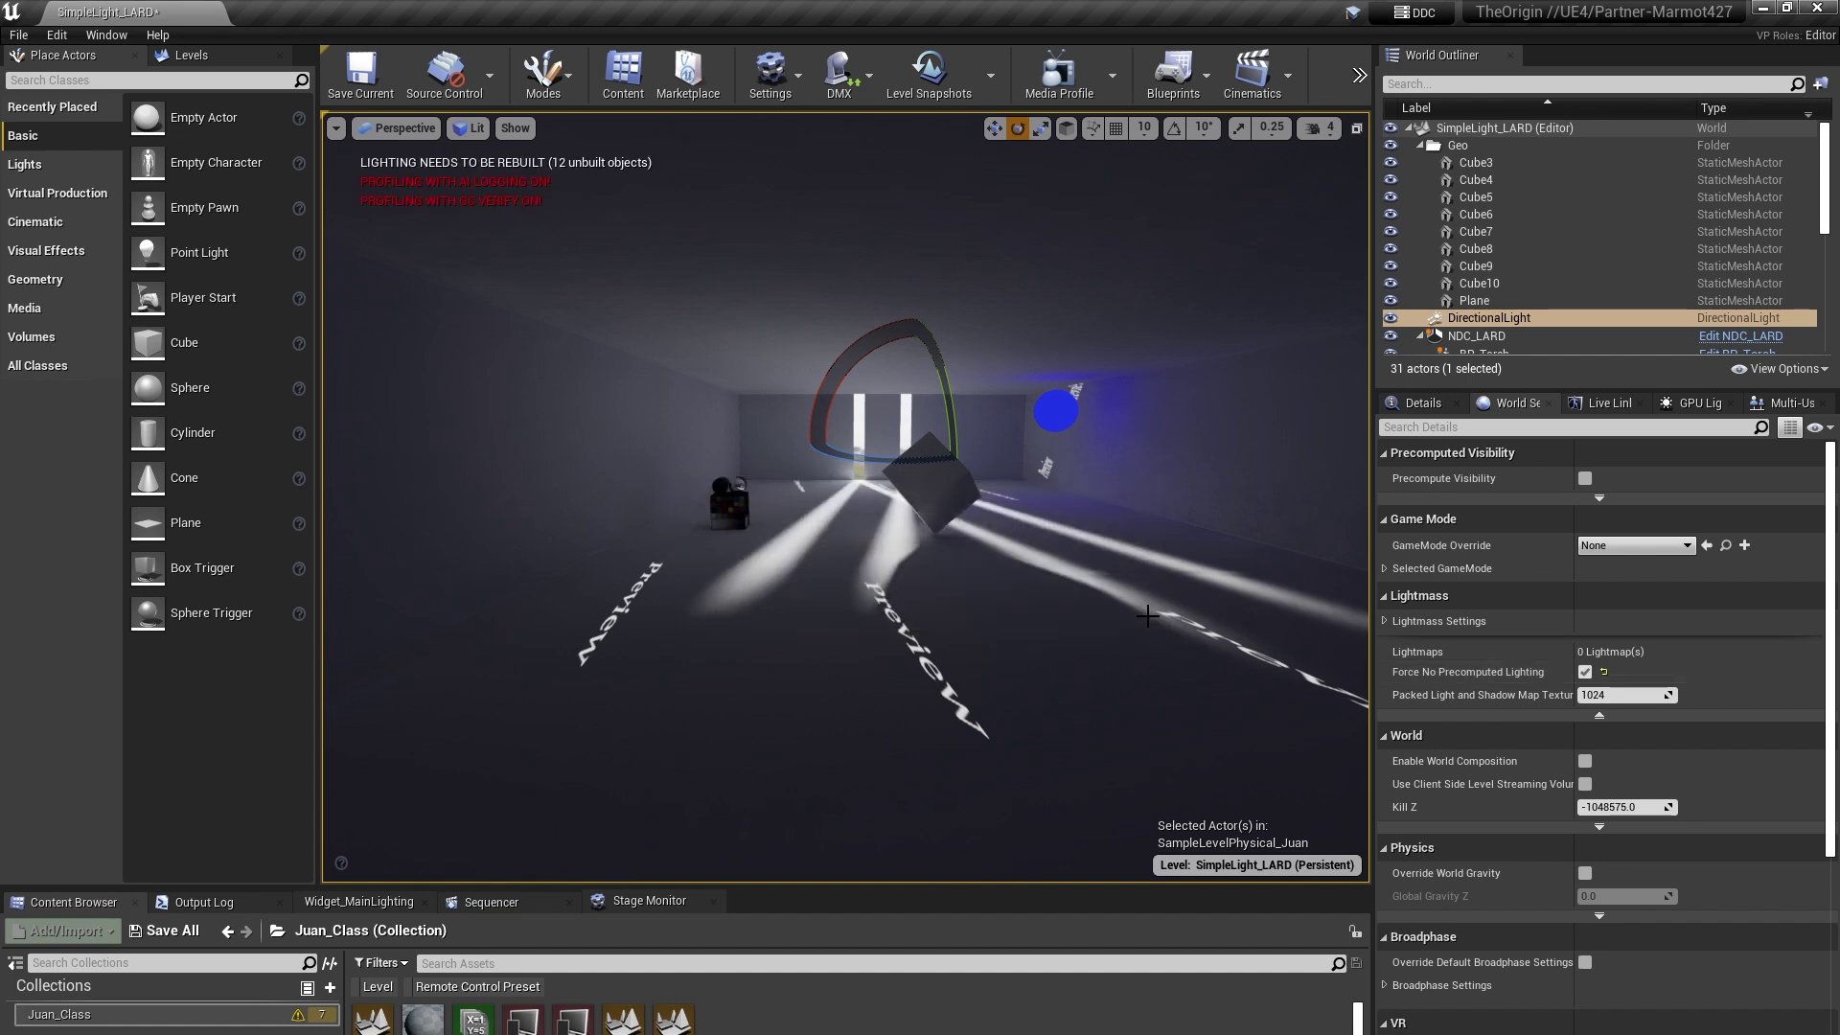
Rebuild the level's lighting from the toolbar's Build menu.
click(1356, 86)
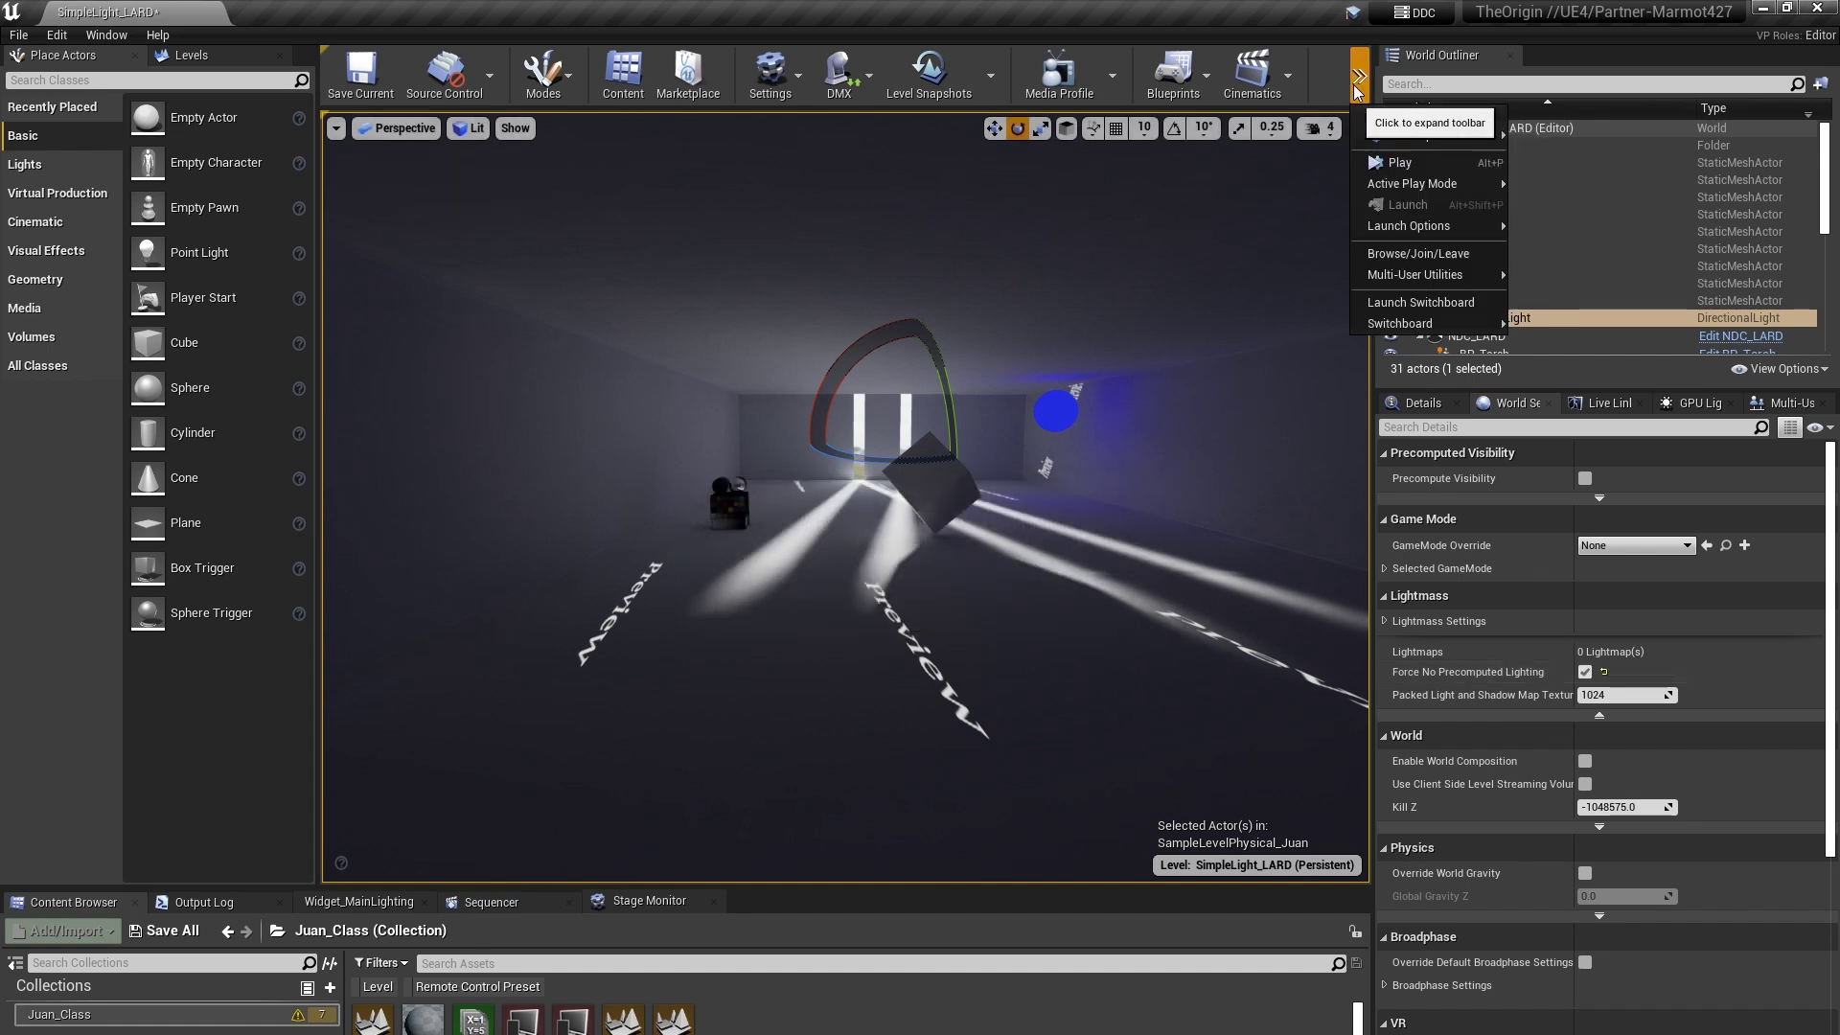
mouse_move(1417, 140)
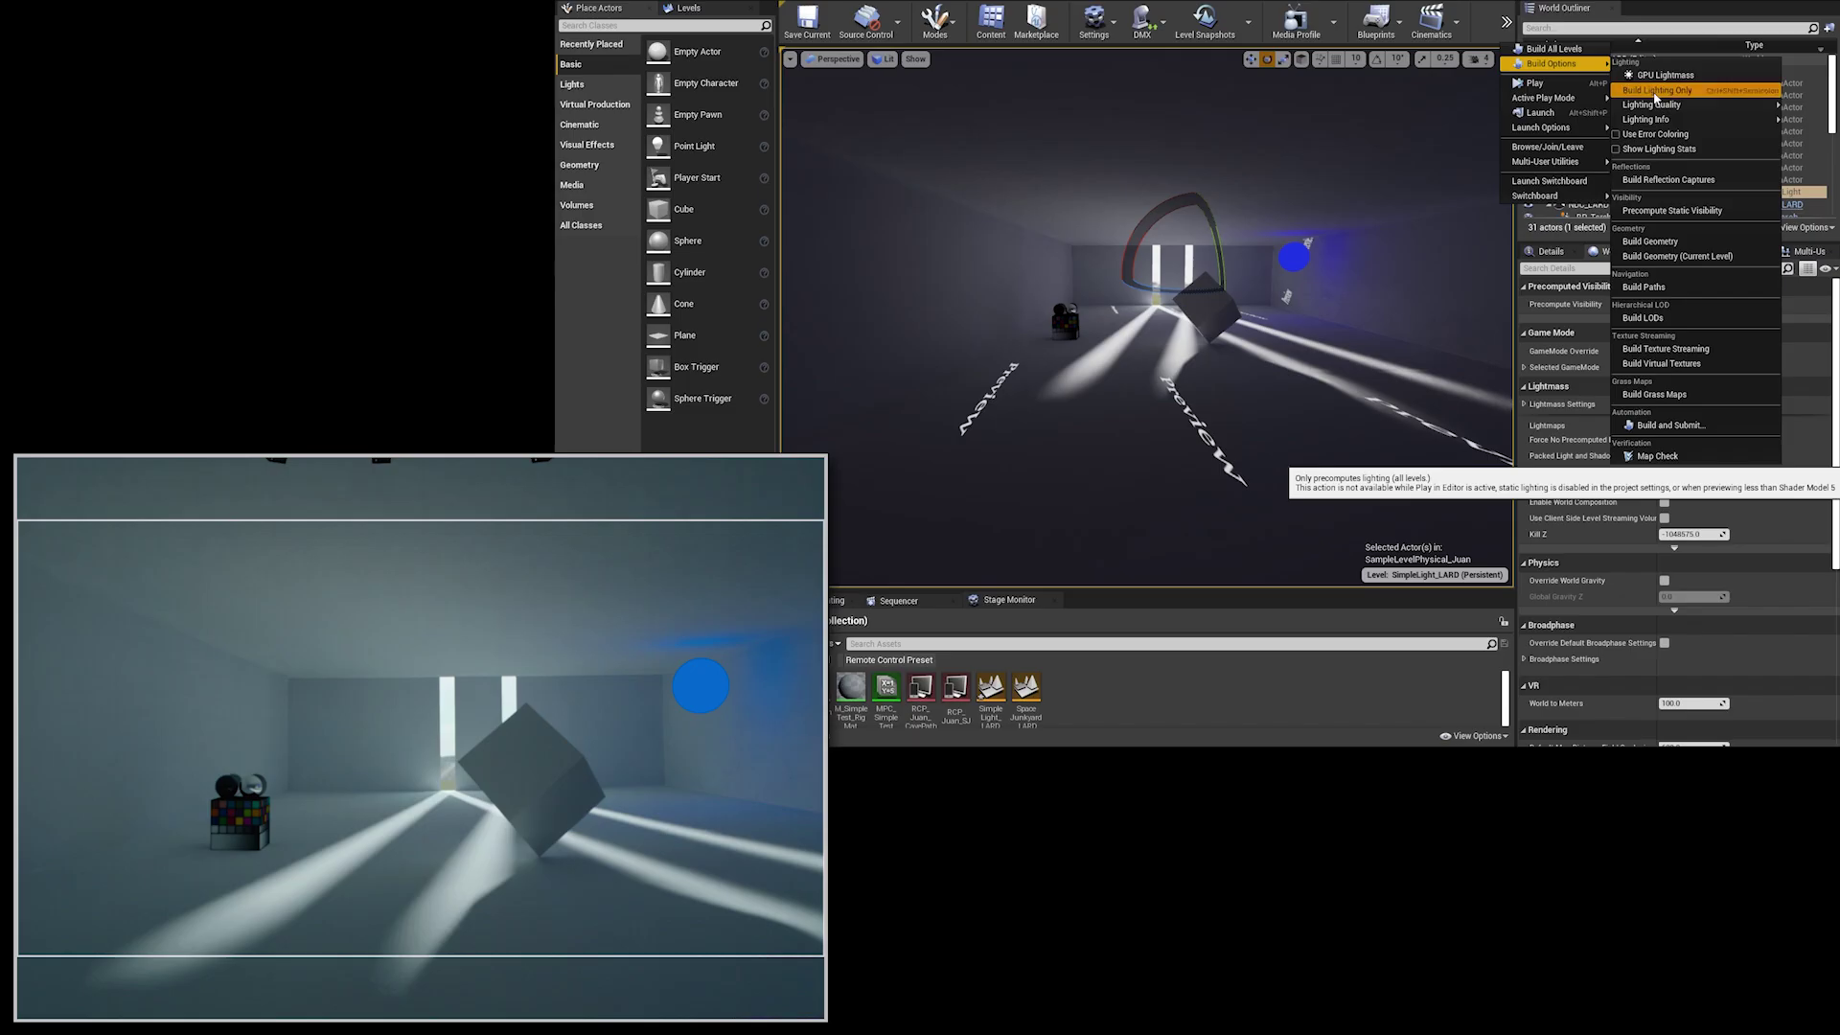
click(1570, 176)
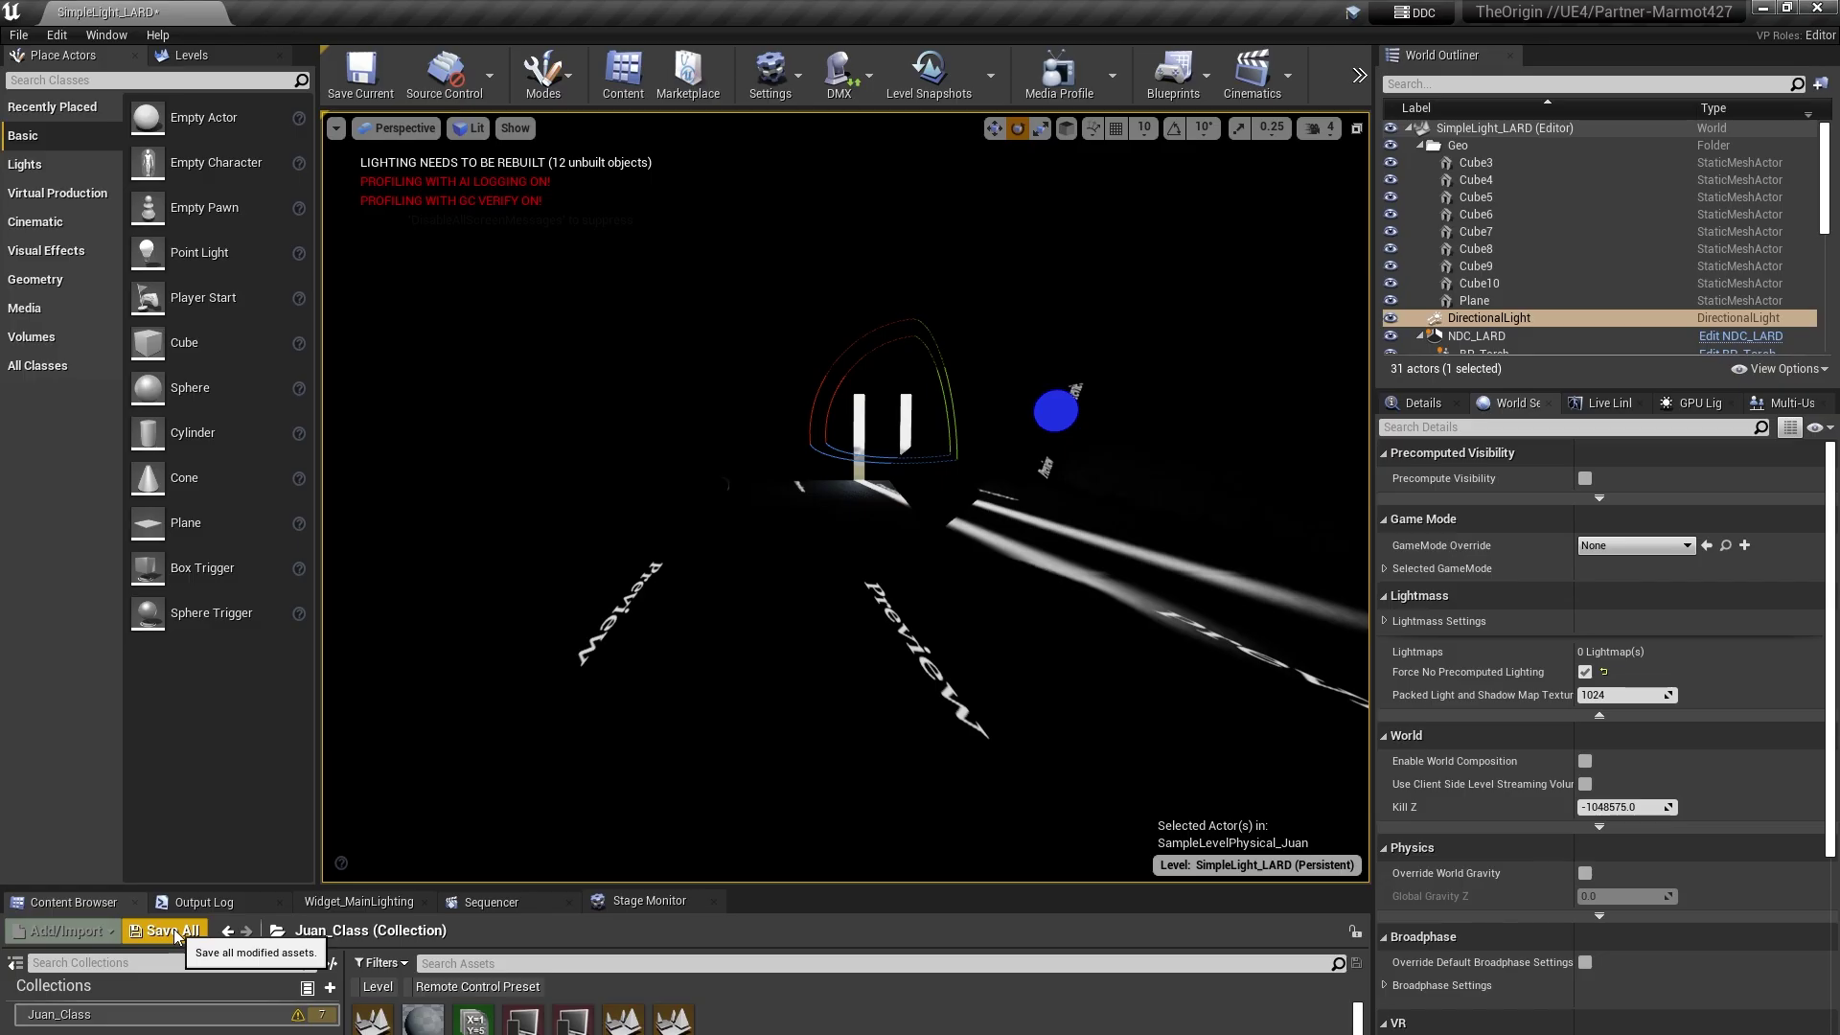
Save all modified assets except LARD_Stage using Save Selected, then show the Output Log.
click(669, 620)
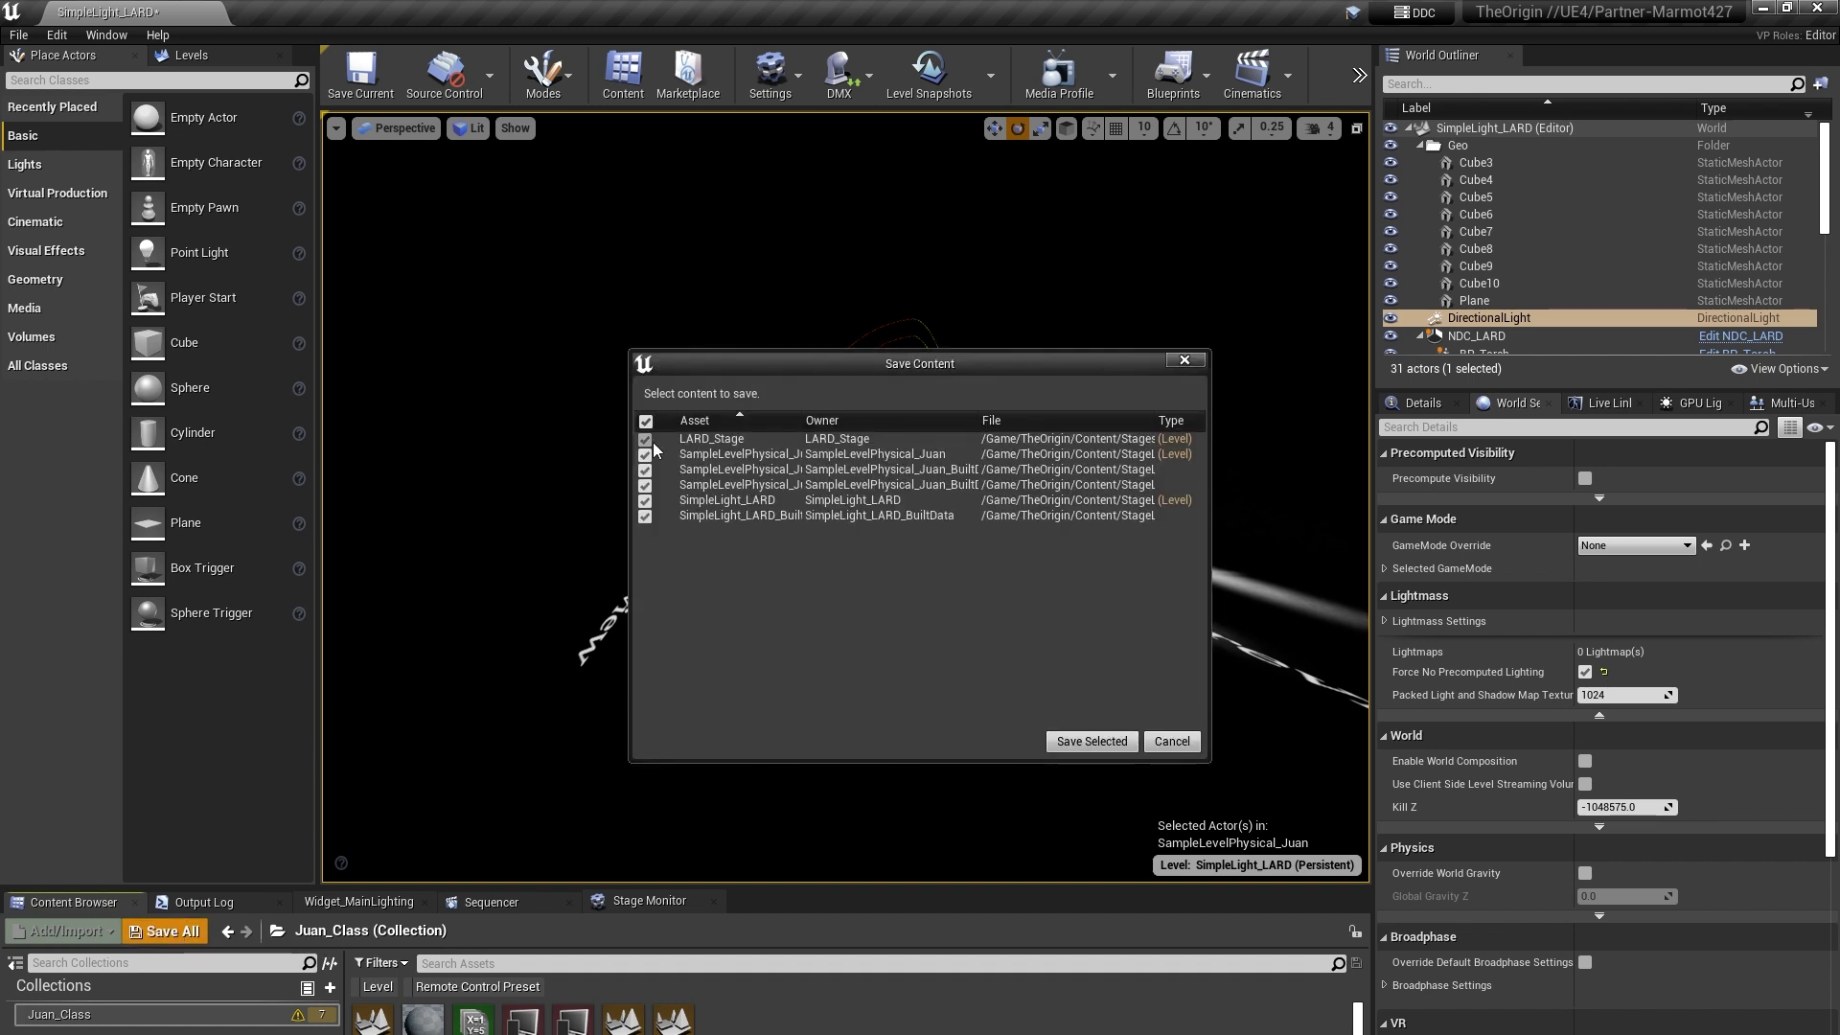
click(647, 441)
drag(1211, 706, 1428, 692)
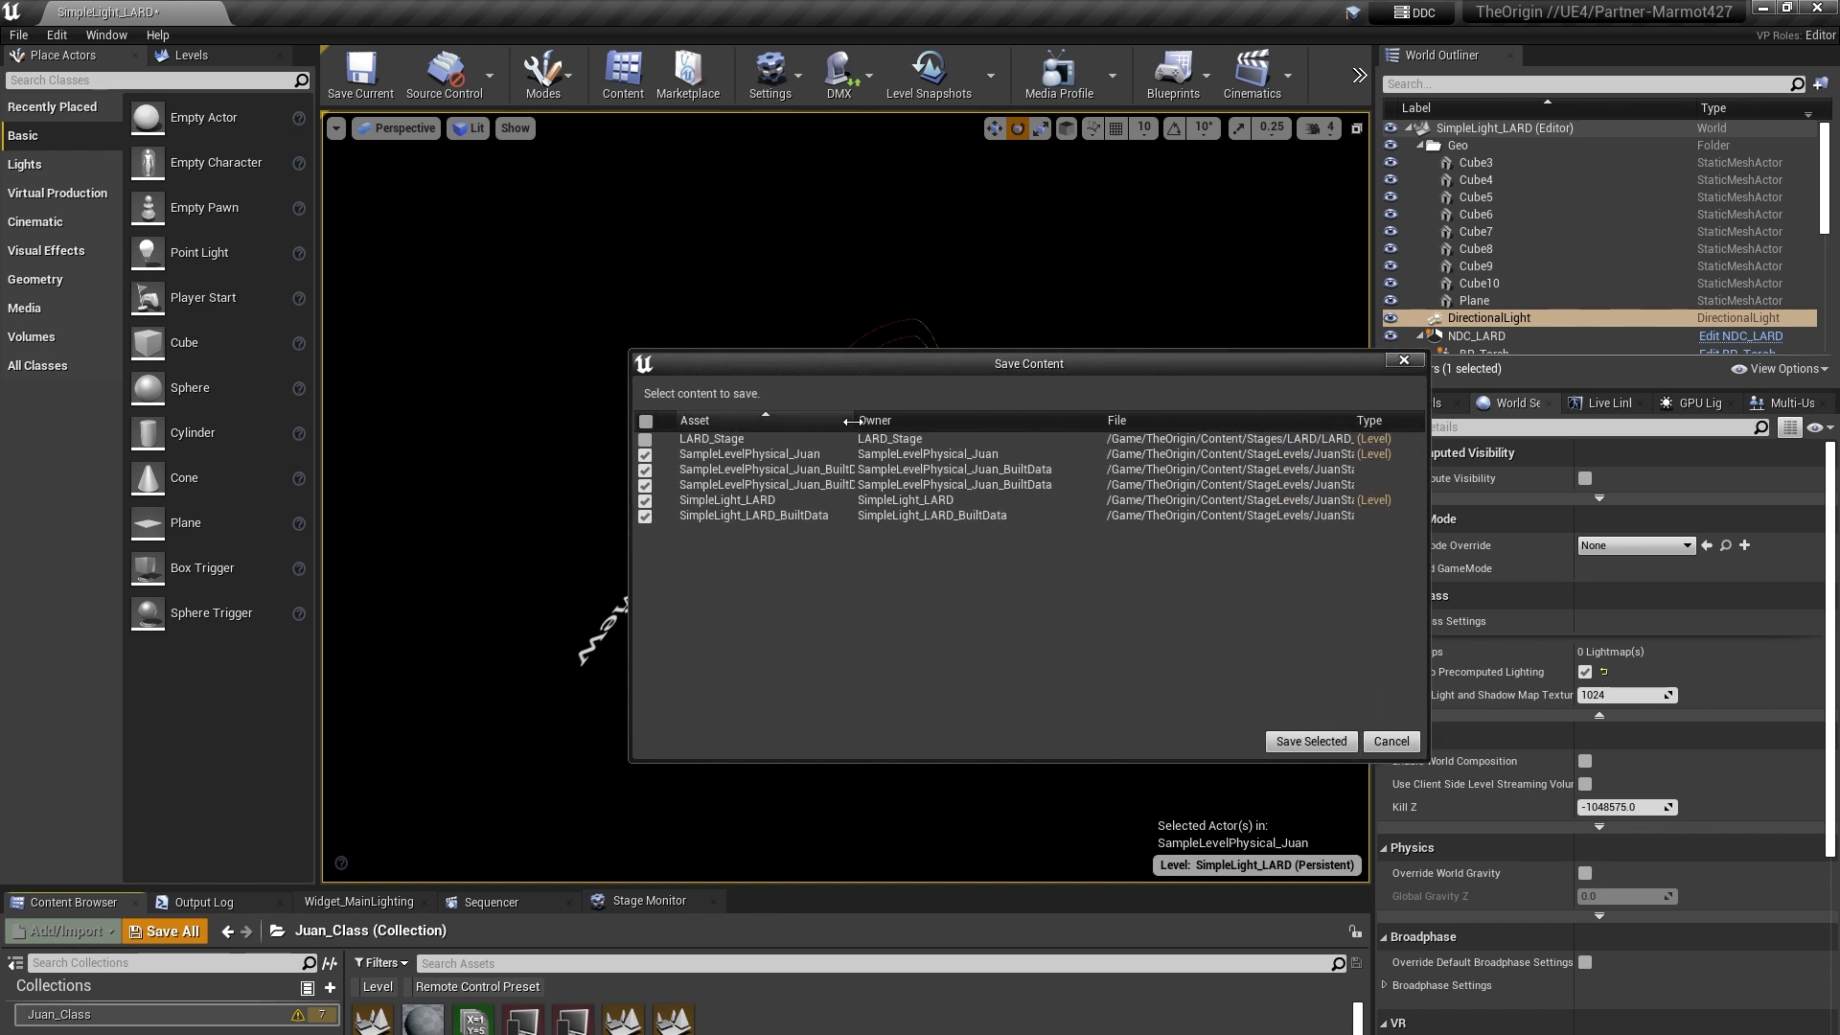
drag(854, 422, 912, 422)
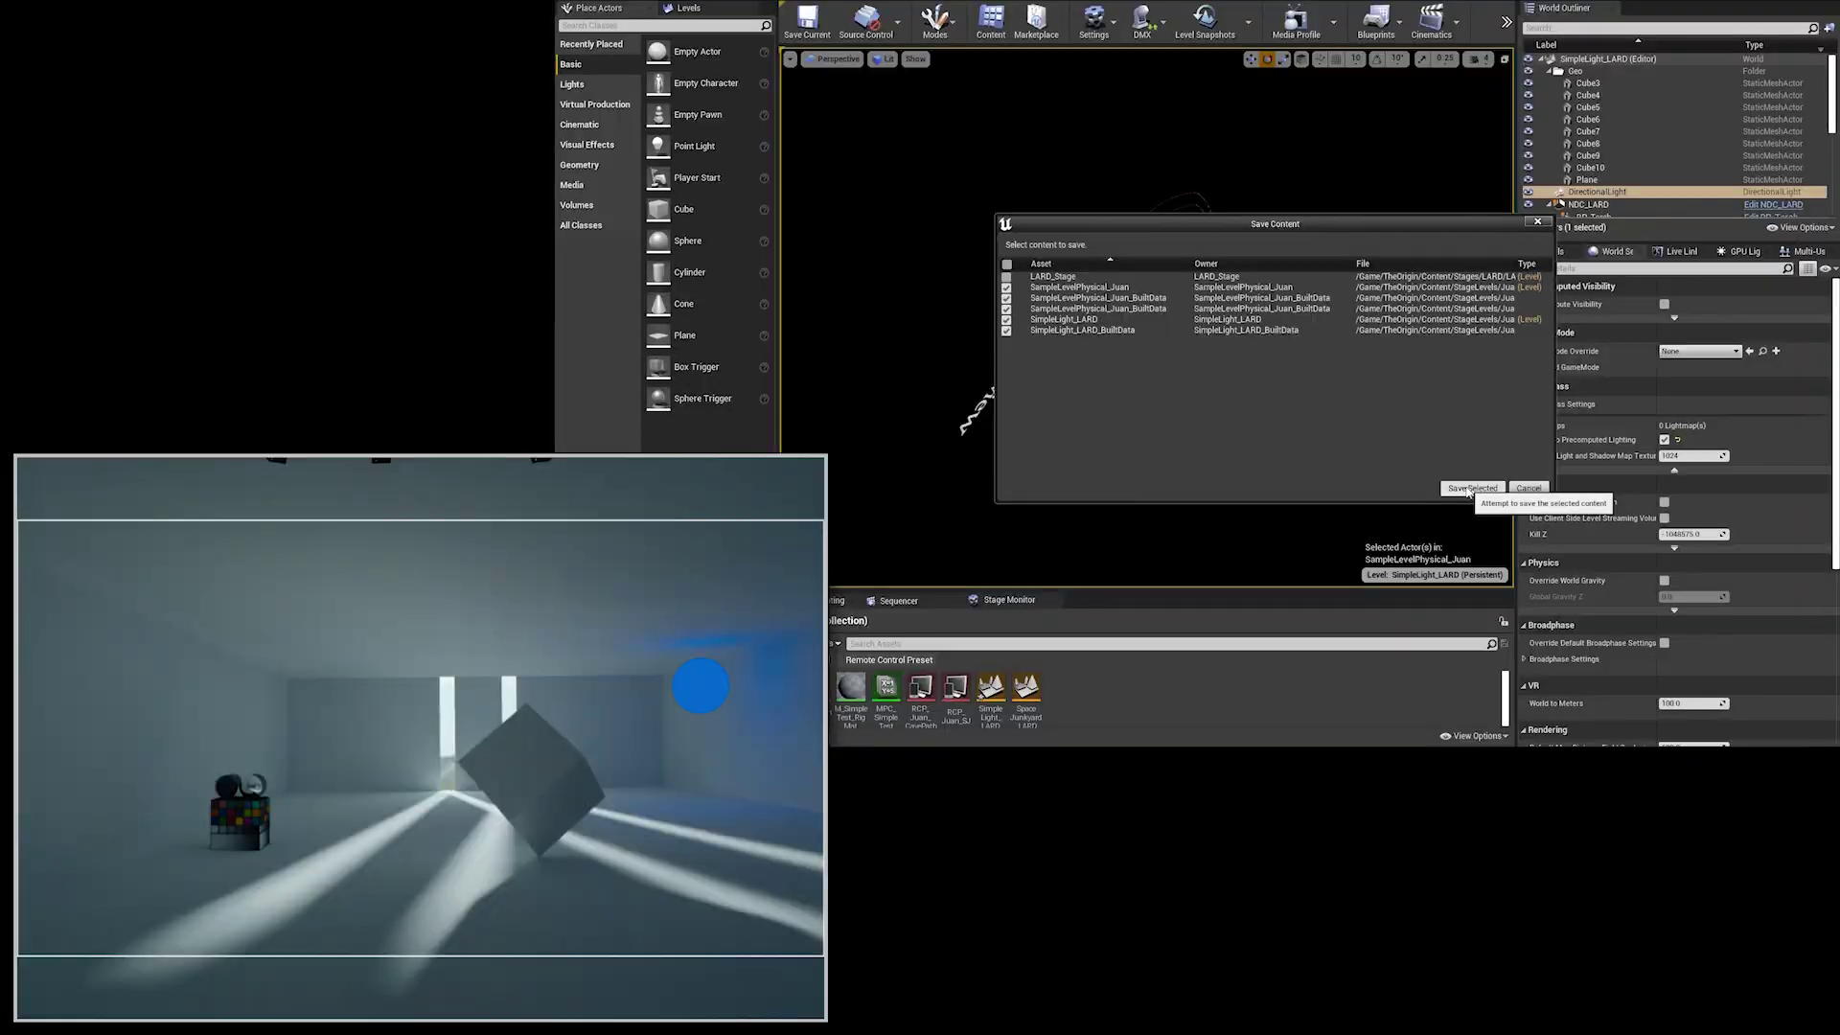
click(1468, 489)
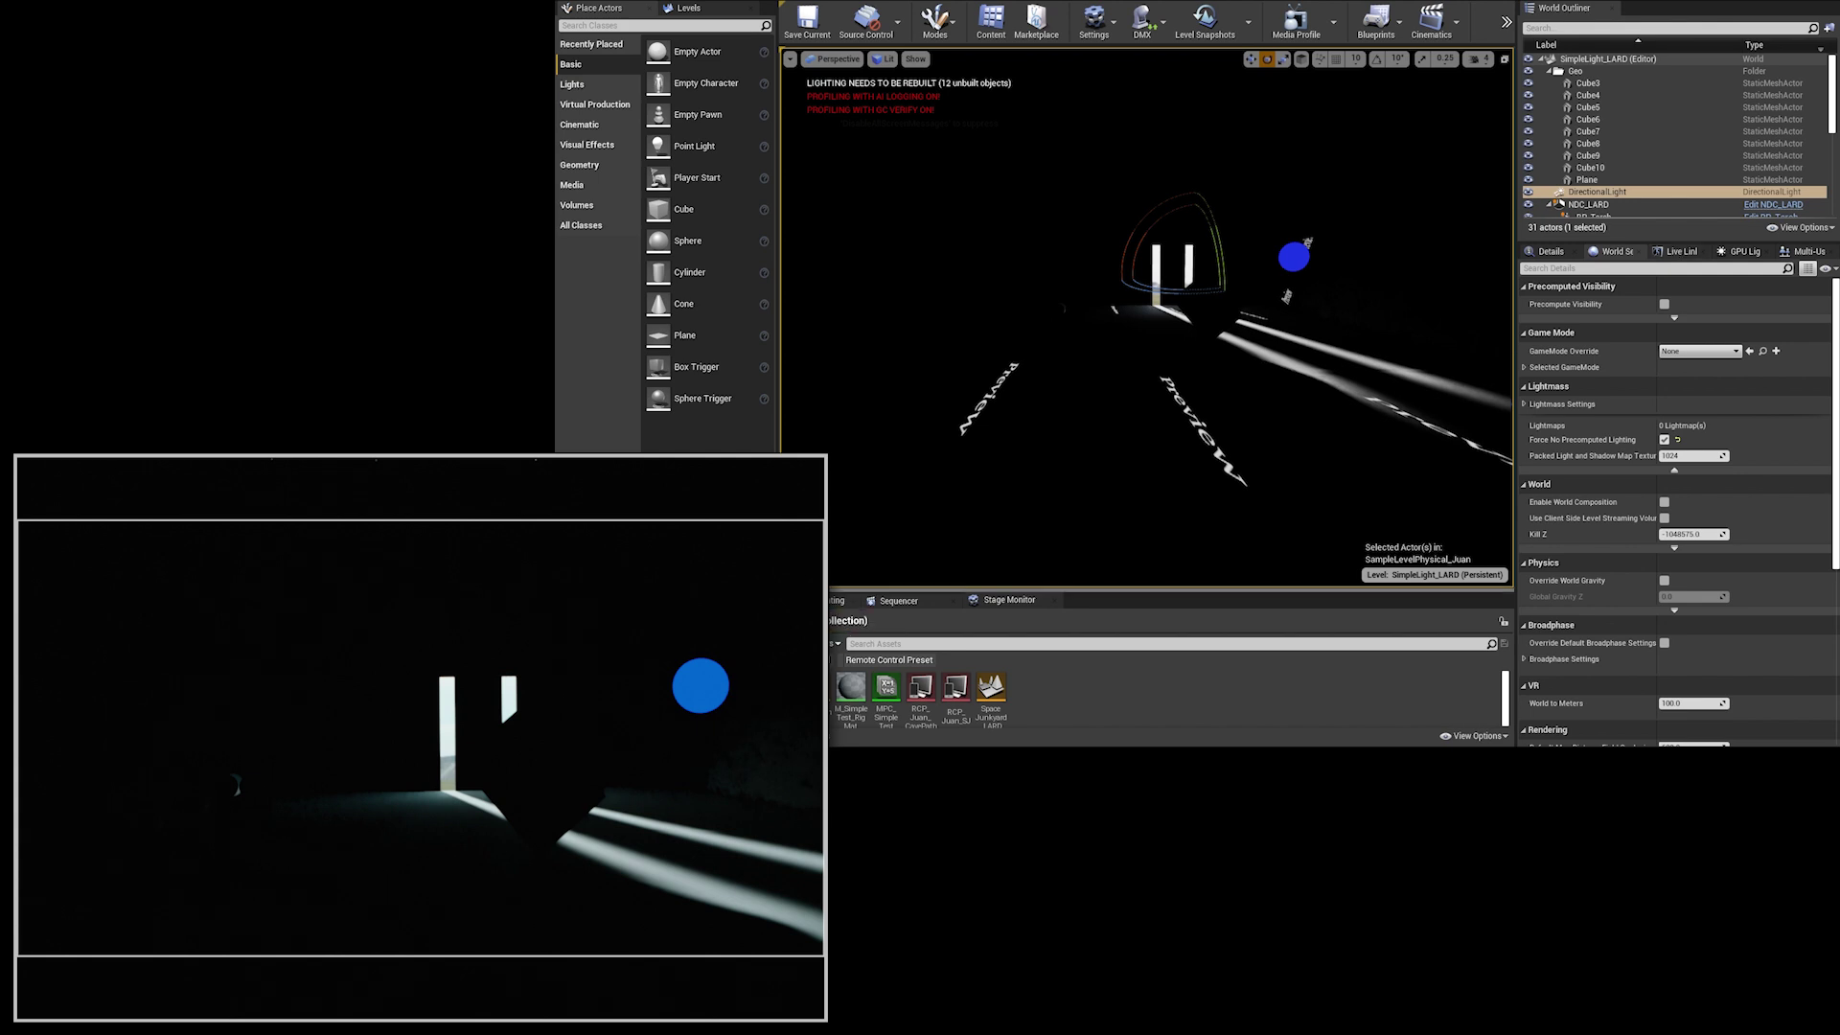
click(683, 601)
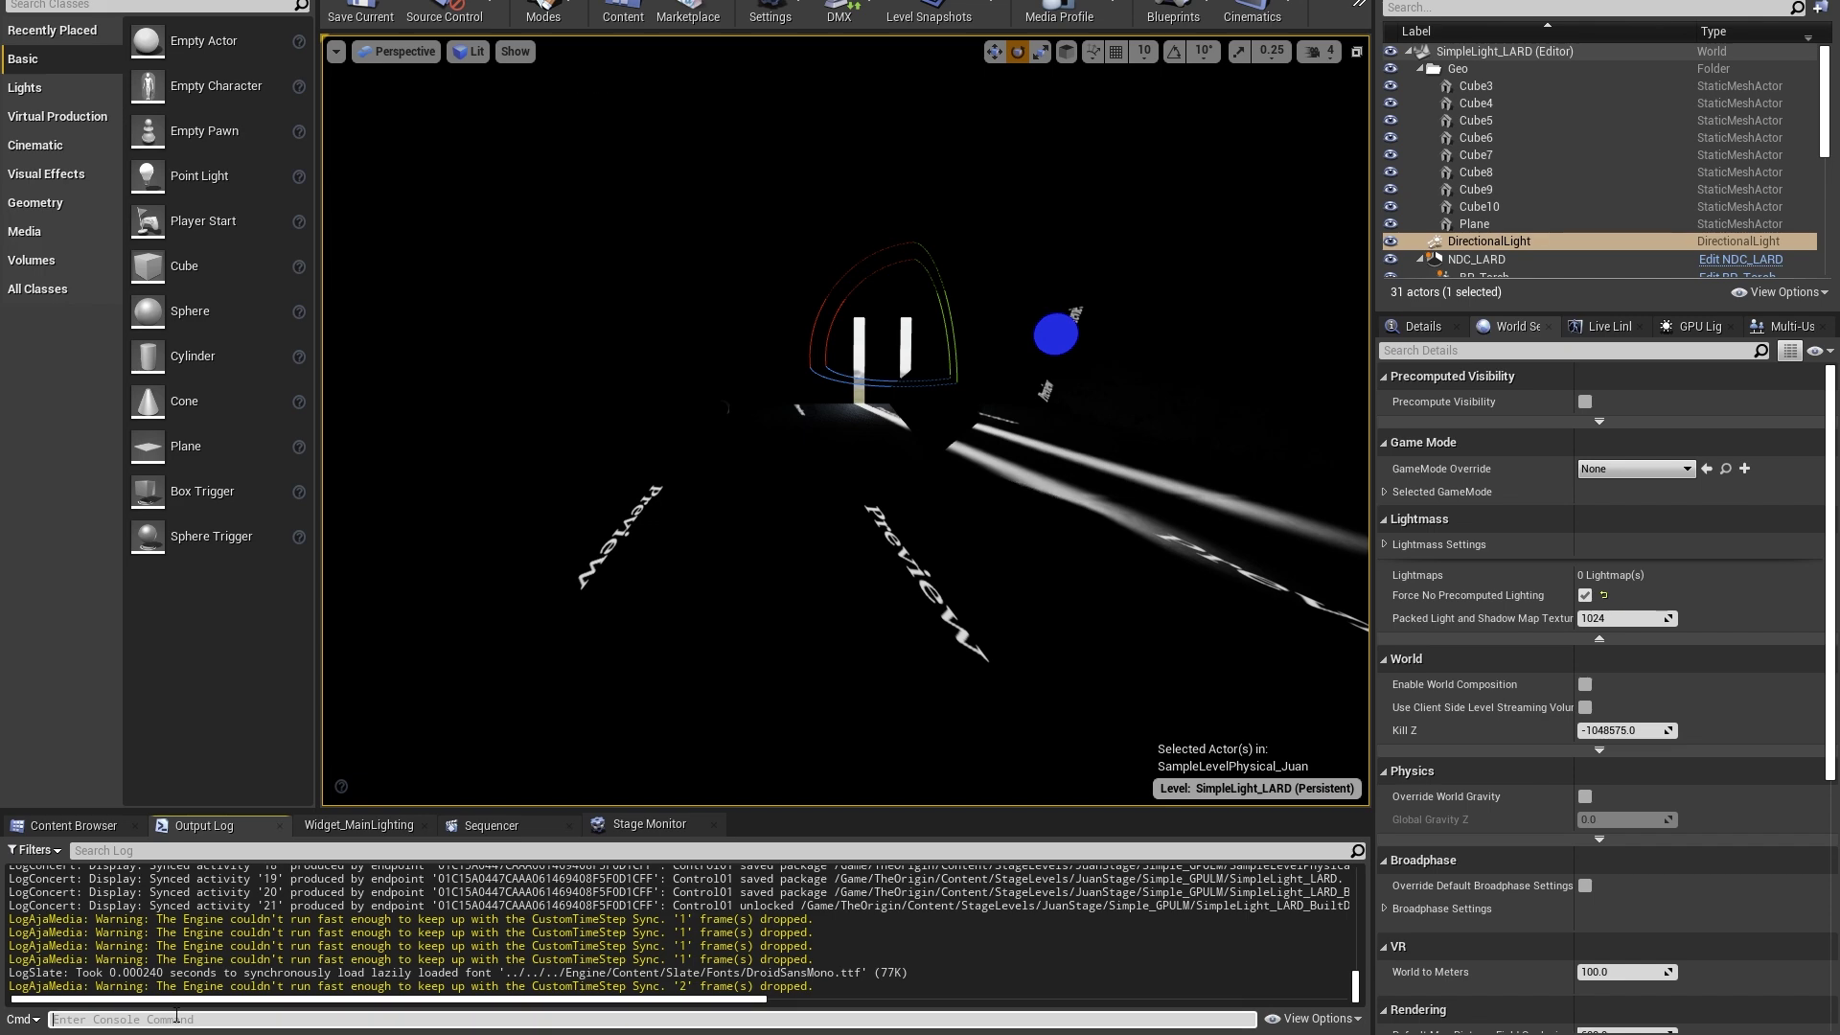
Run r.SSGI.Enable in the console to confirm it reports 0, then return to Details.
text(ssg)
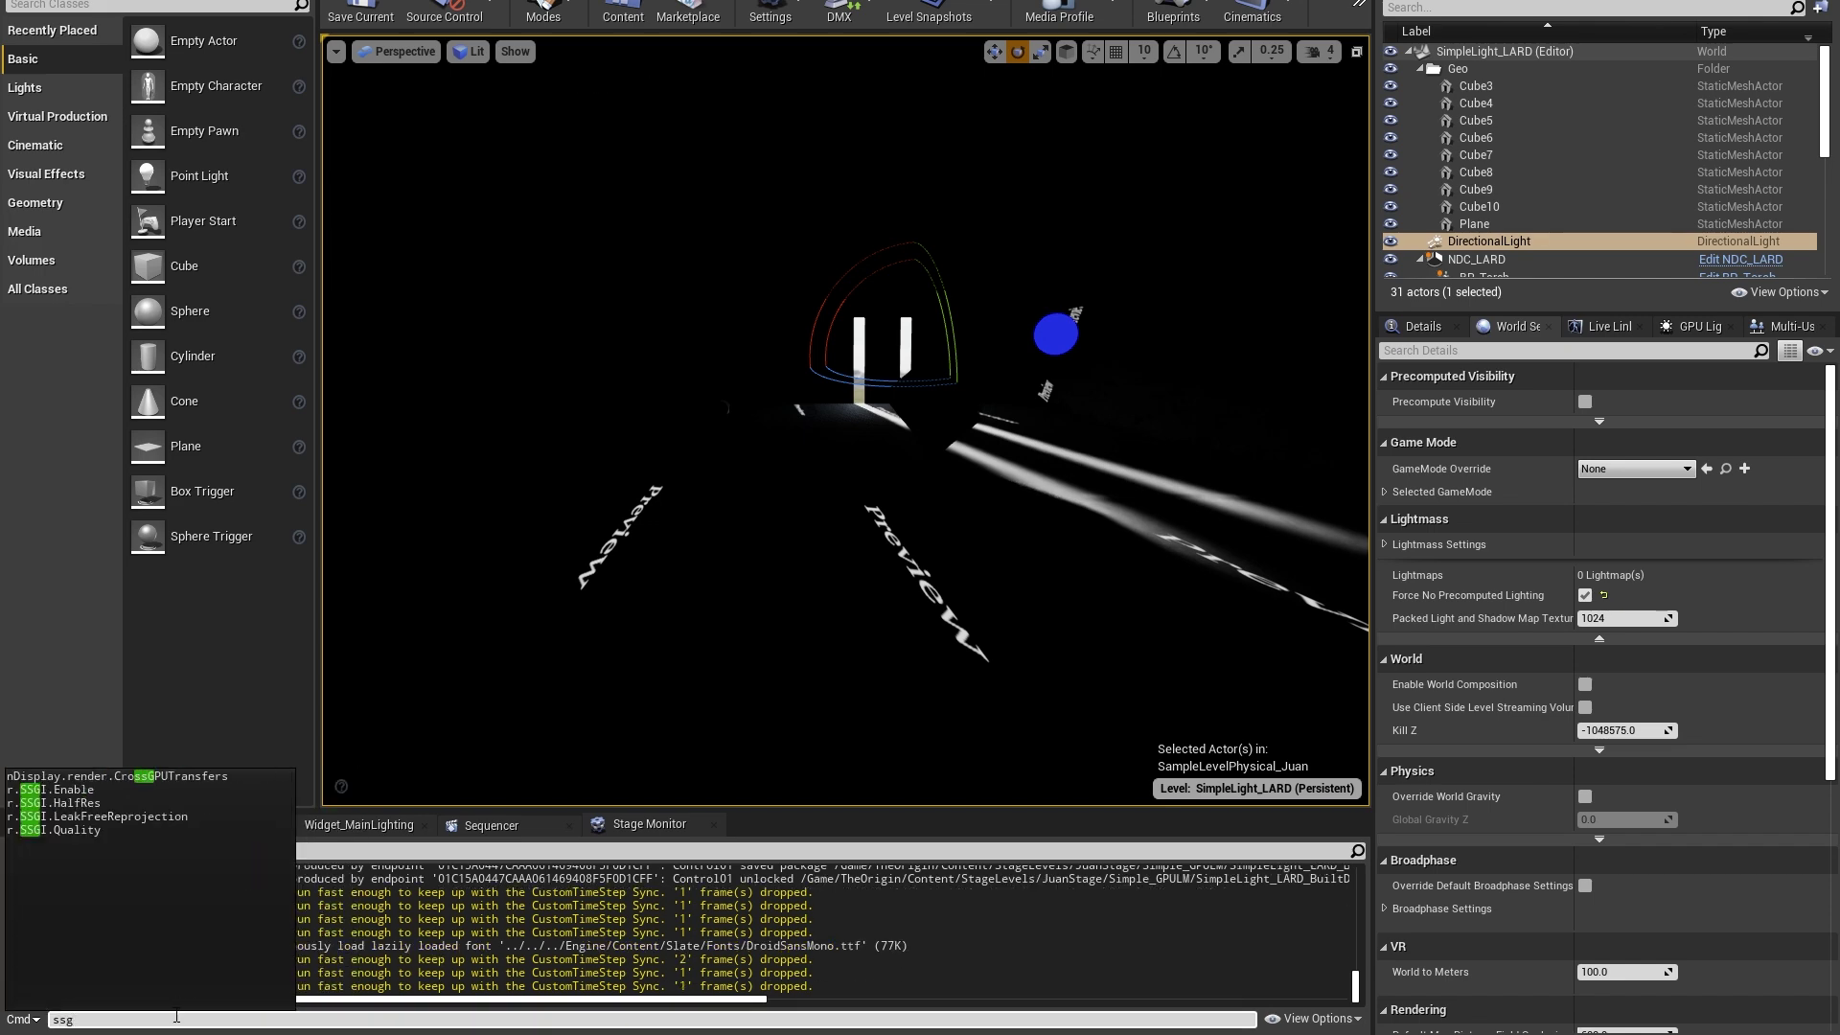
text(i)
key(Tab)
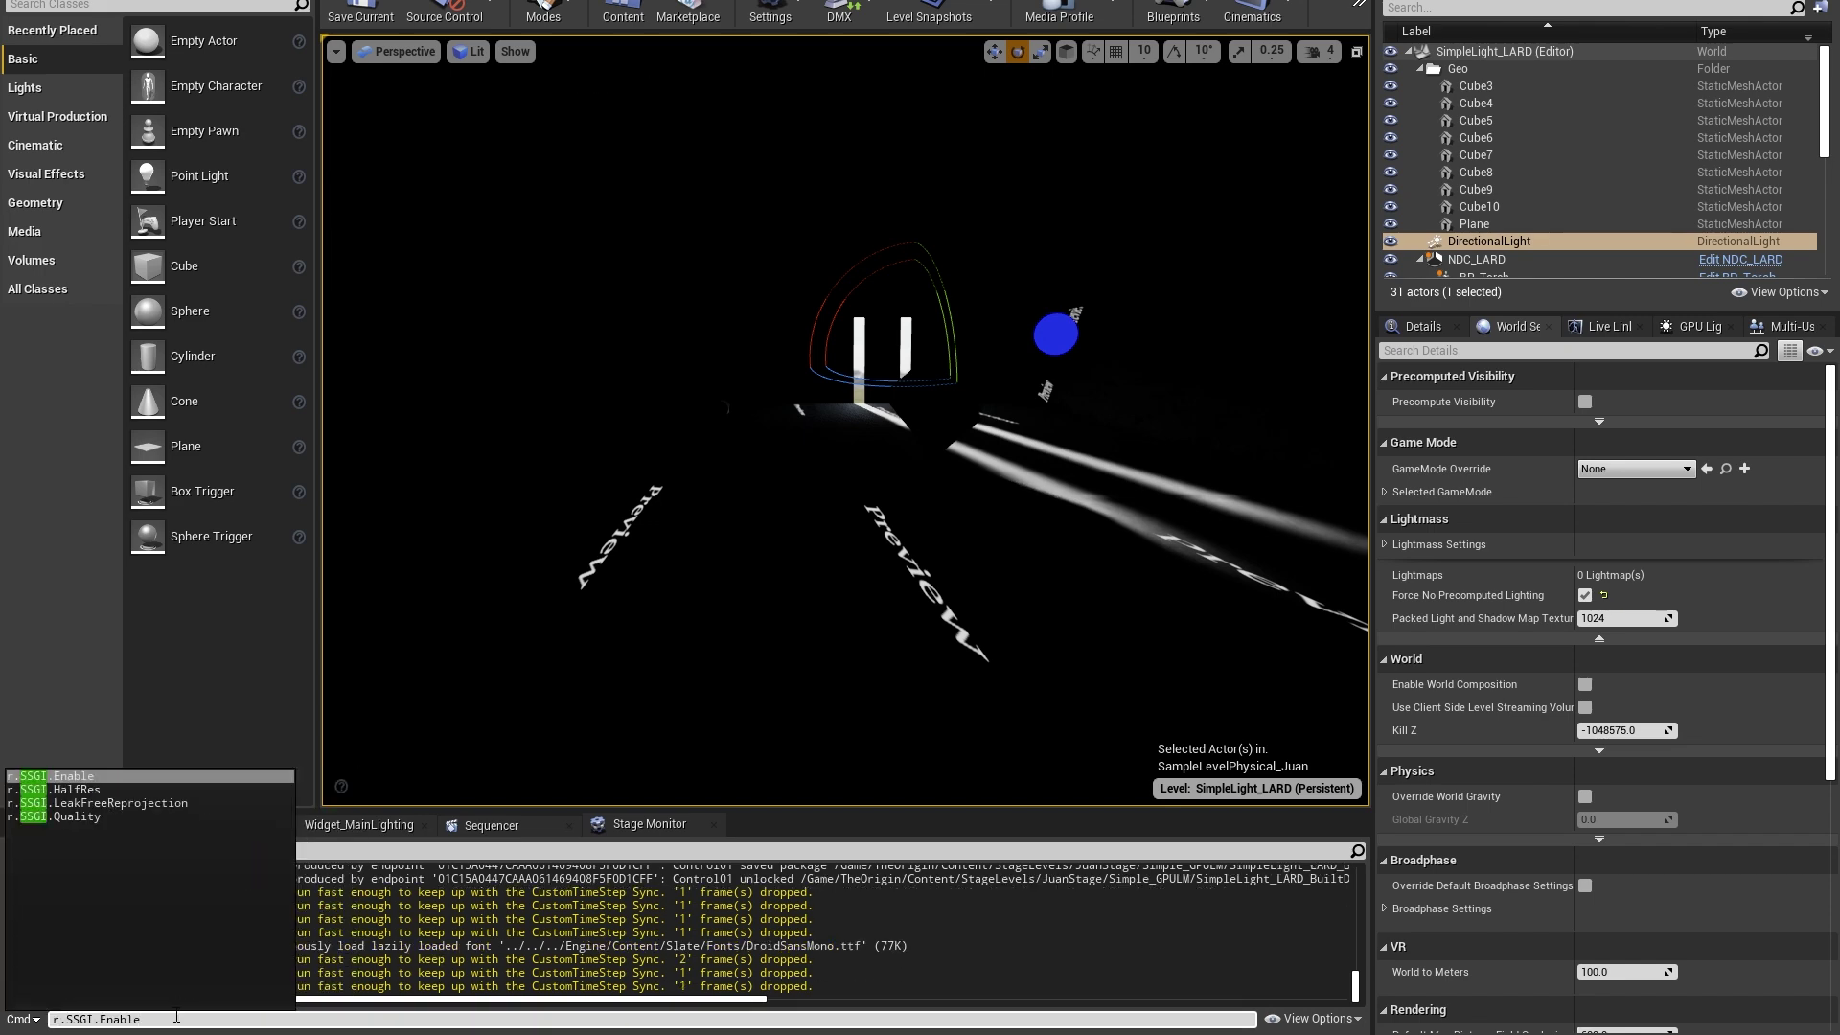
key(Return)
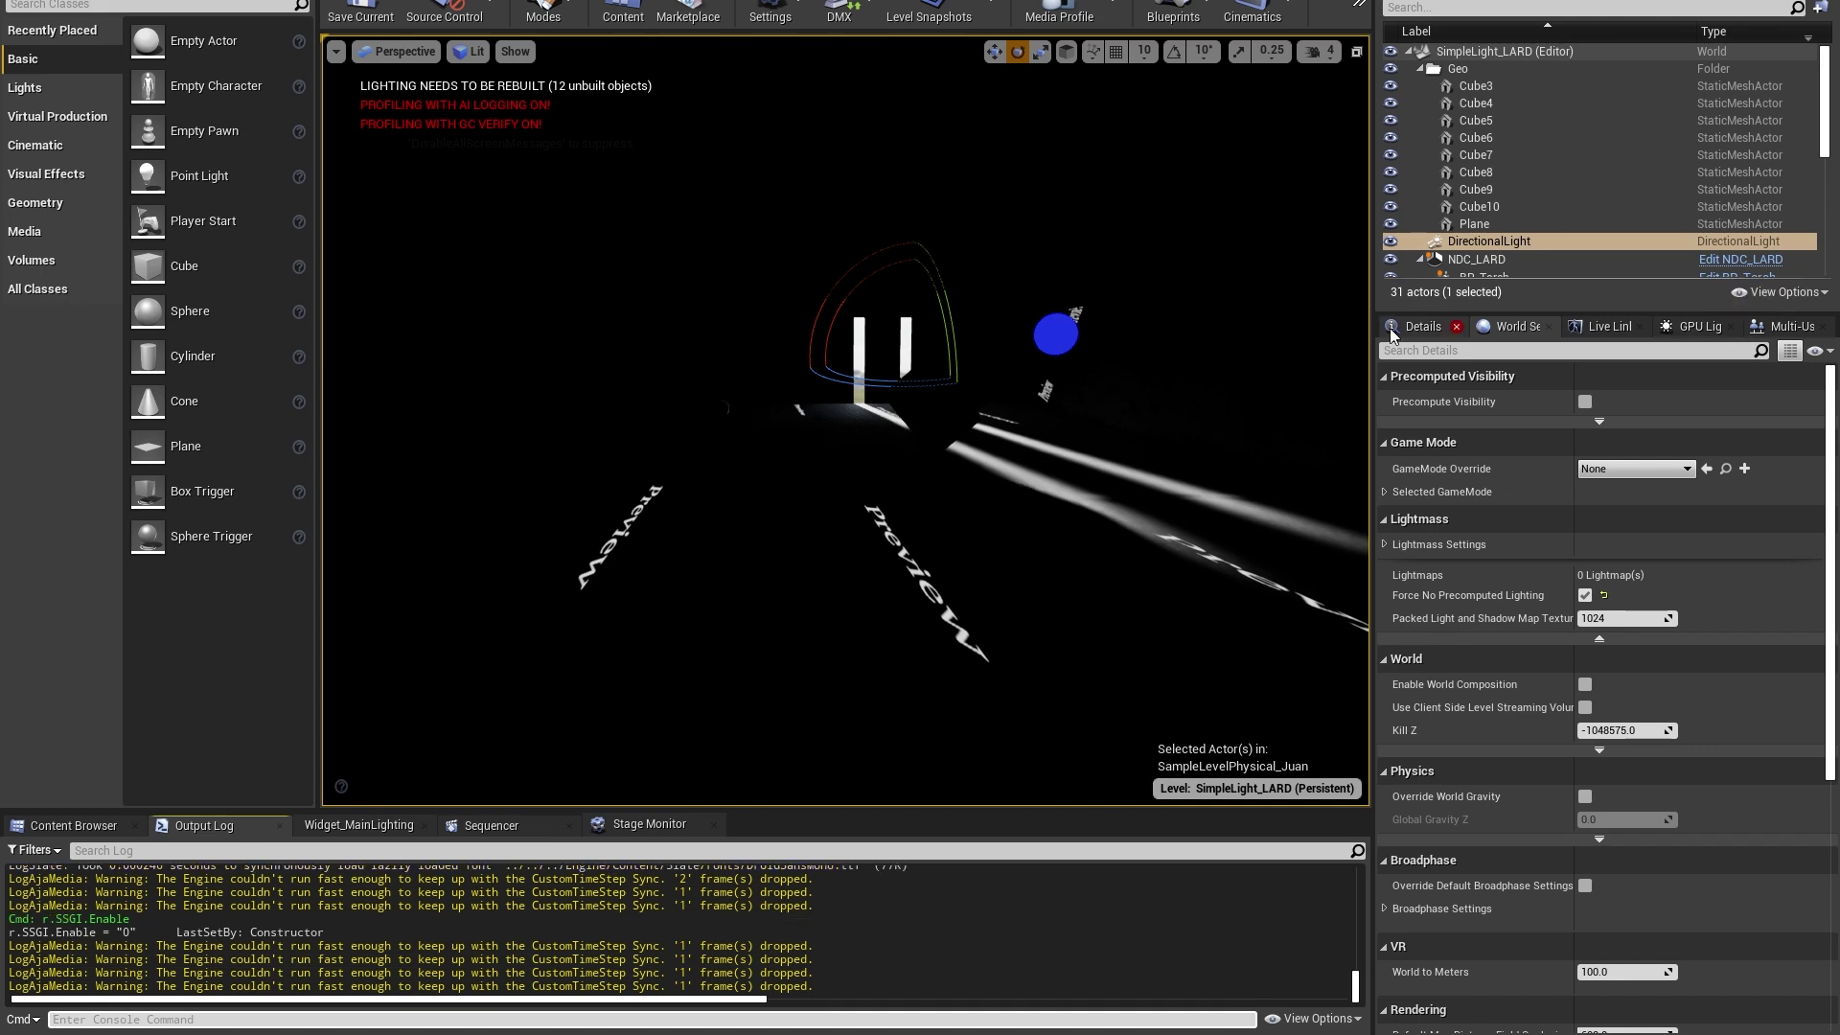
click(1419, 327)
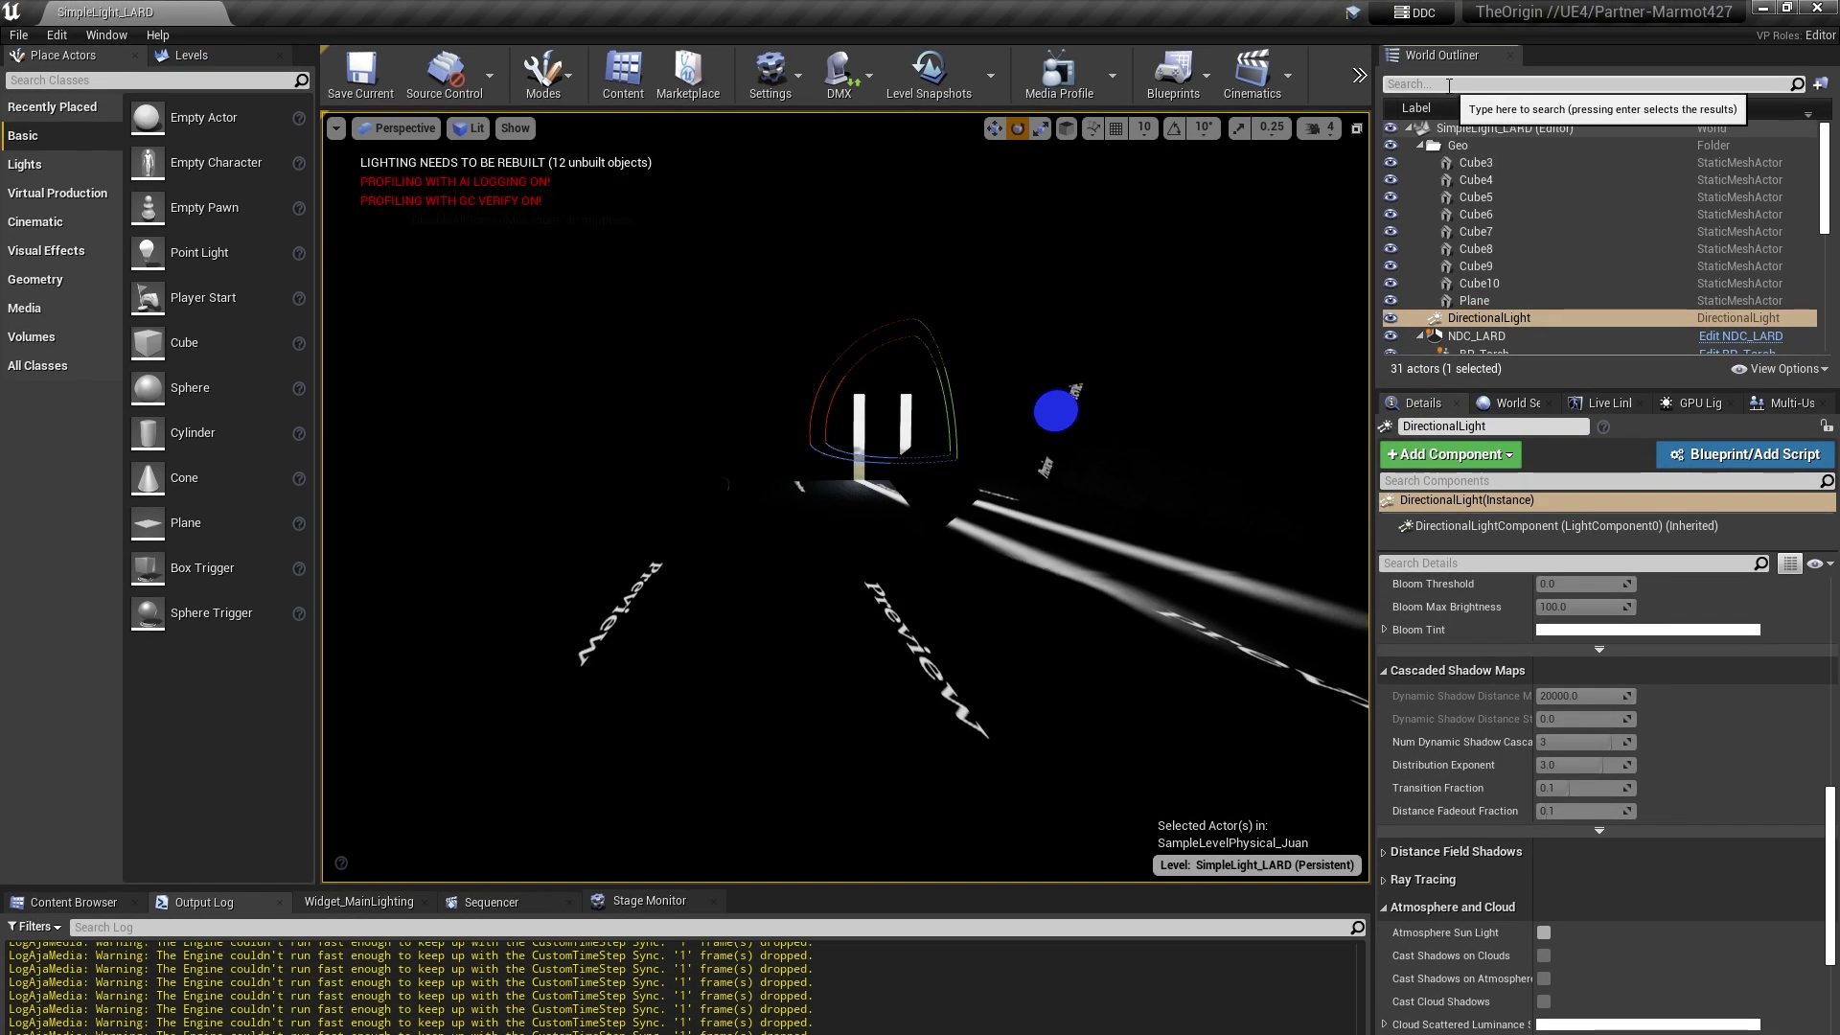
Select PostProcessVolume_InSide and filter its Details by 'rayt'.
click(1449, 84)
text(pos)
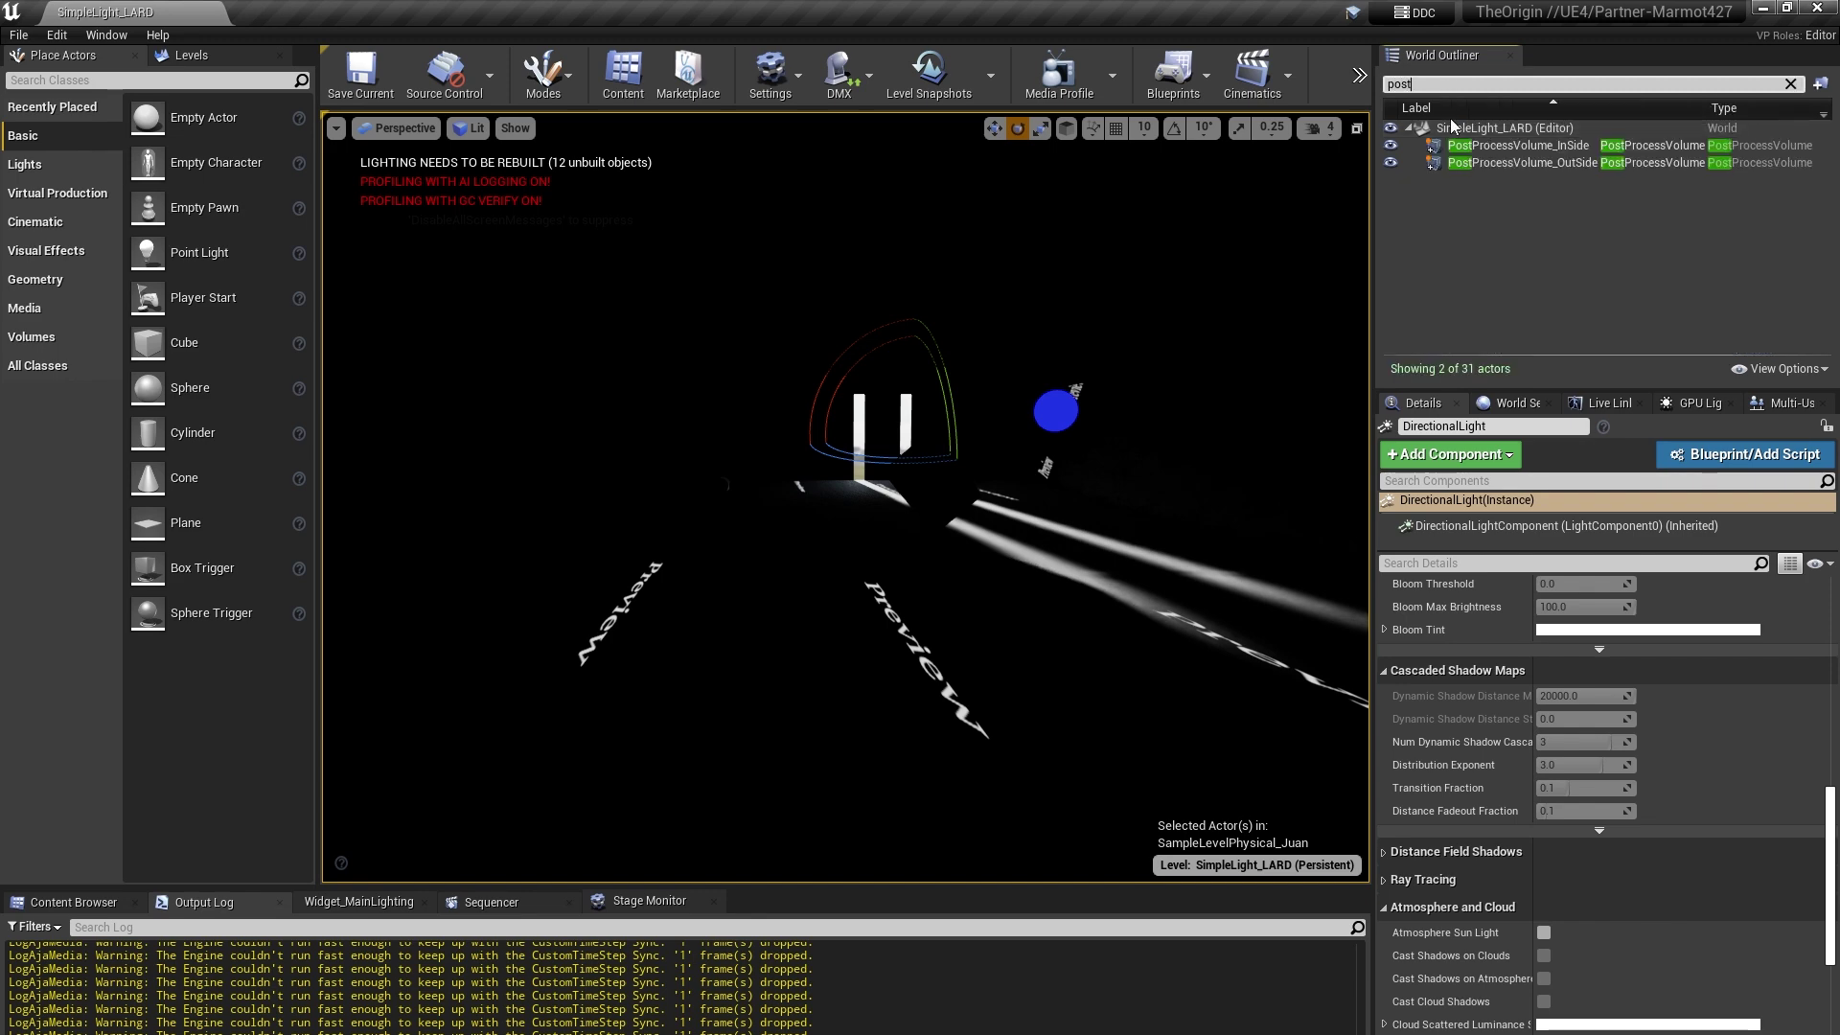
text(t)
click(1501, 151)
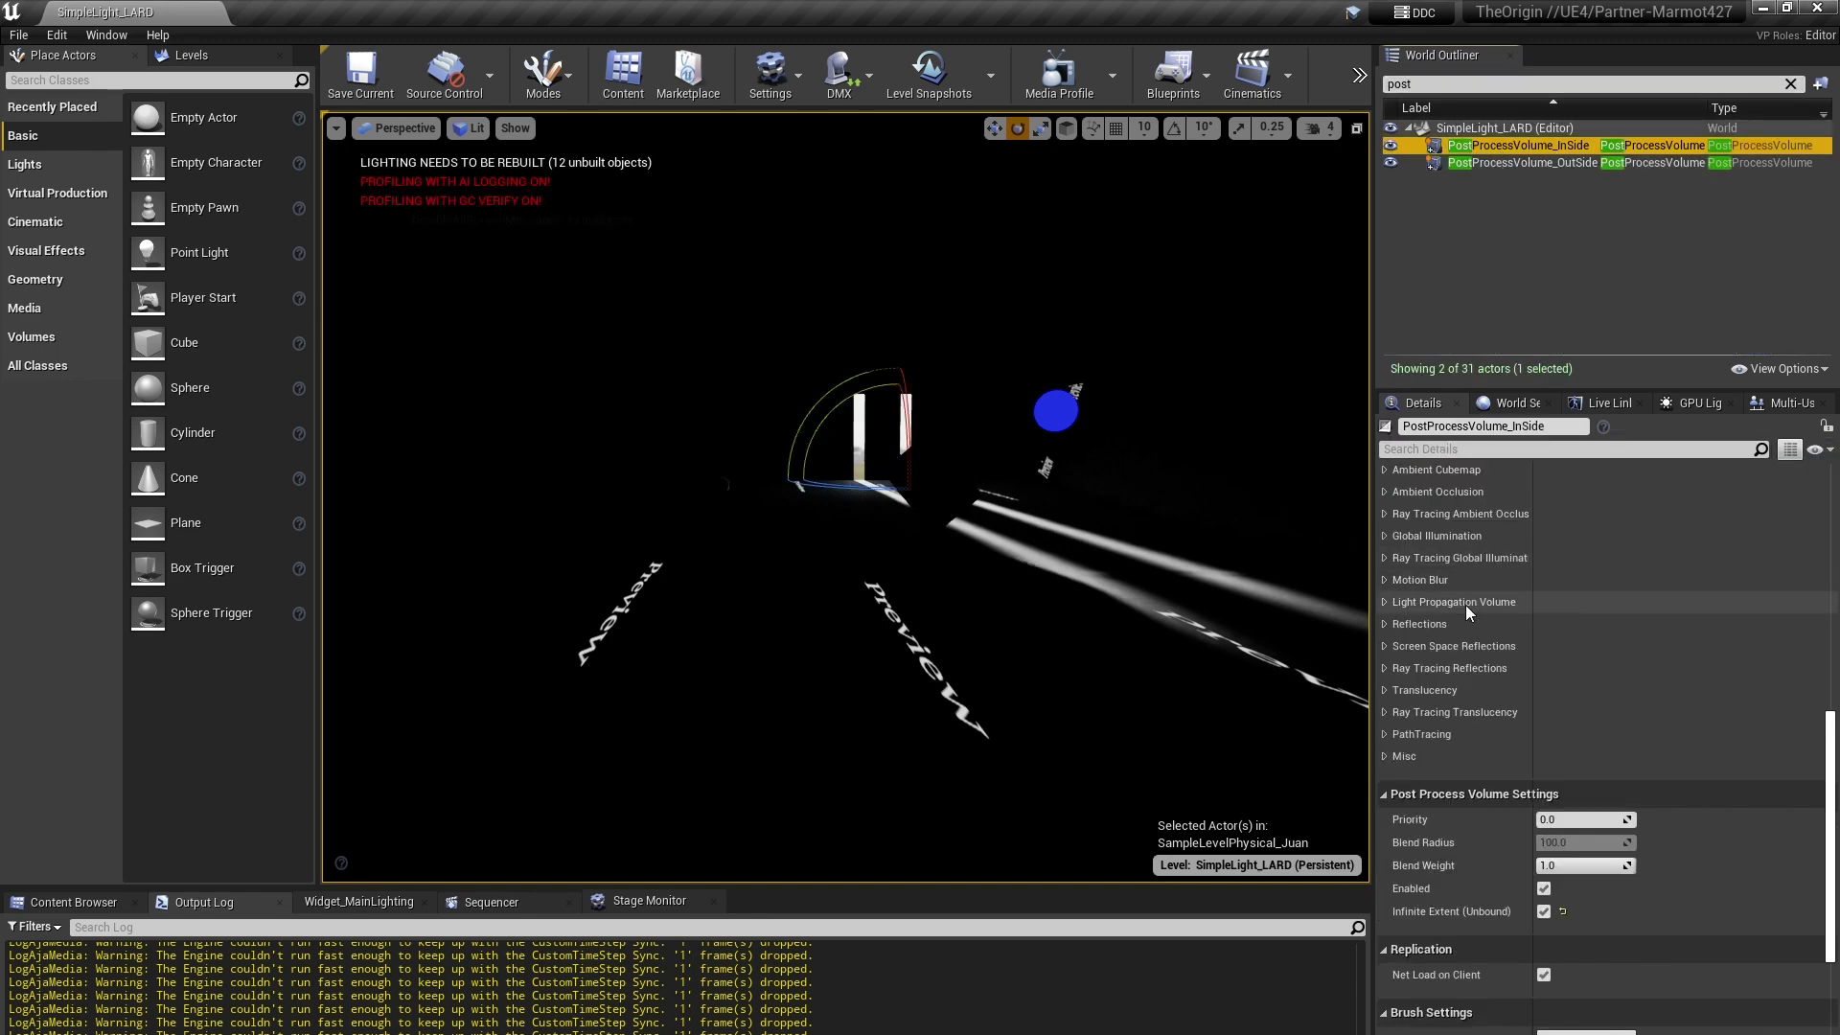
click(1440, 451)
text(rayt)
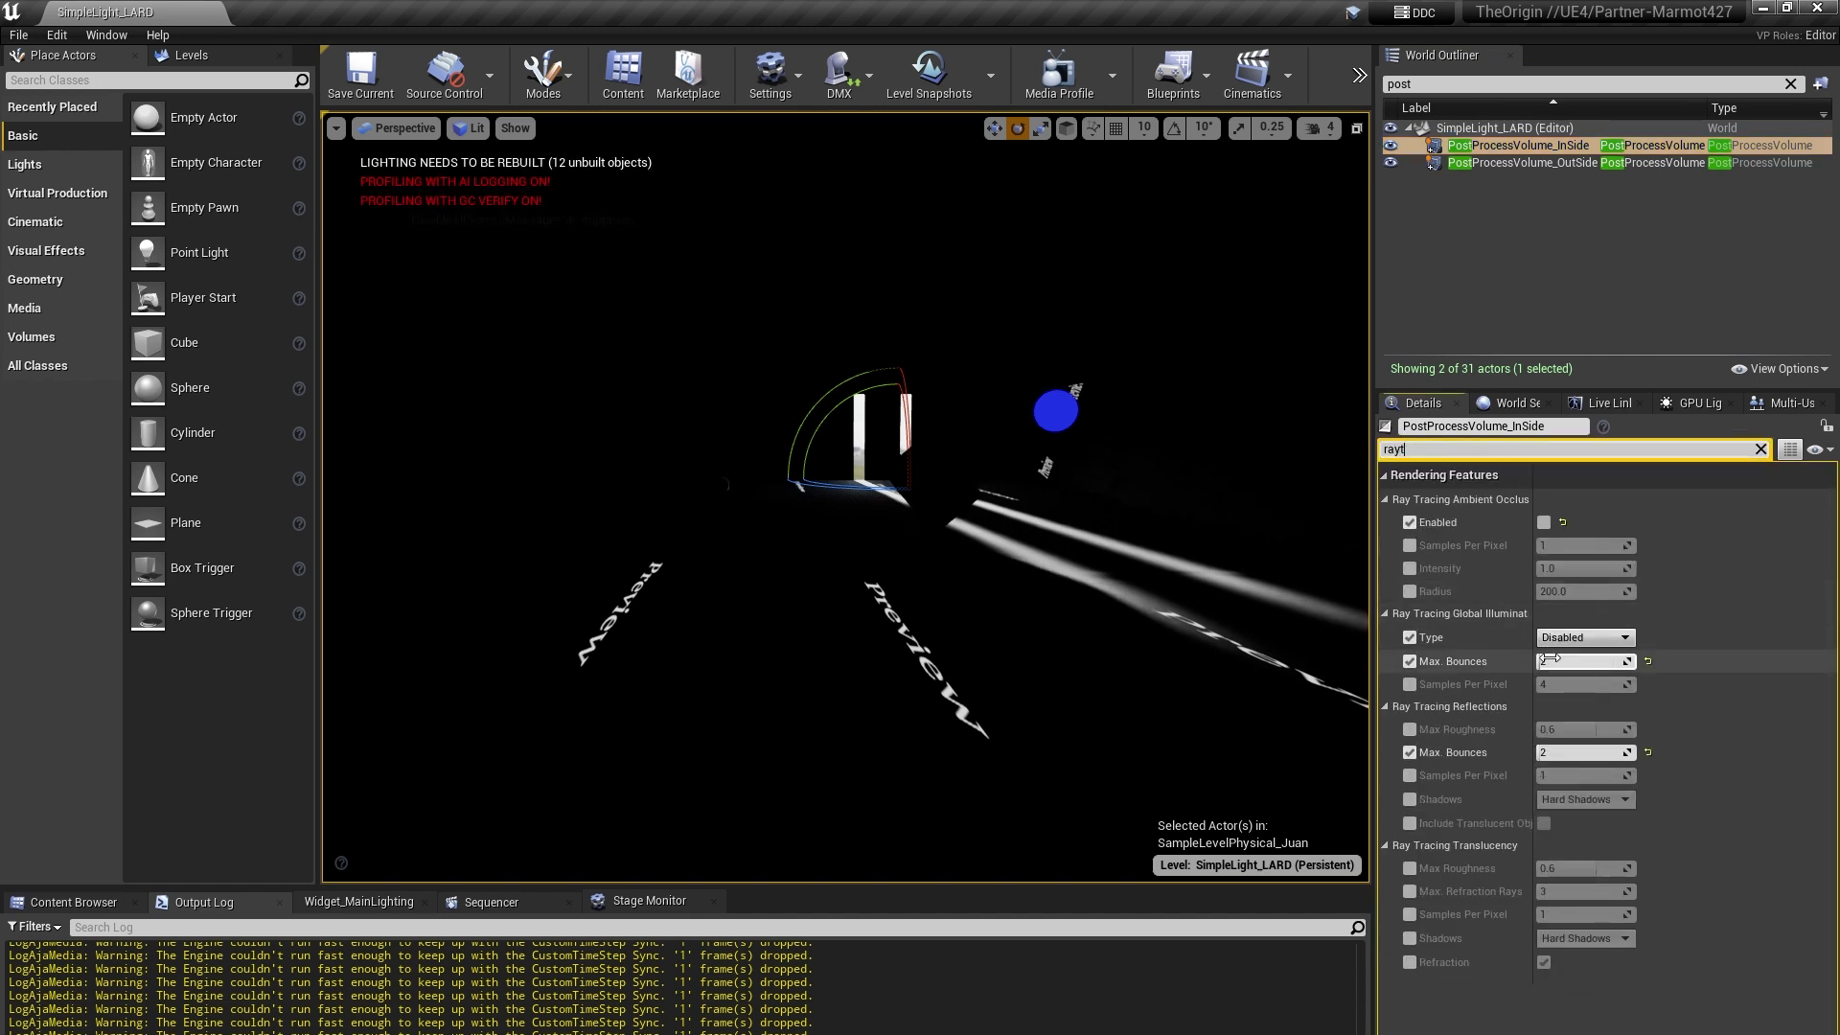
drag(1531, 626, 1584, 629)
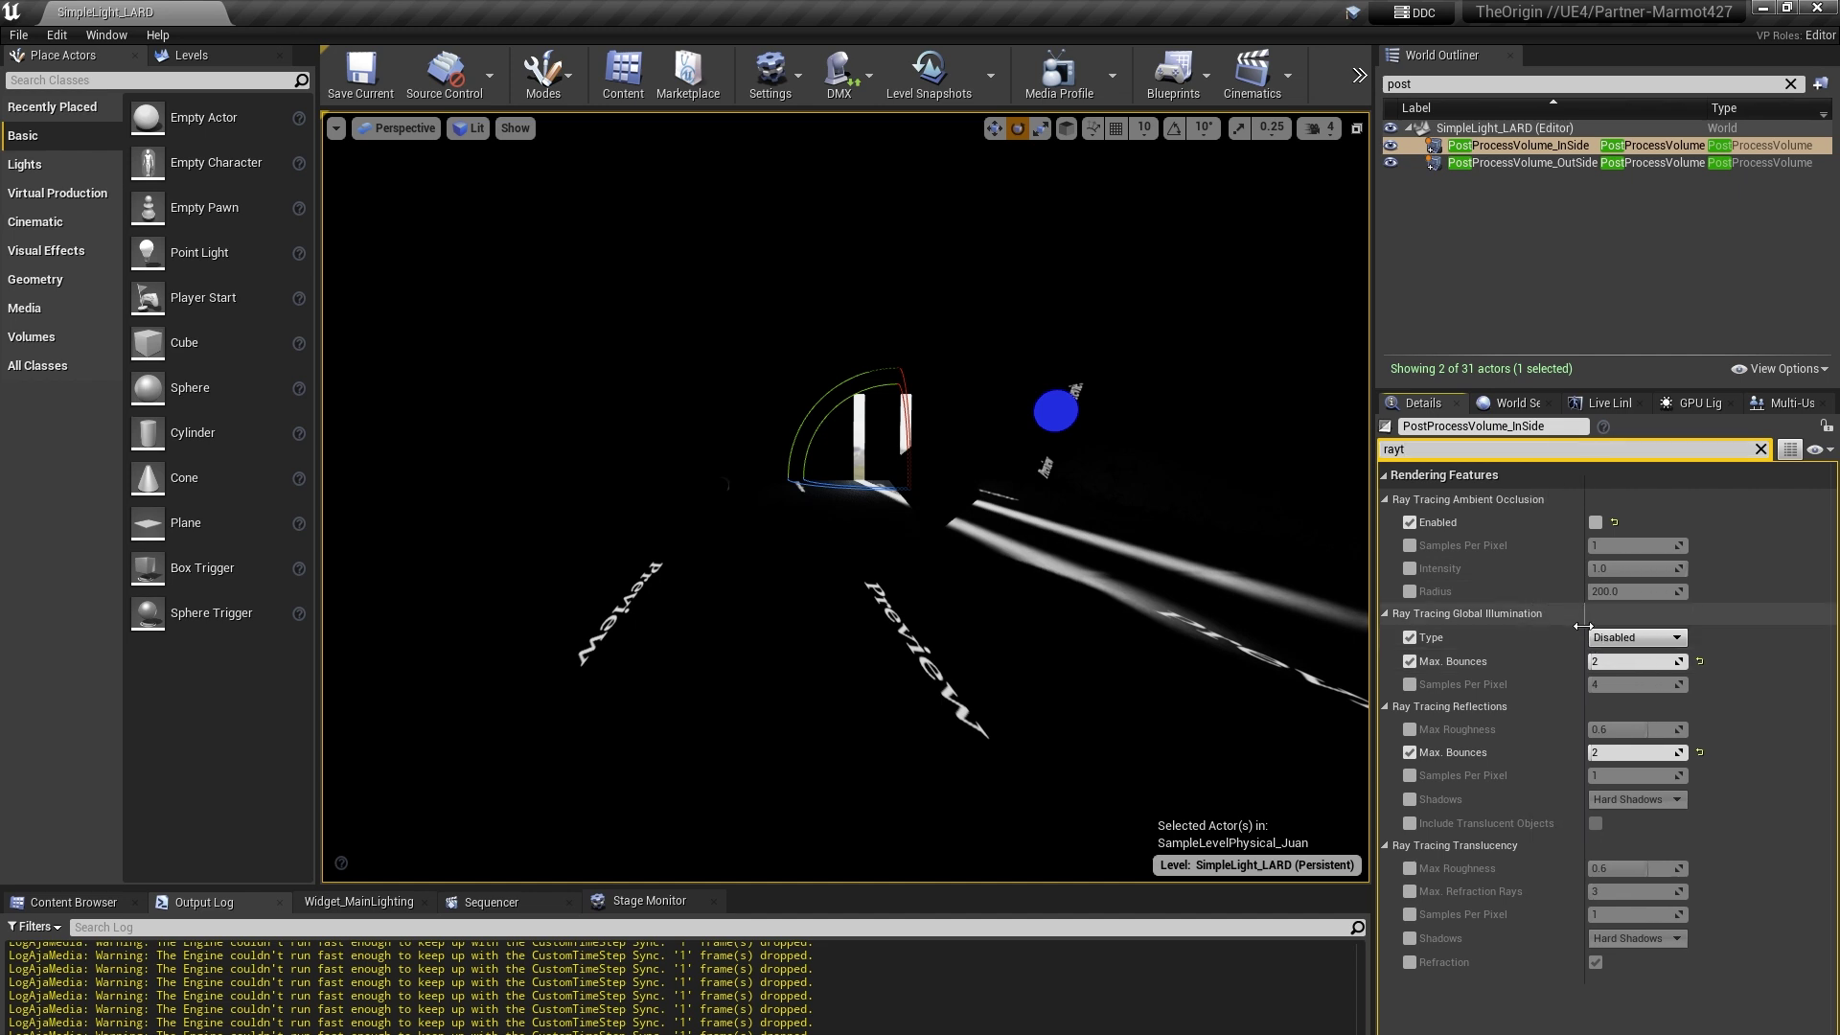
Set the Ray Tracing Global Illumination type to Brute Force.
click(1652, 640)
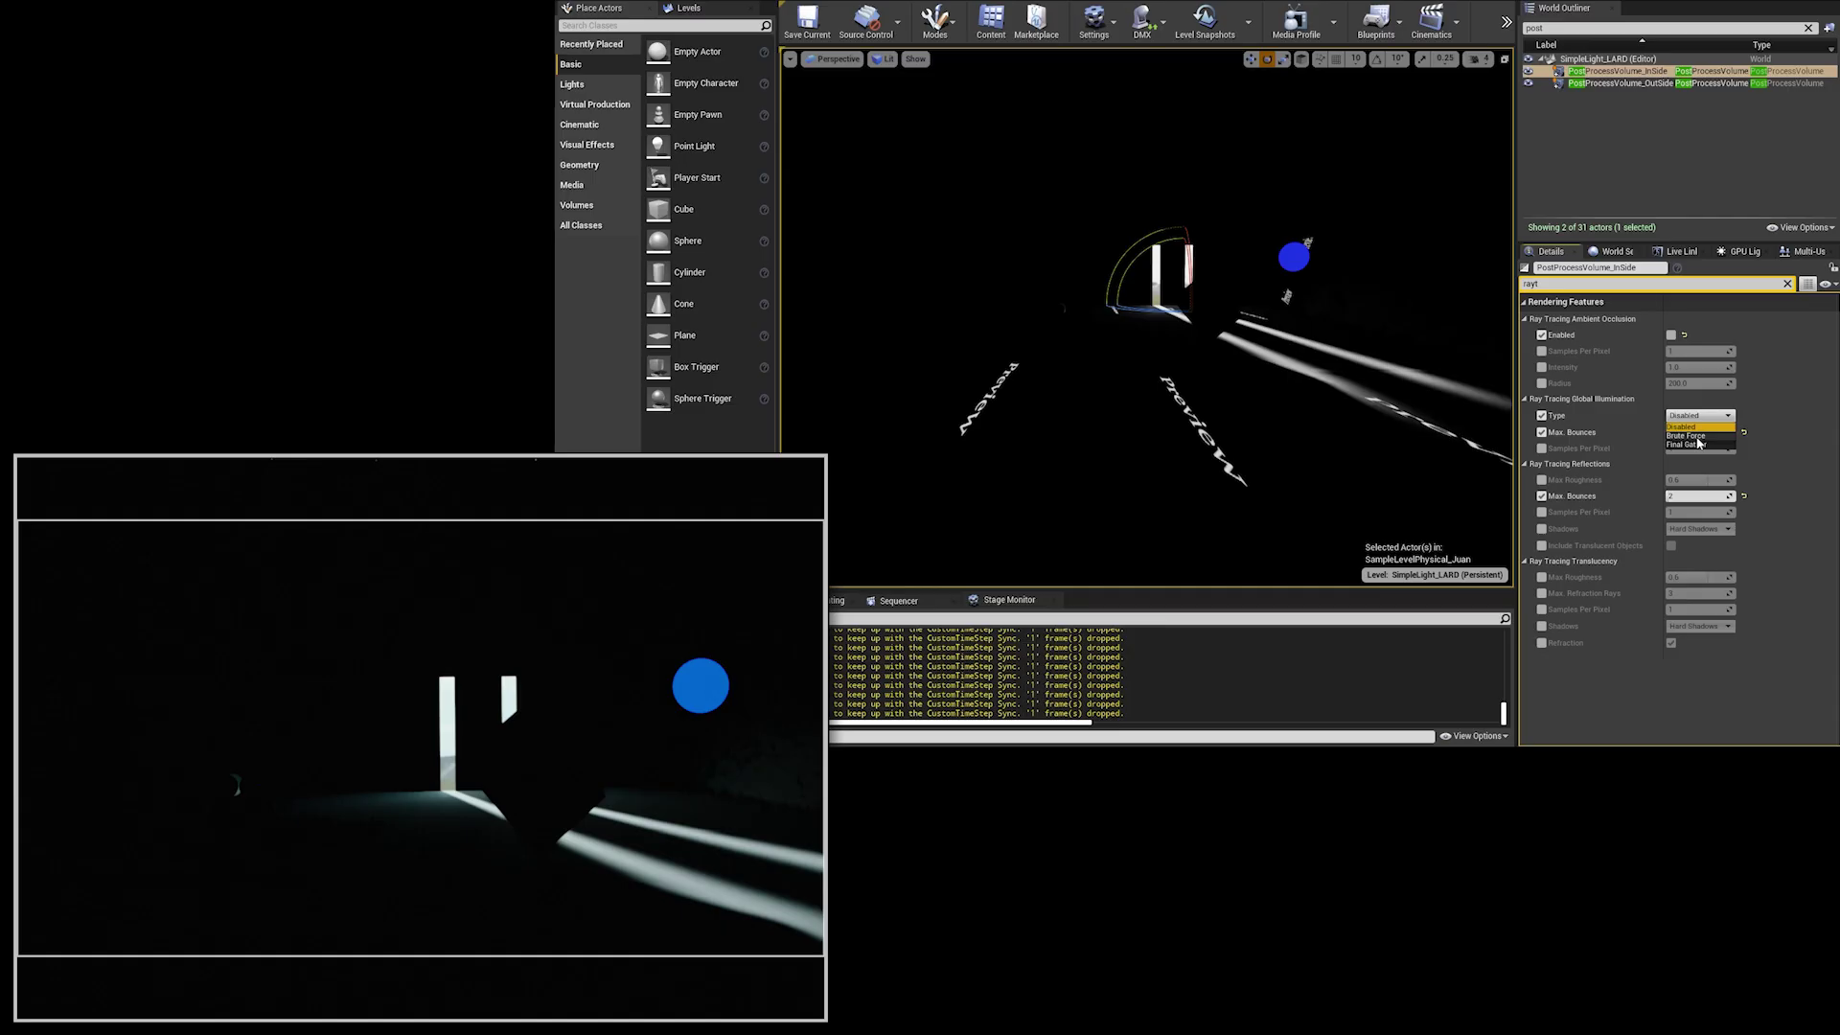
click(1699, 445)
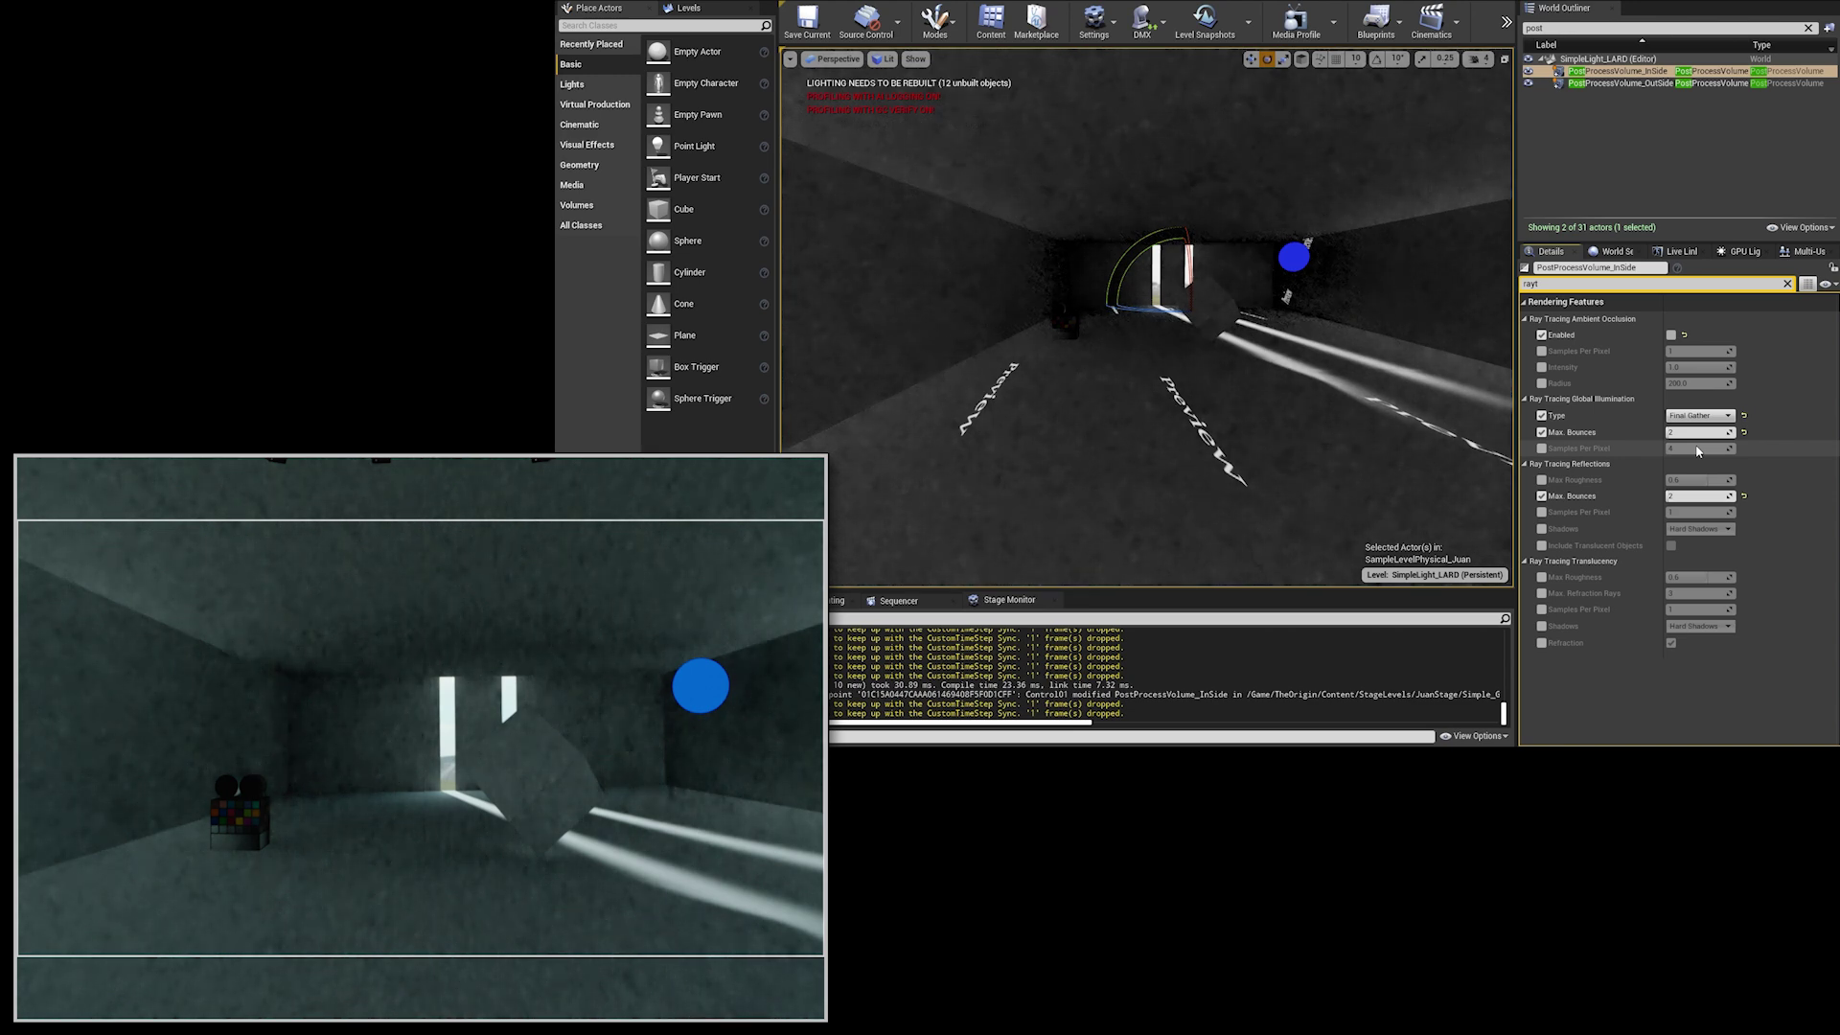
click(1699, 415)
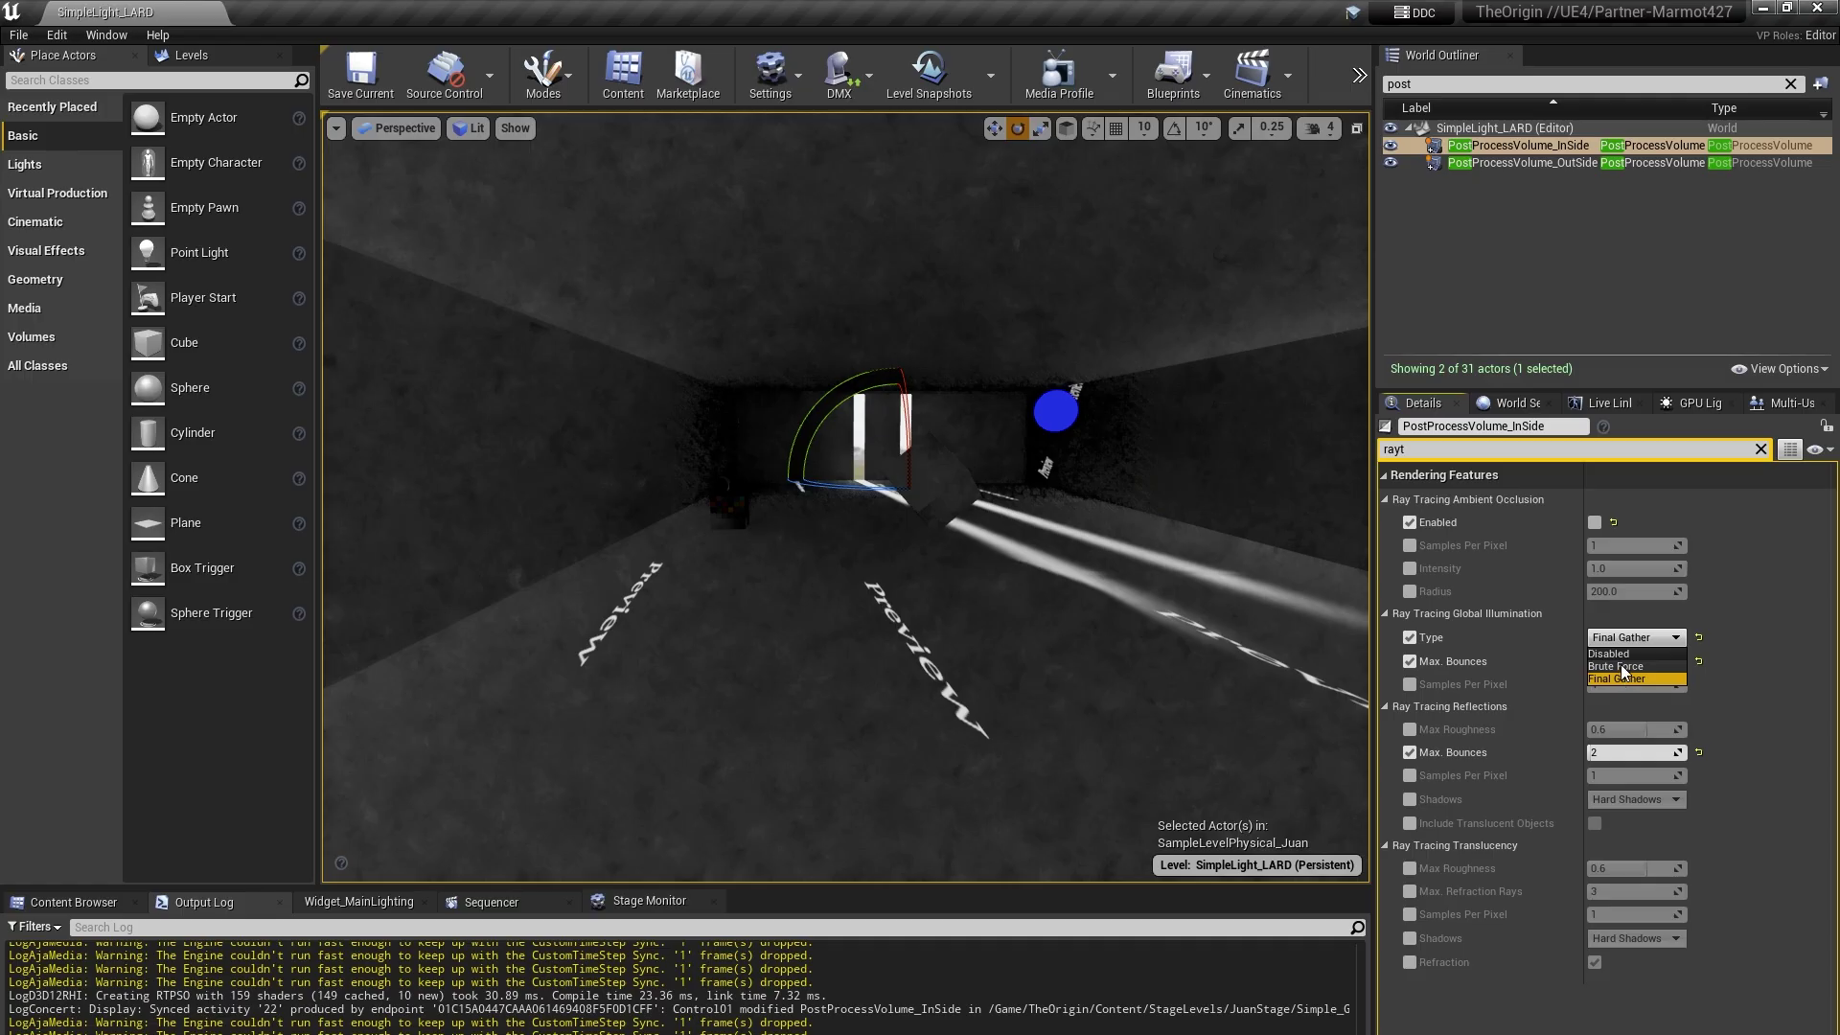
click(1622, 666)
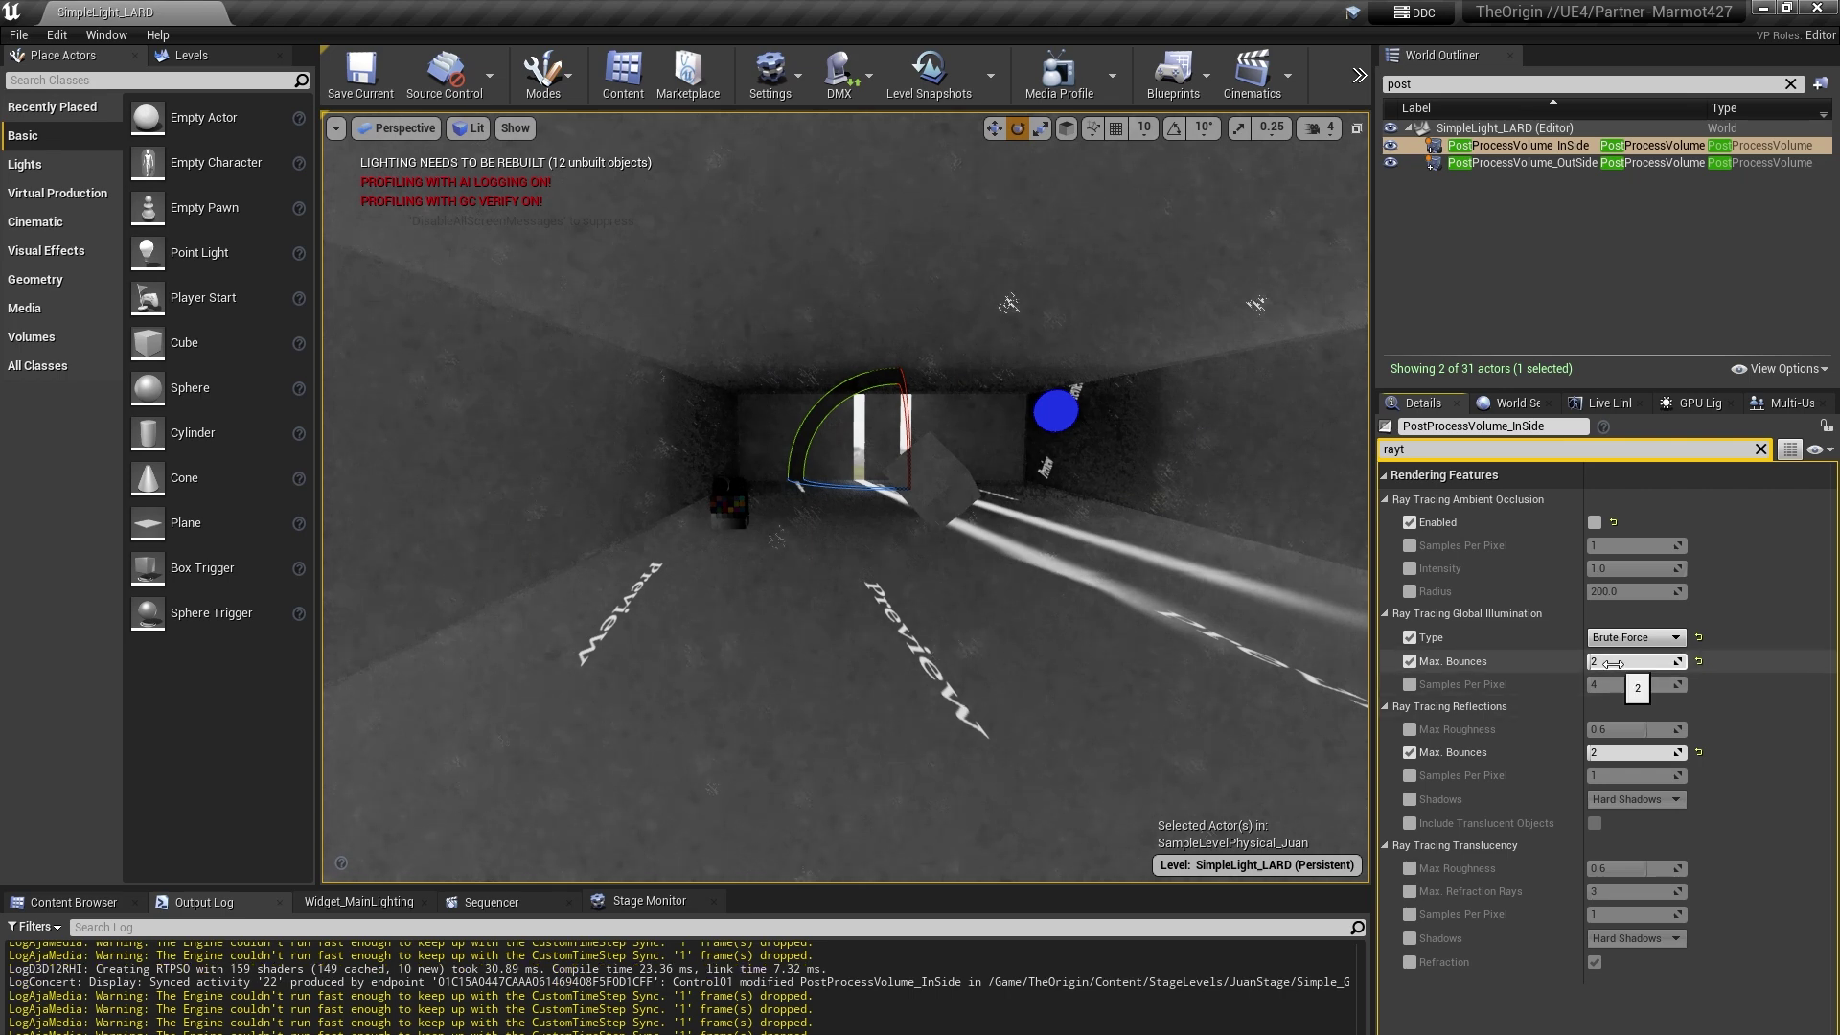
Set Ray Tracing Global Illumination Max. Bounces to 2.
click(1611, 668)
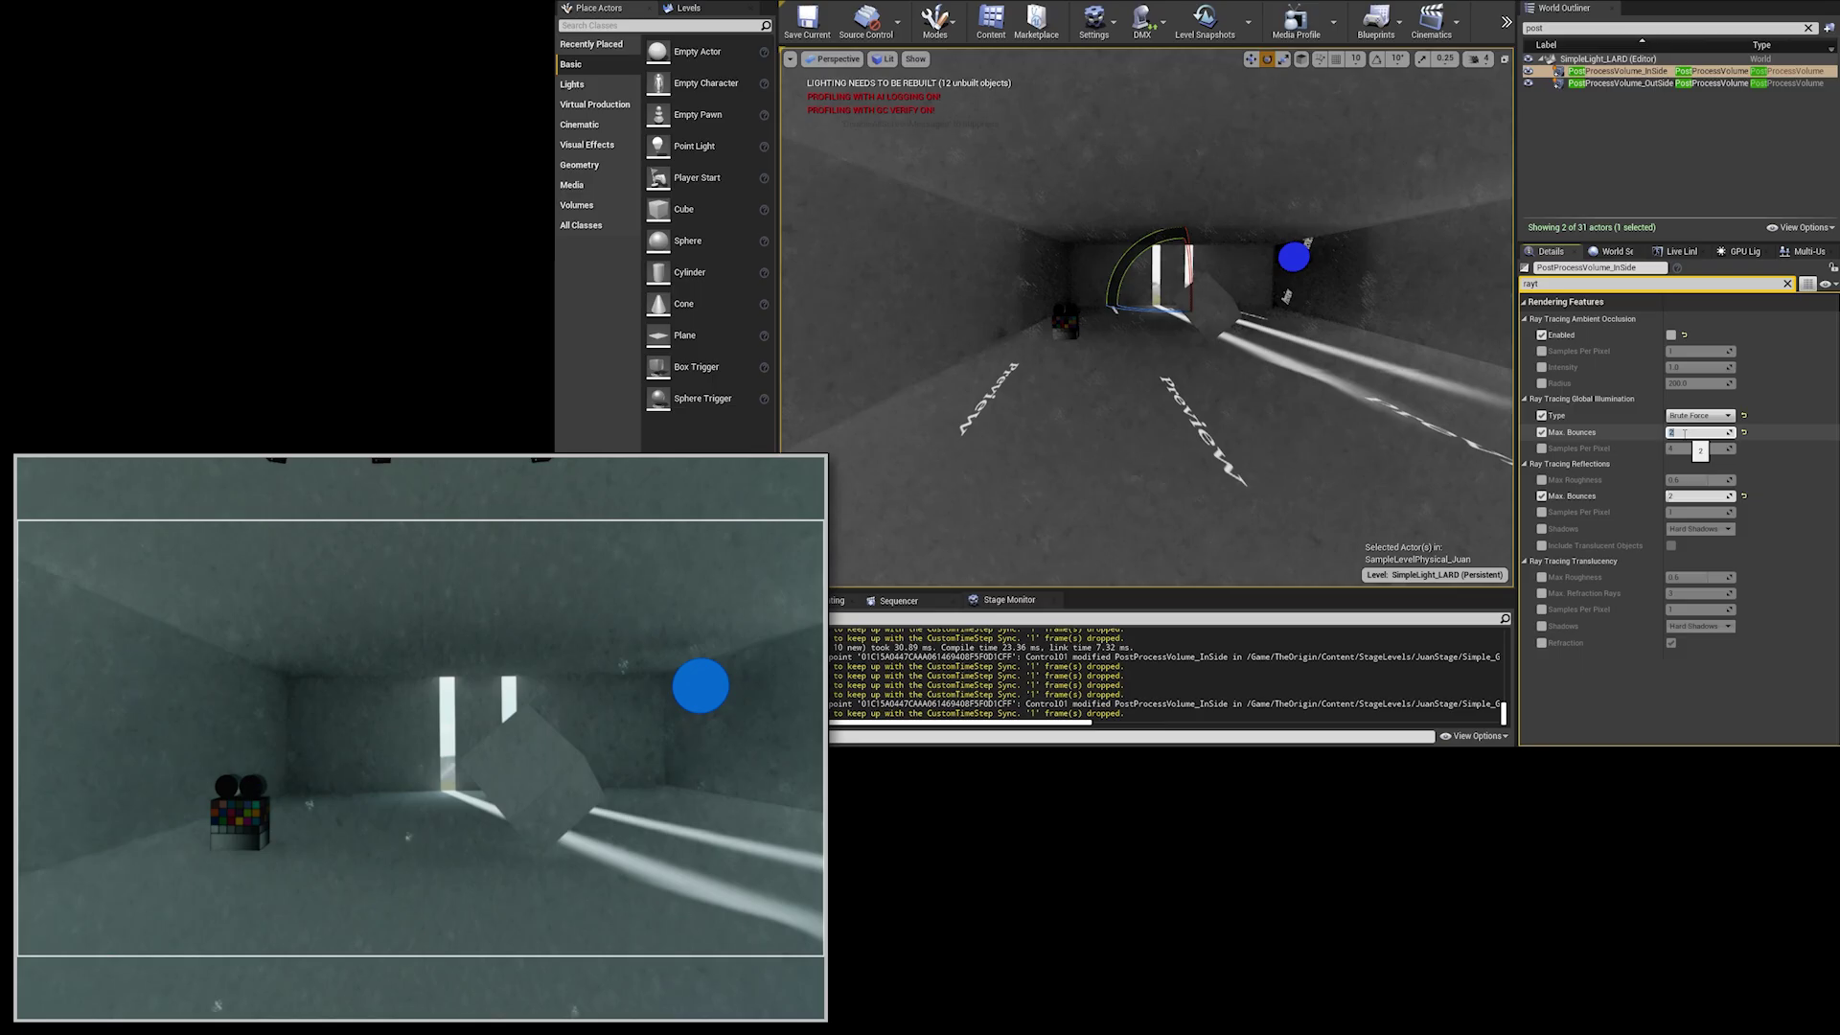
text(1)
key(Return)
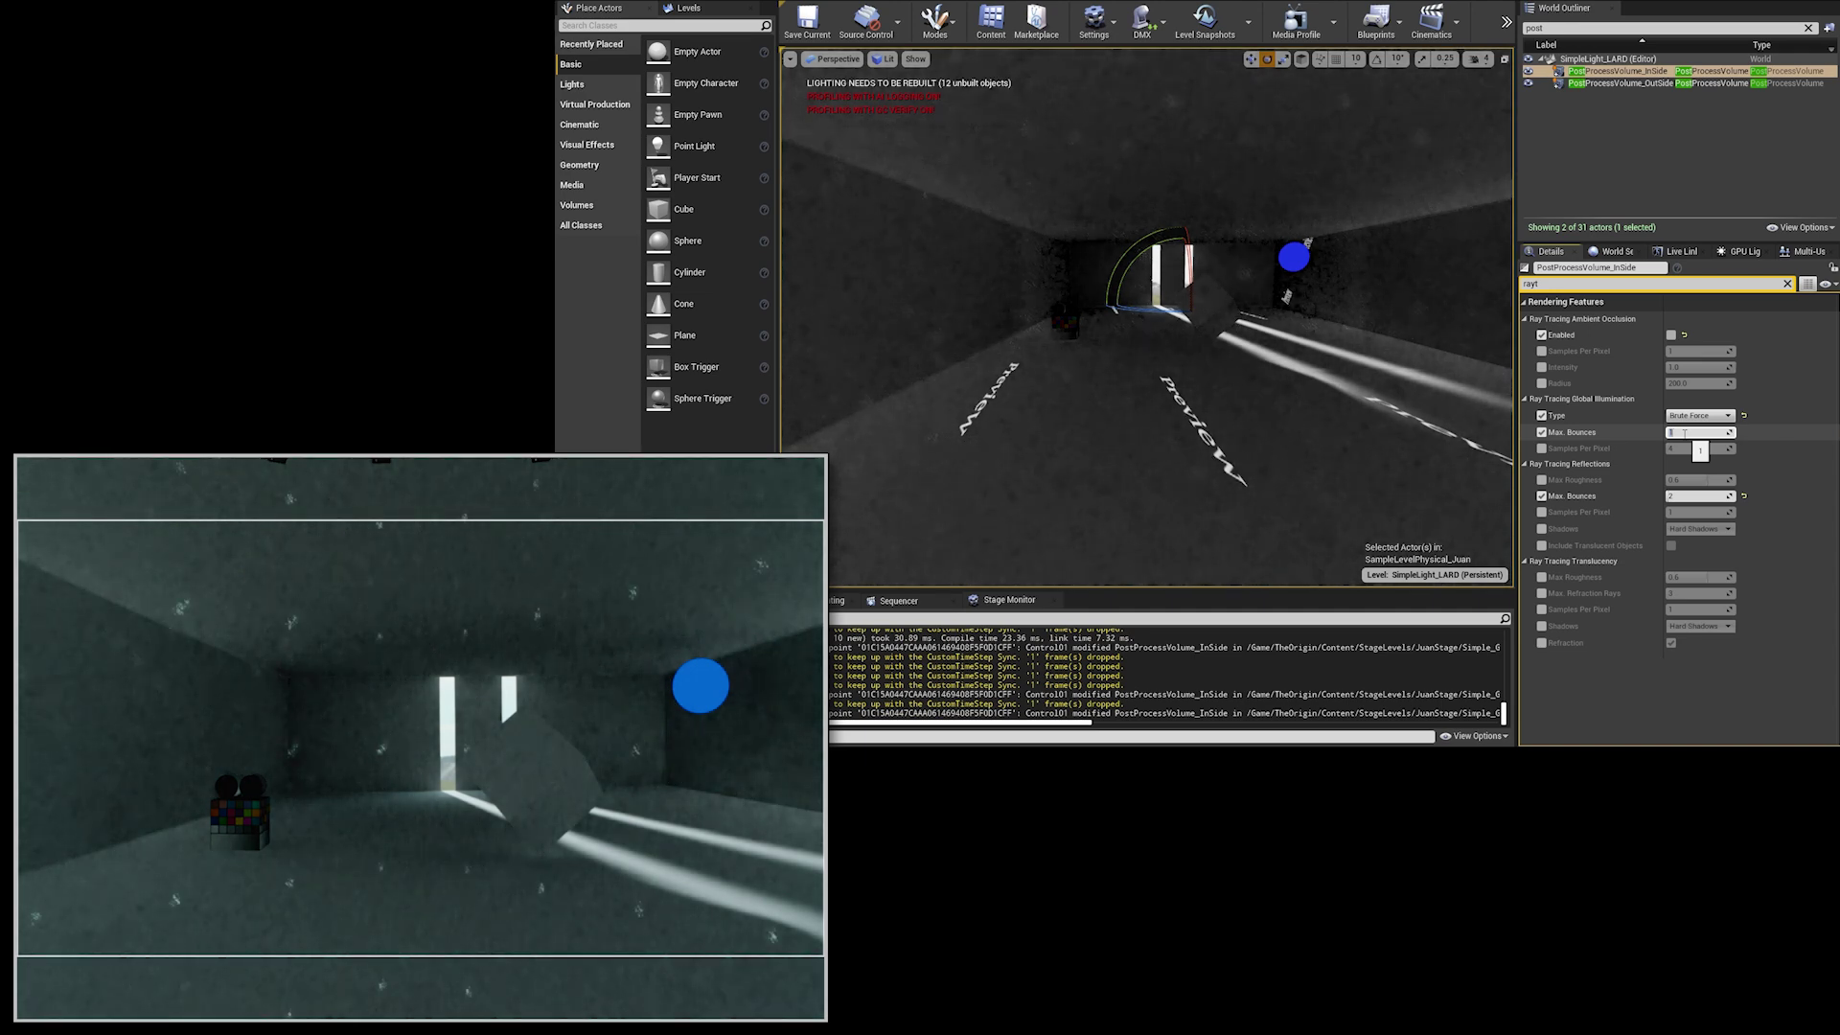
key(Return)
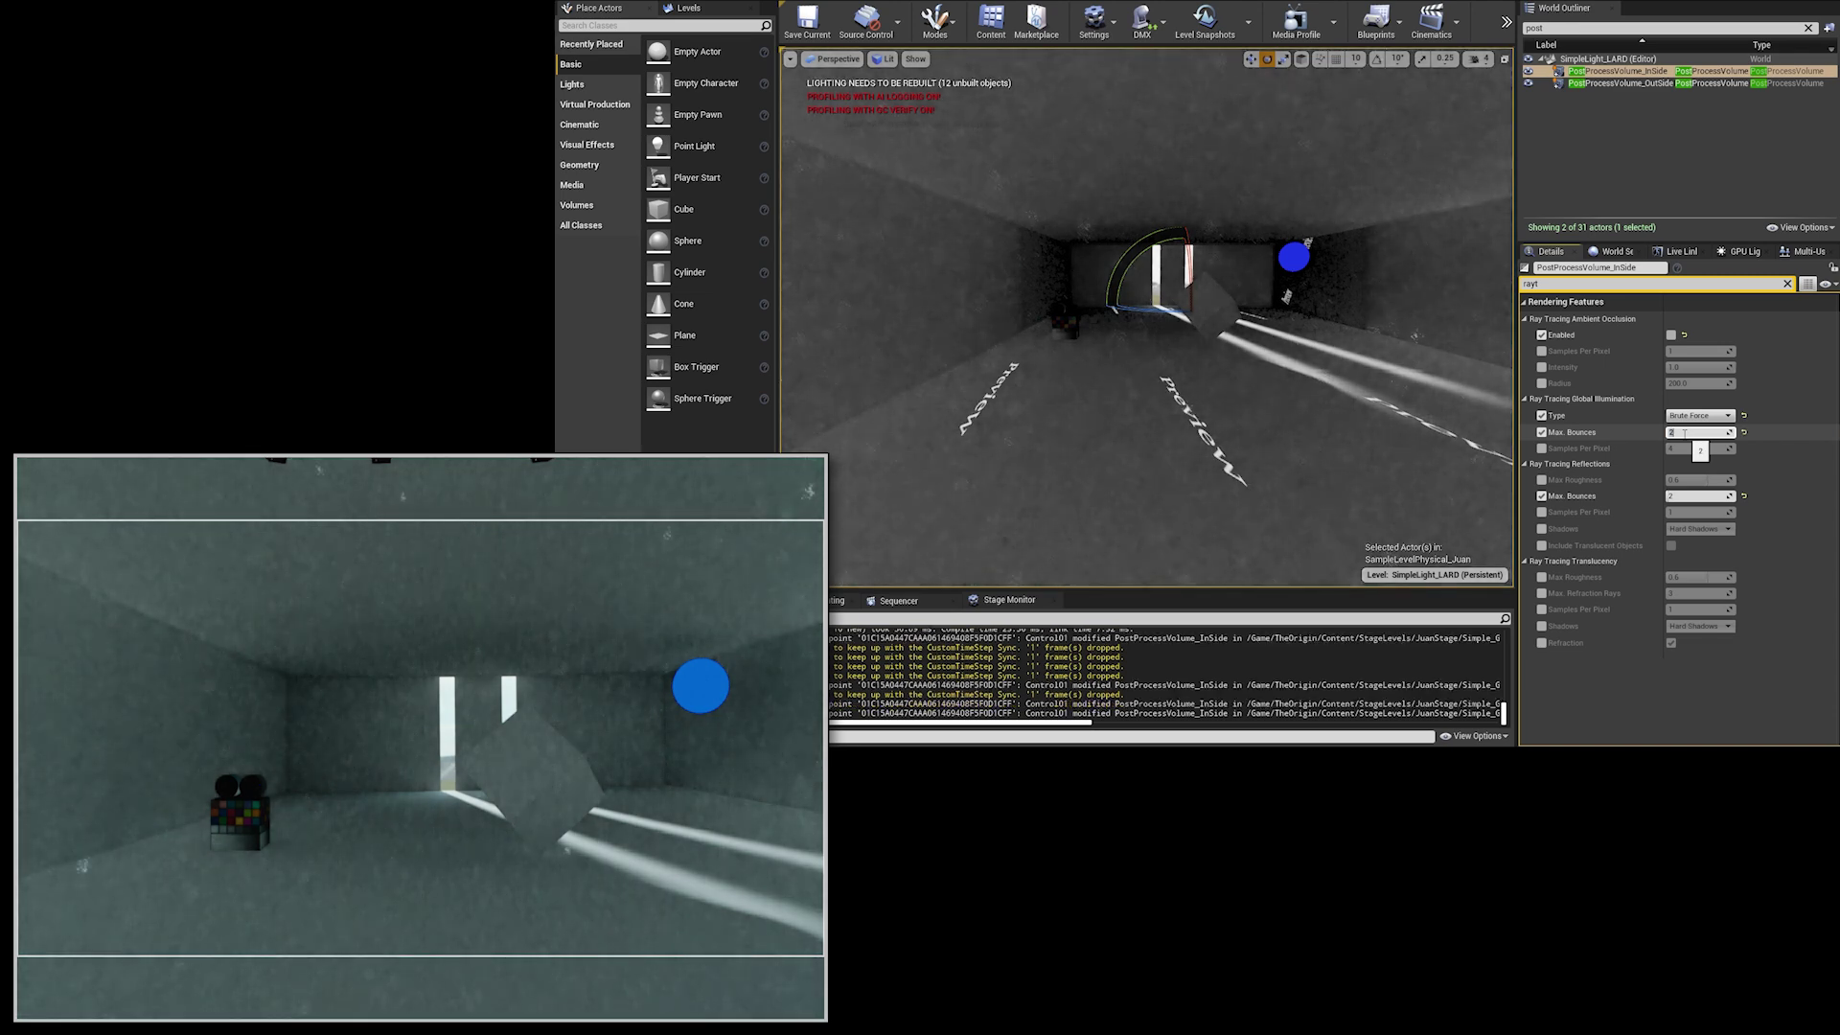
click(1685, 433)
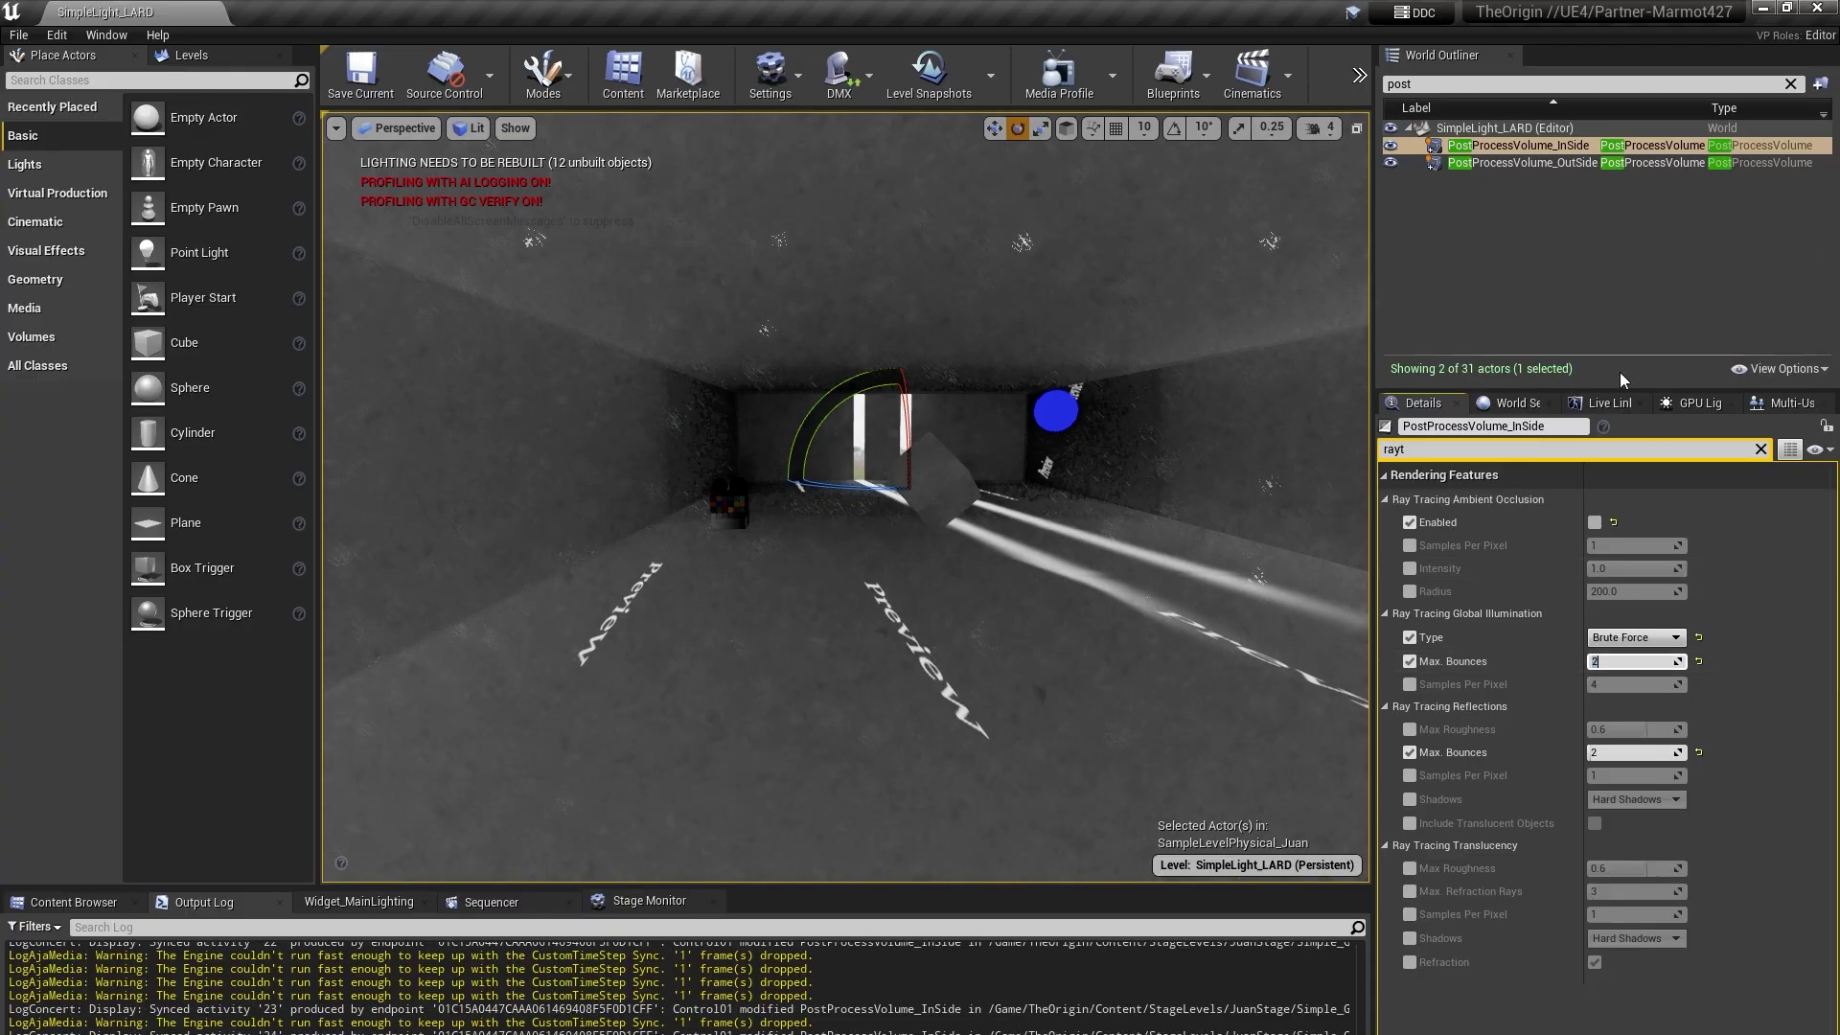
click(1530, 83)
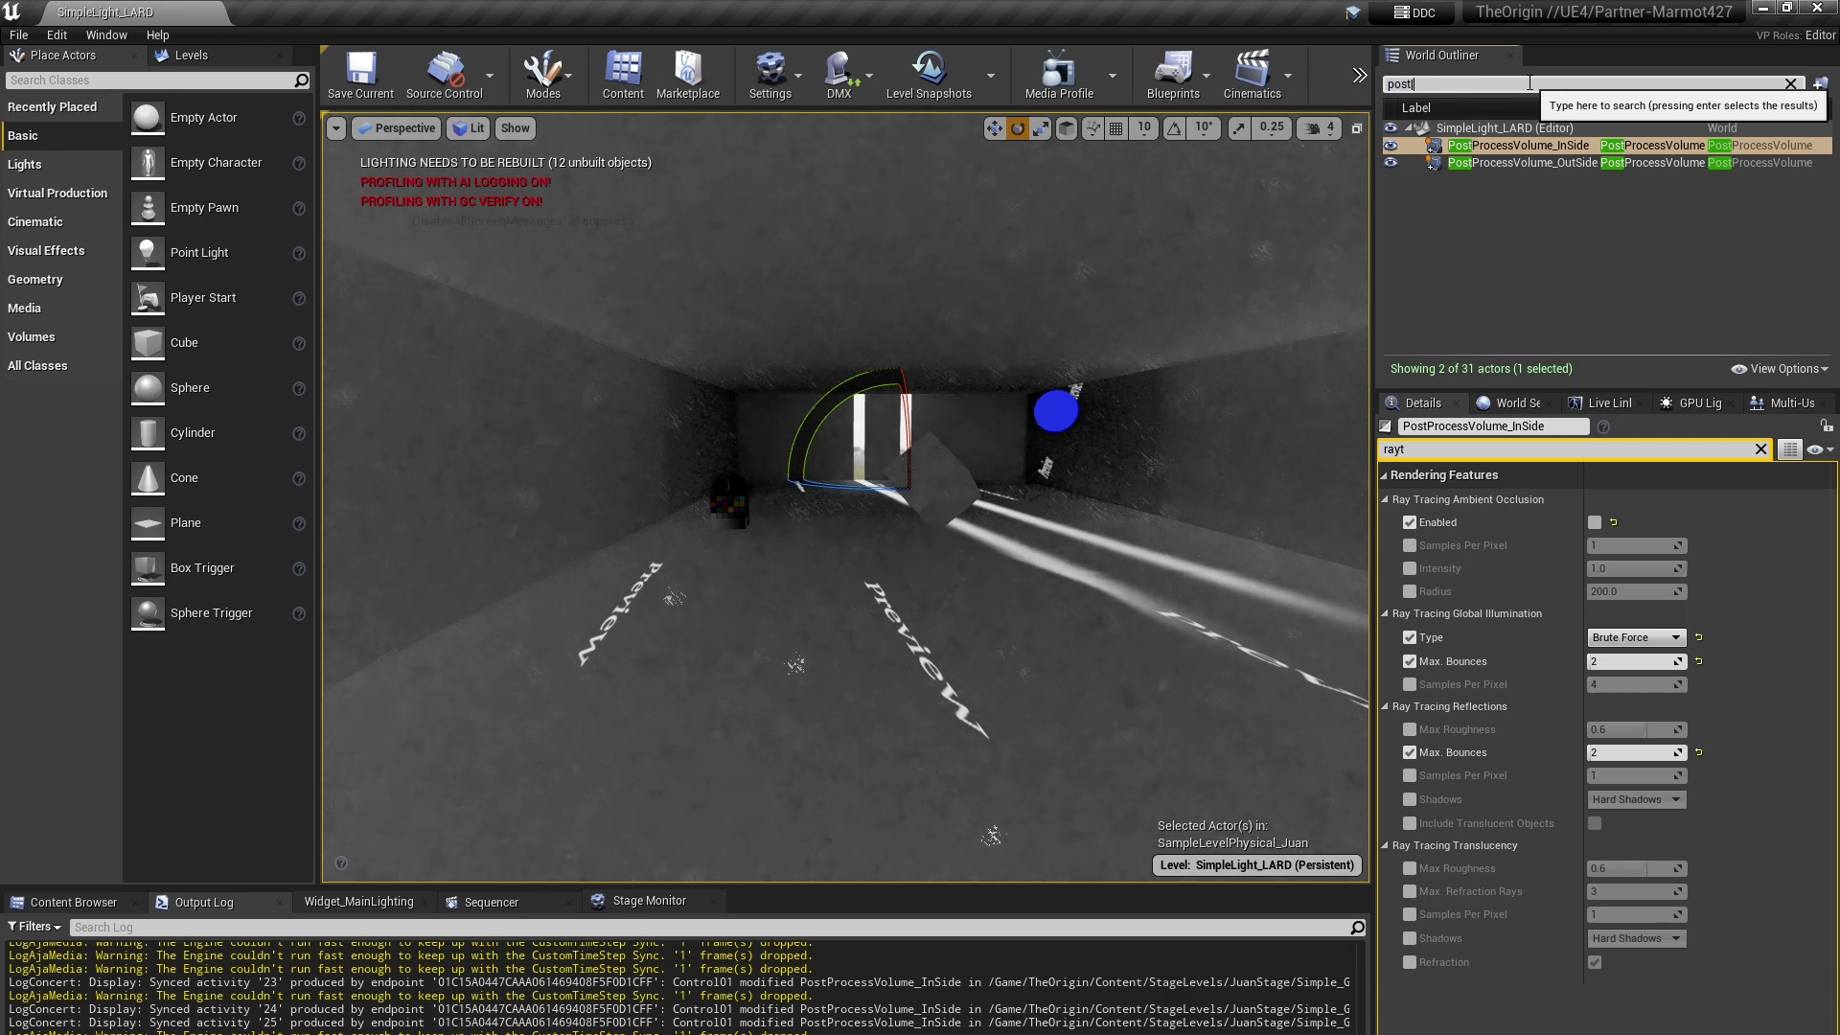
Filter the Outliner for DirectionalLight, select it, and rotate it to a new angle.
text(|Dire)
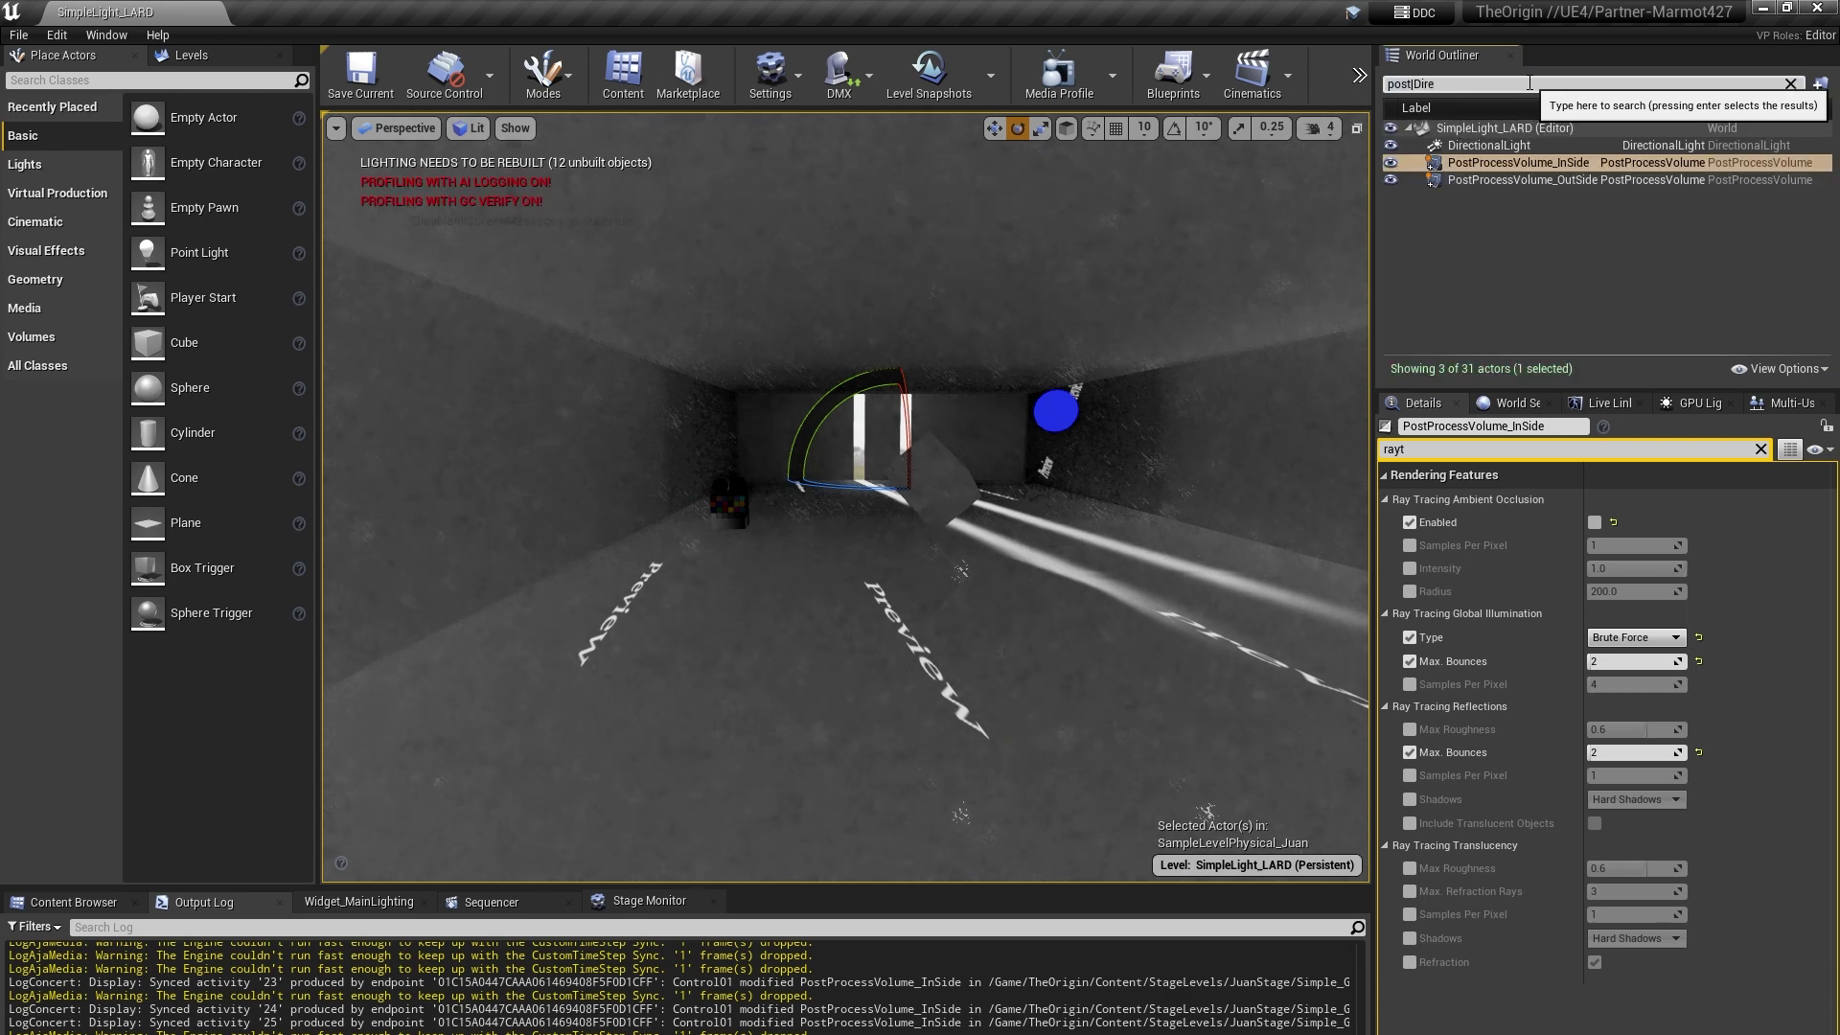
click(1491, 145)
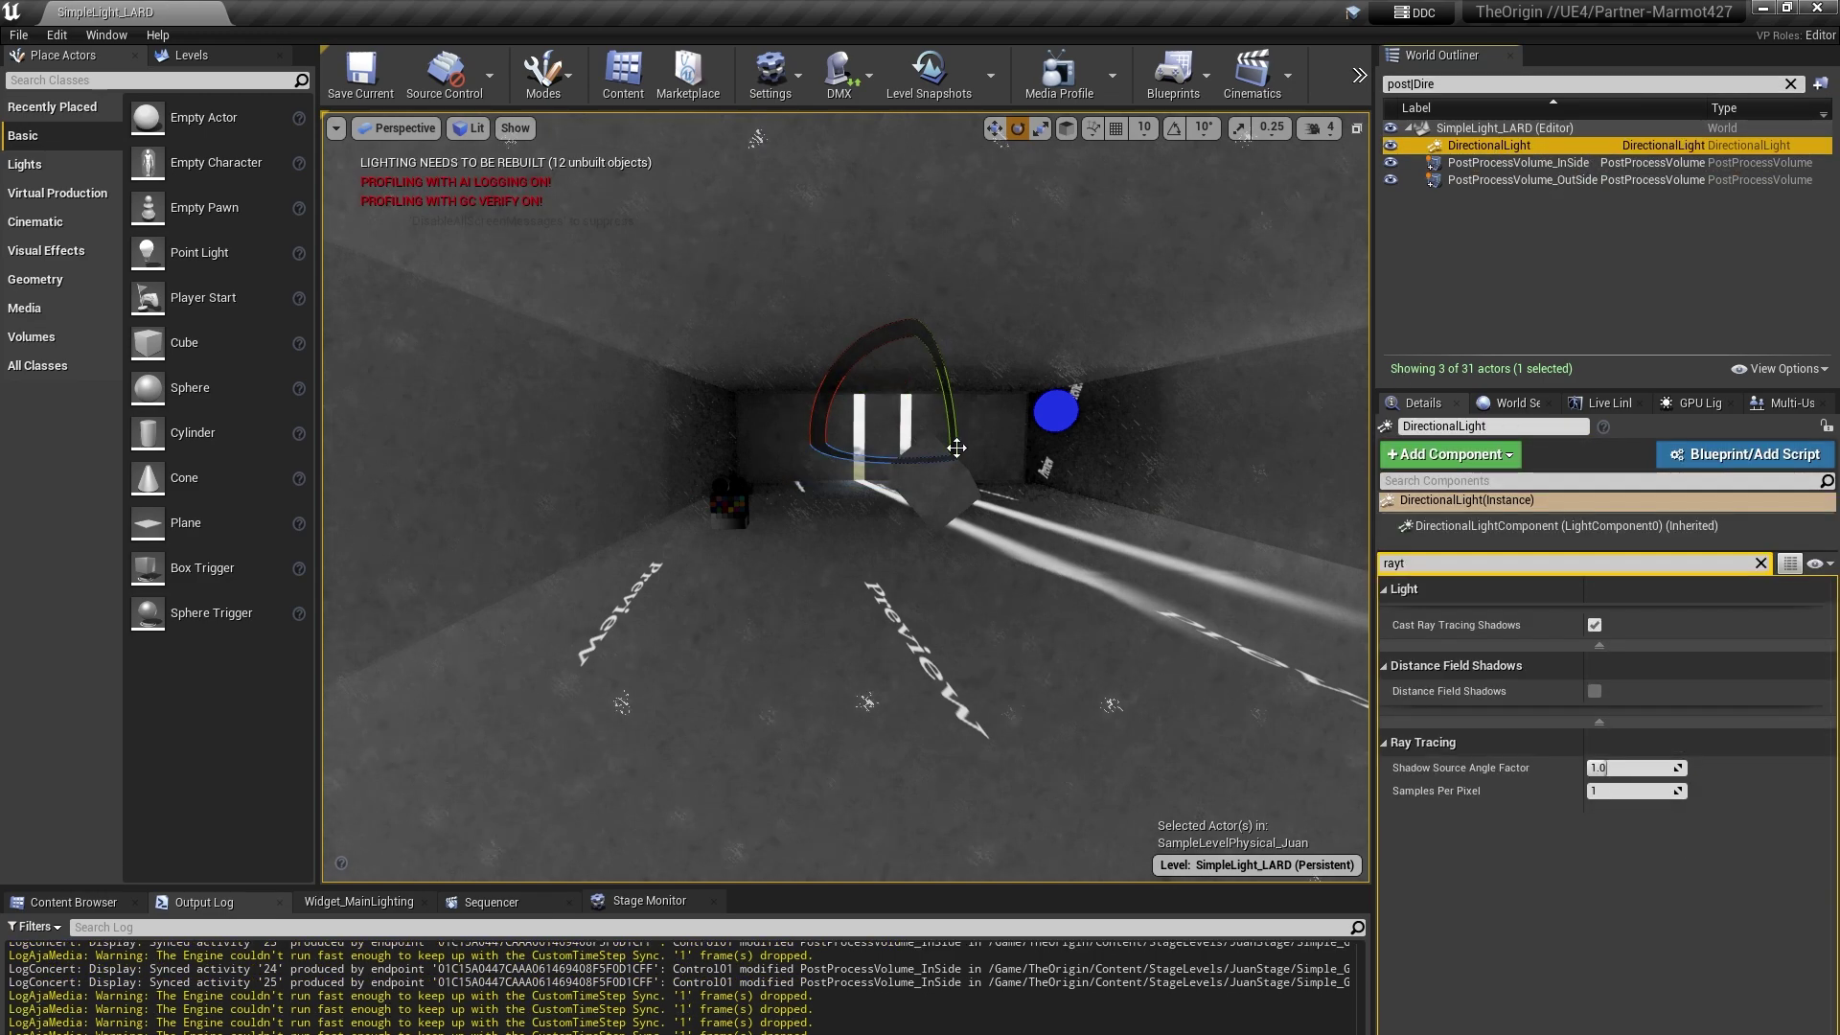
drag(909, 462, 918, 451)
drag(1237, 225, 1236, 225)
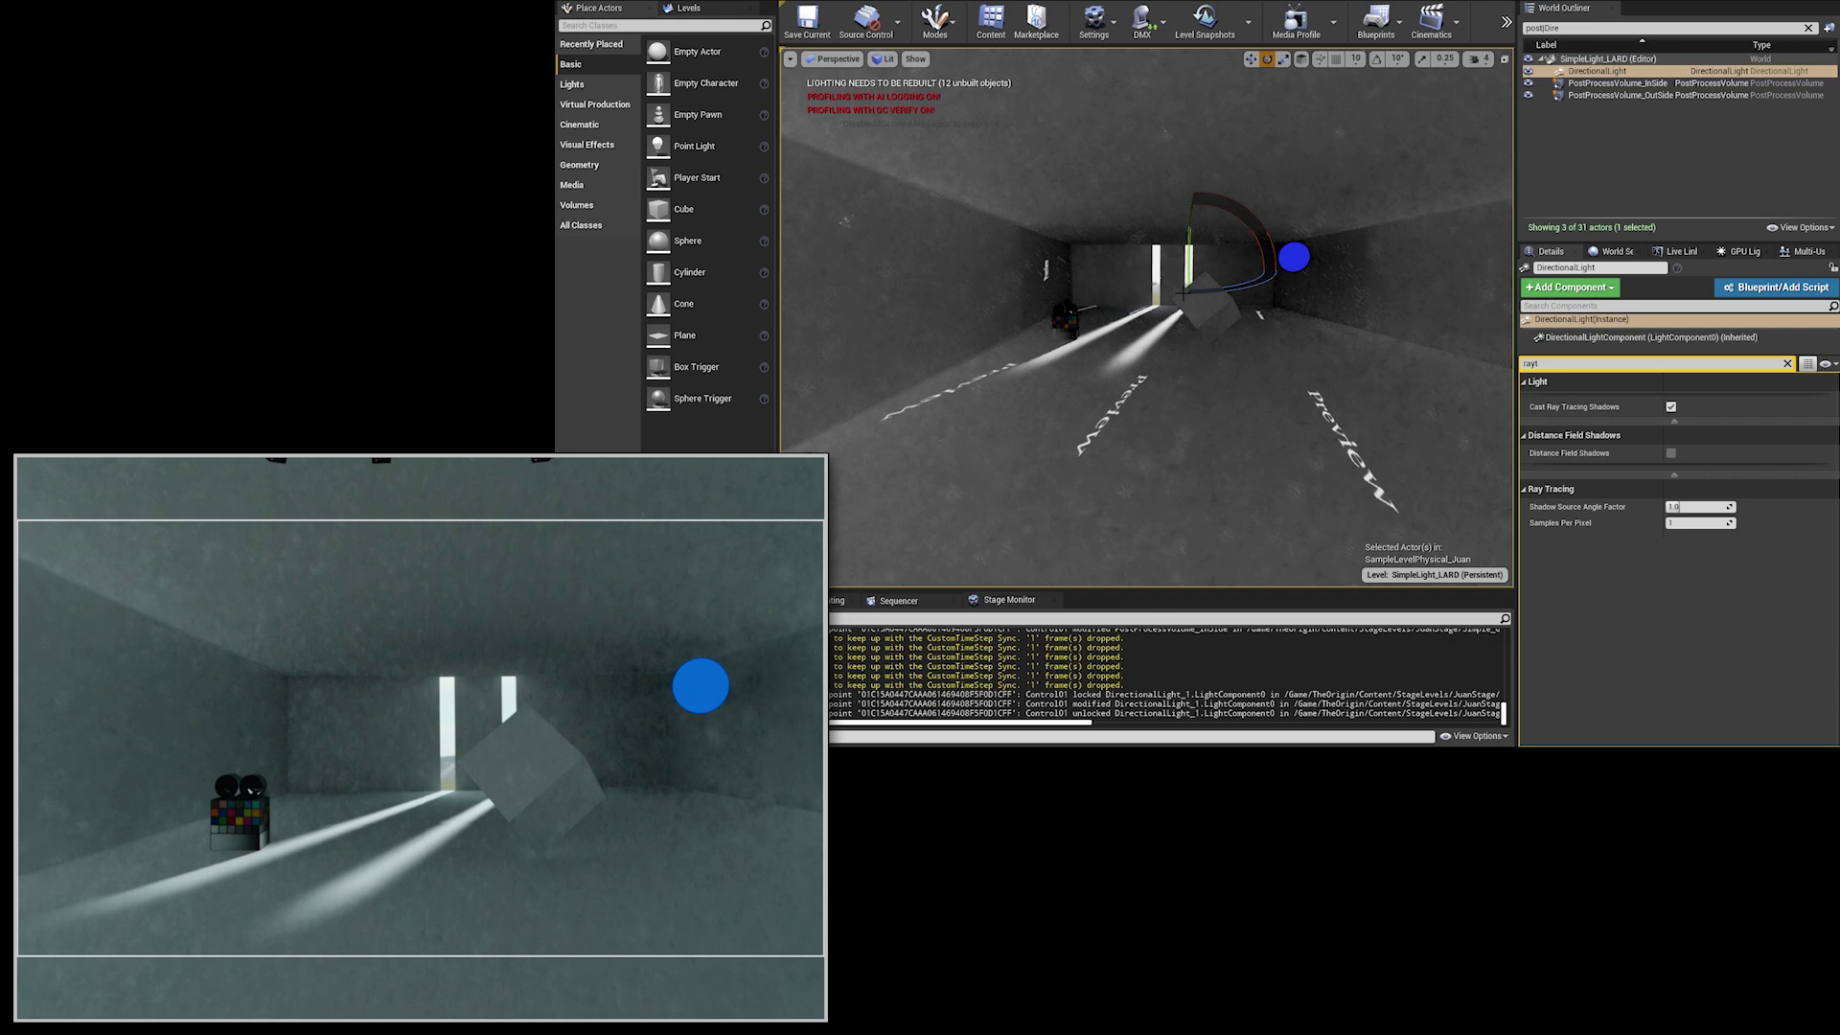
Give the sun a warm pinkish Light Color in the Color Picker.
click(1787, 364)
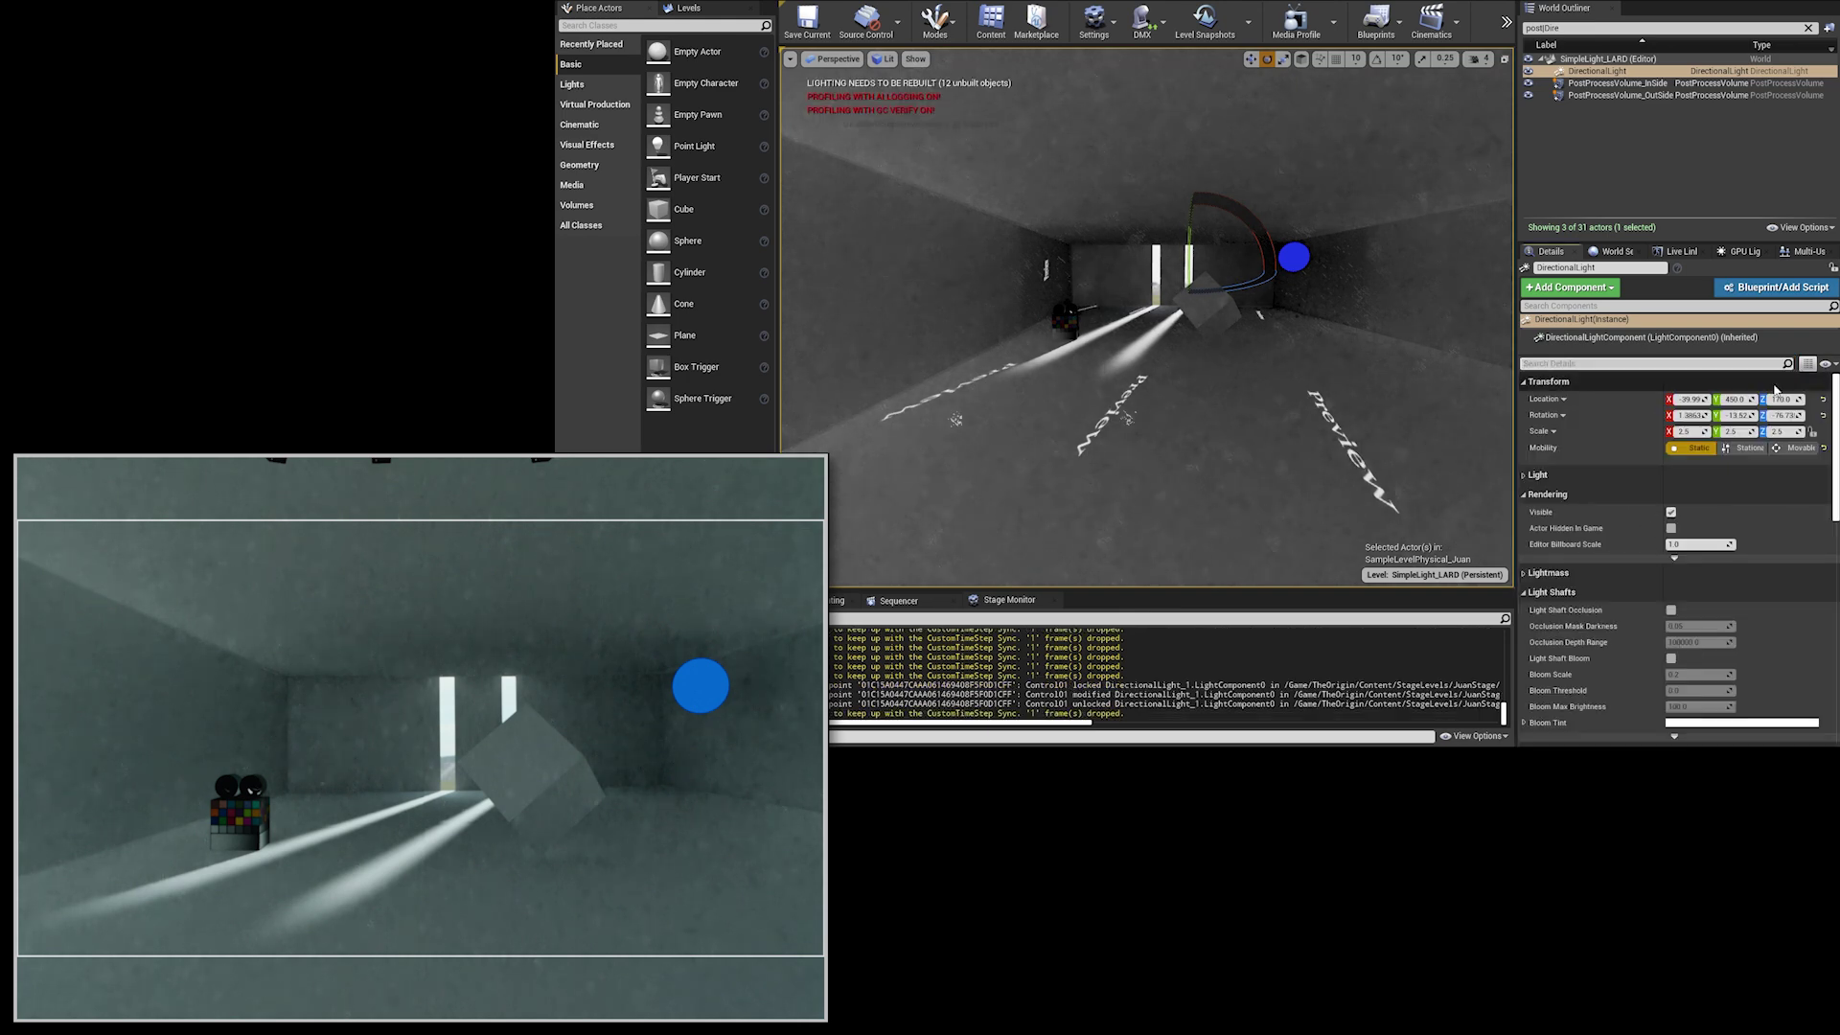
click(1535, 476)
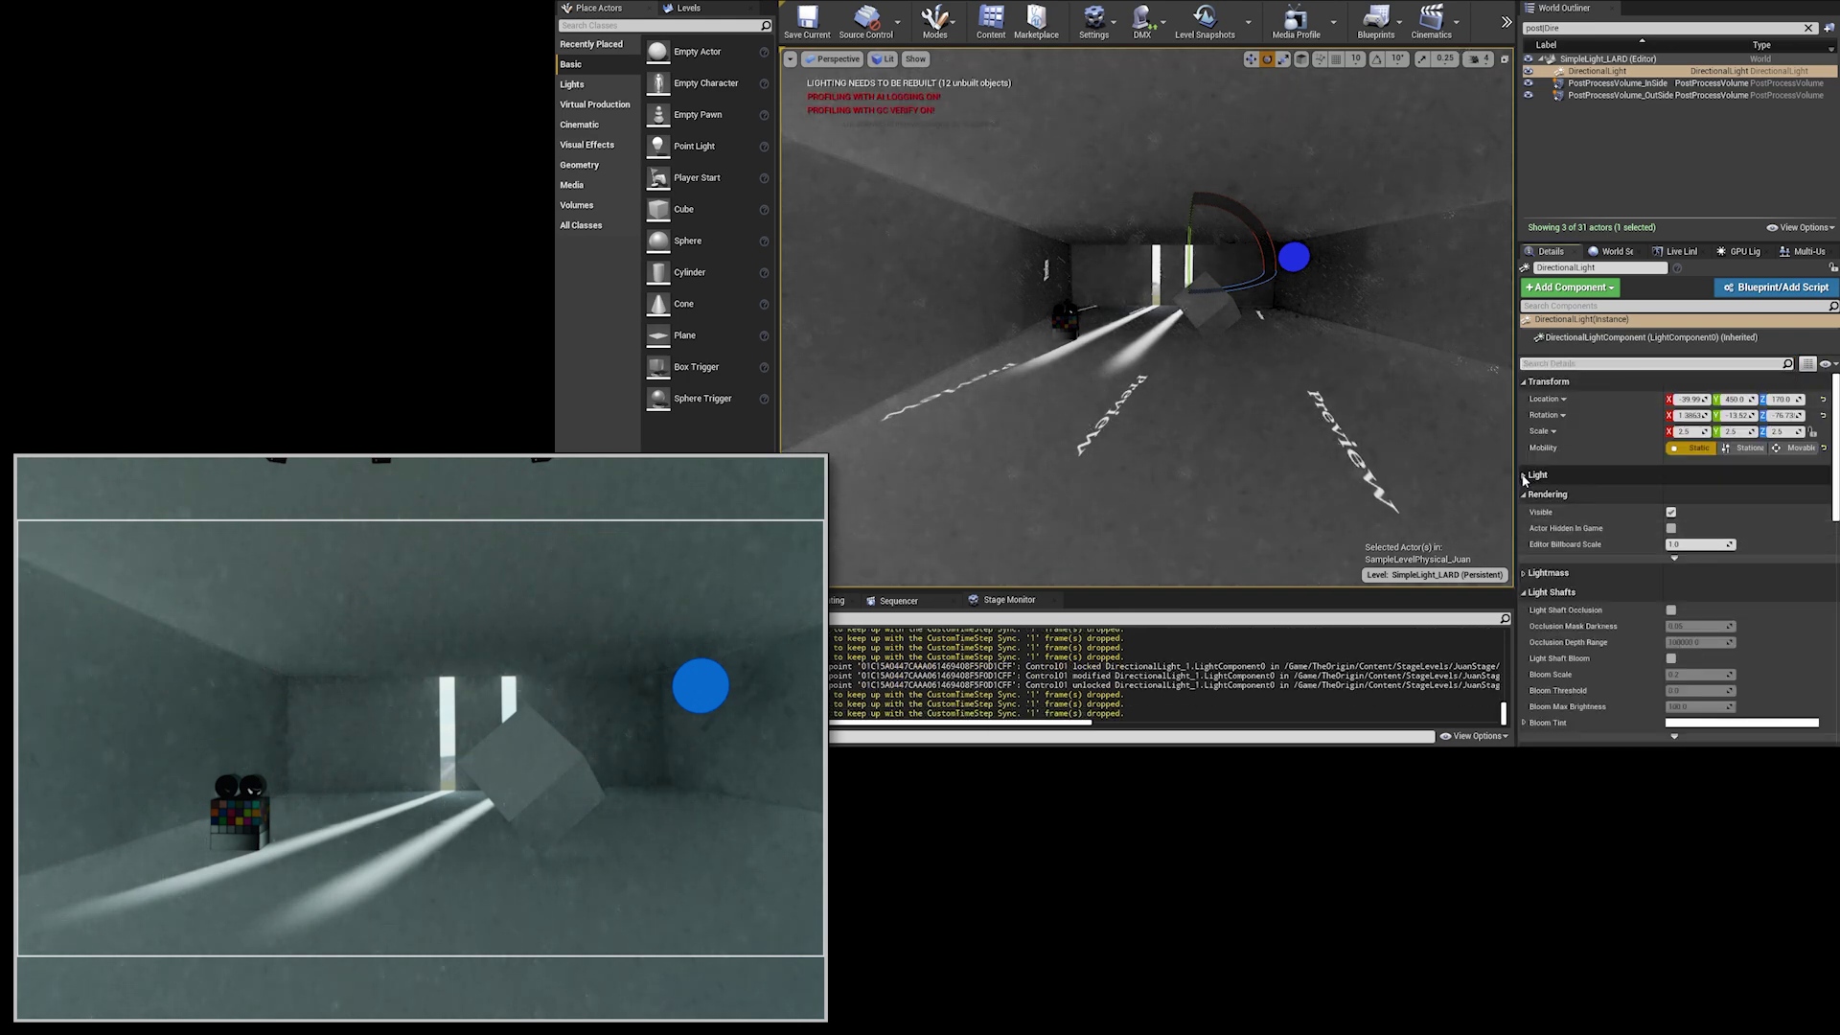
click(1524, 477)
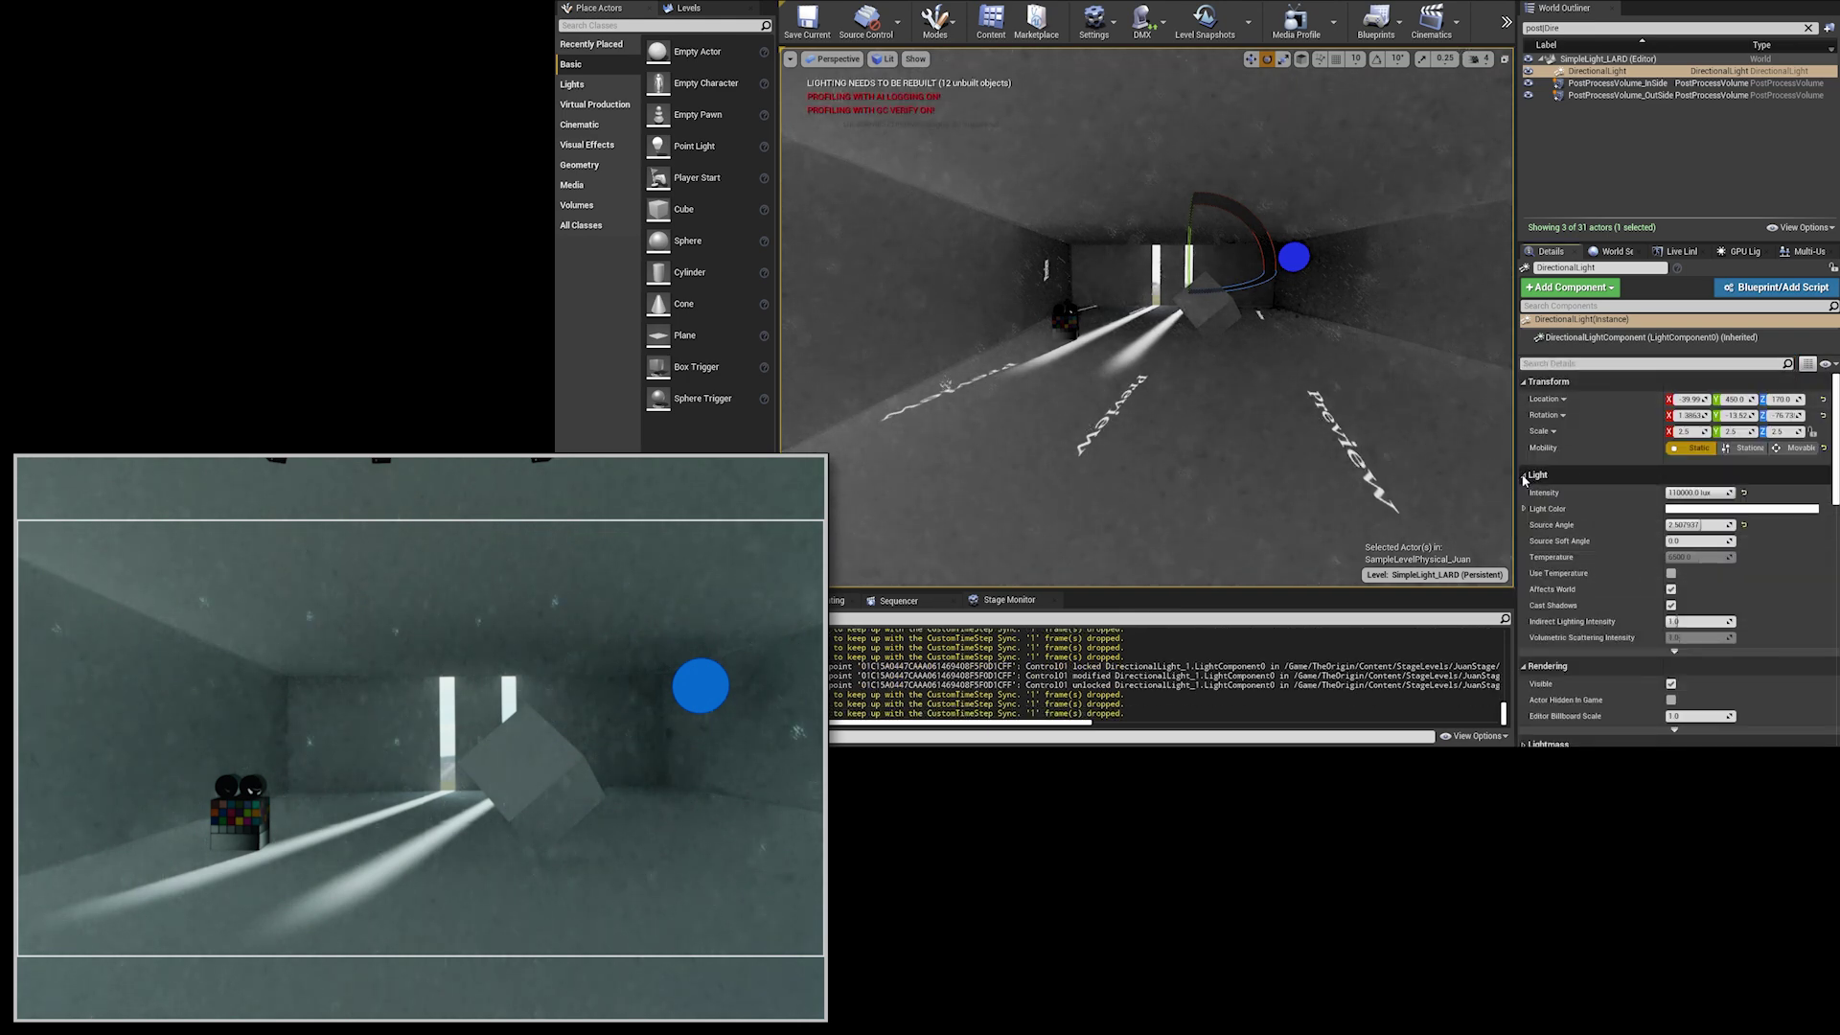
click(1692, 511)
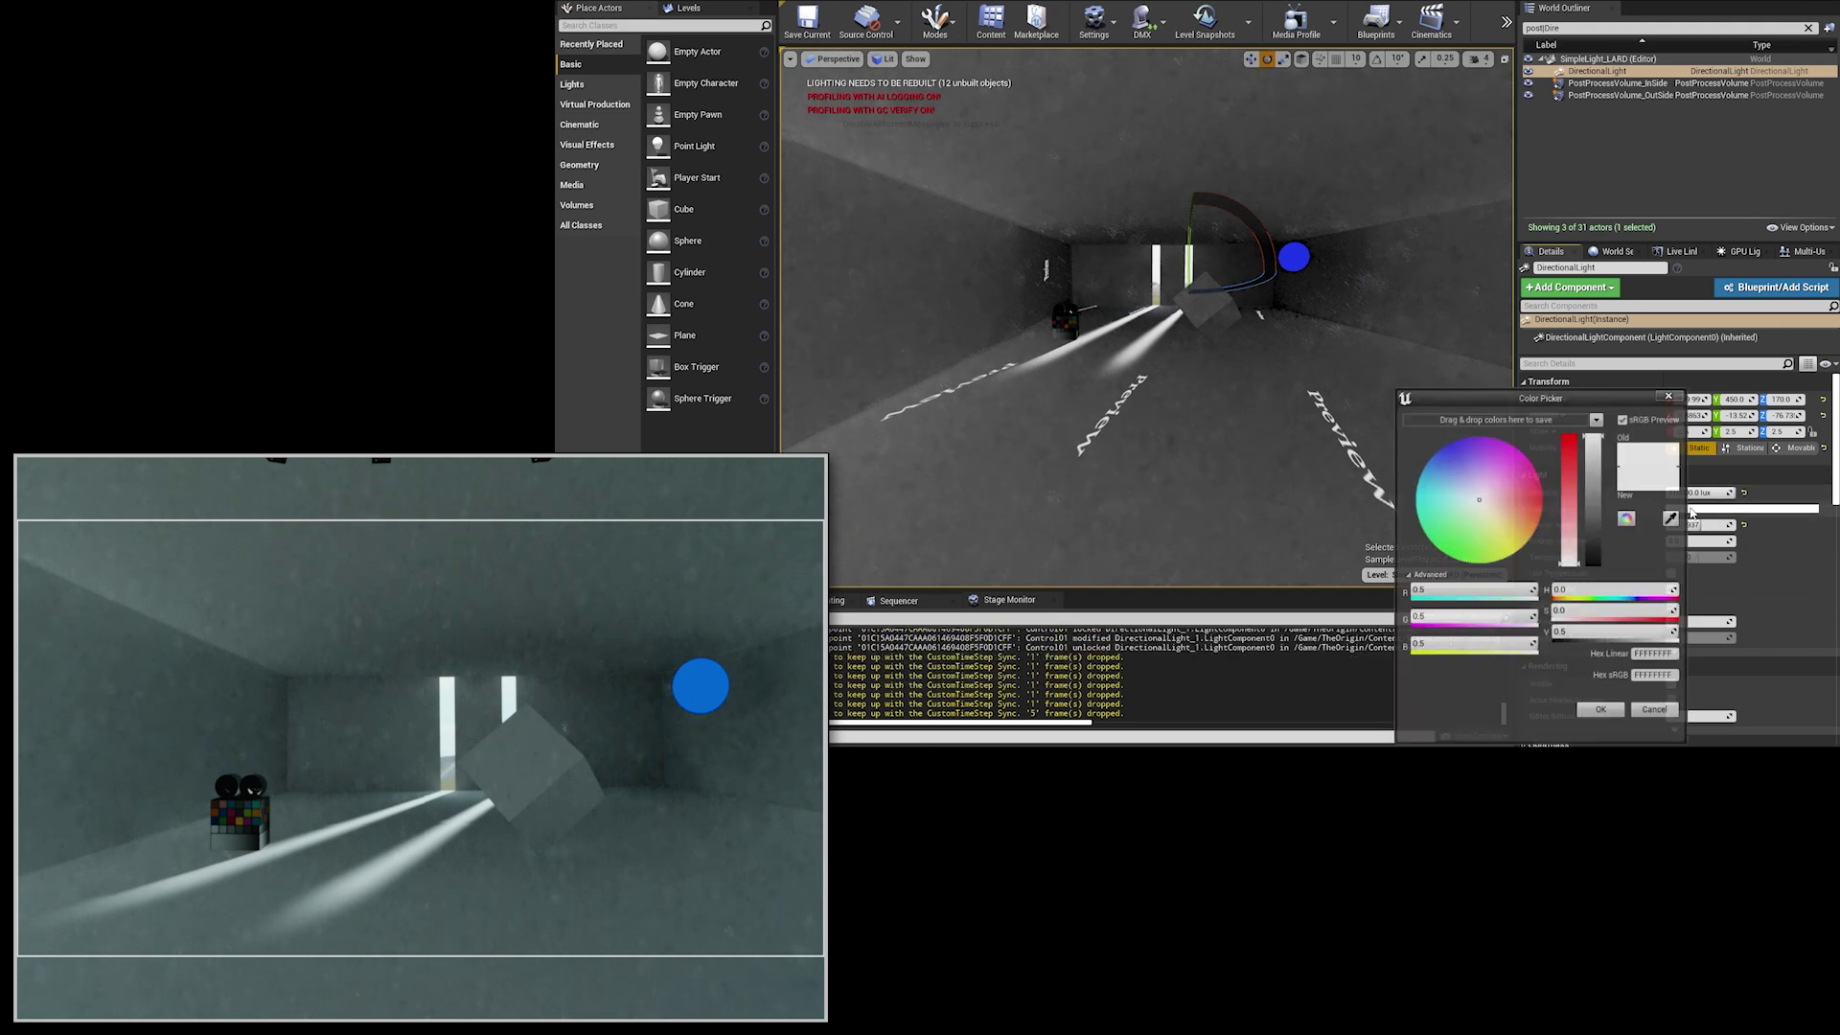
click(1513, 506)
drag(1514, 509, 1517, 514)
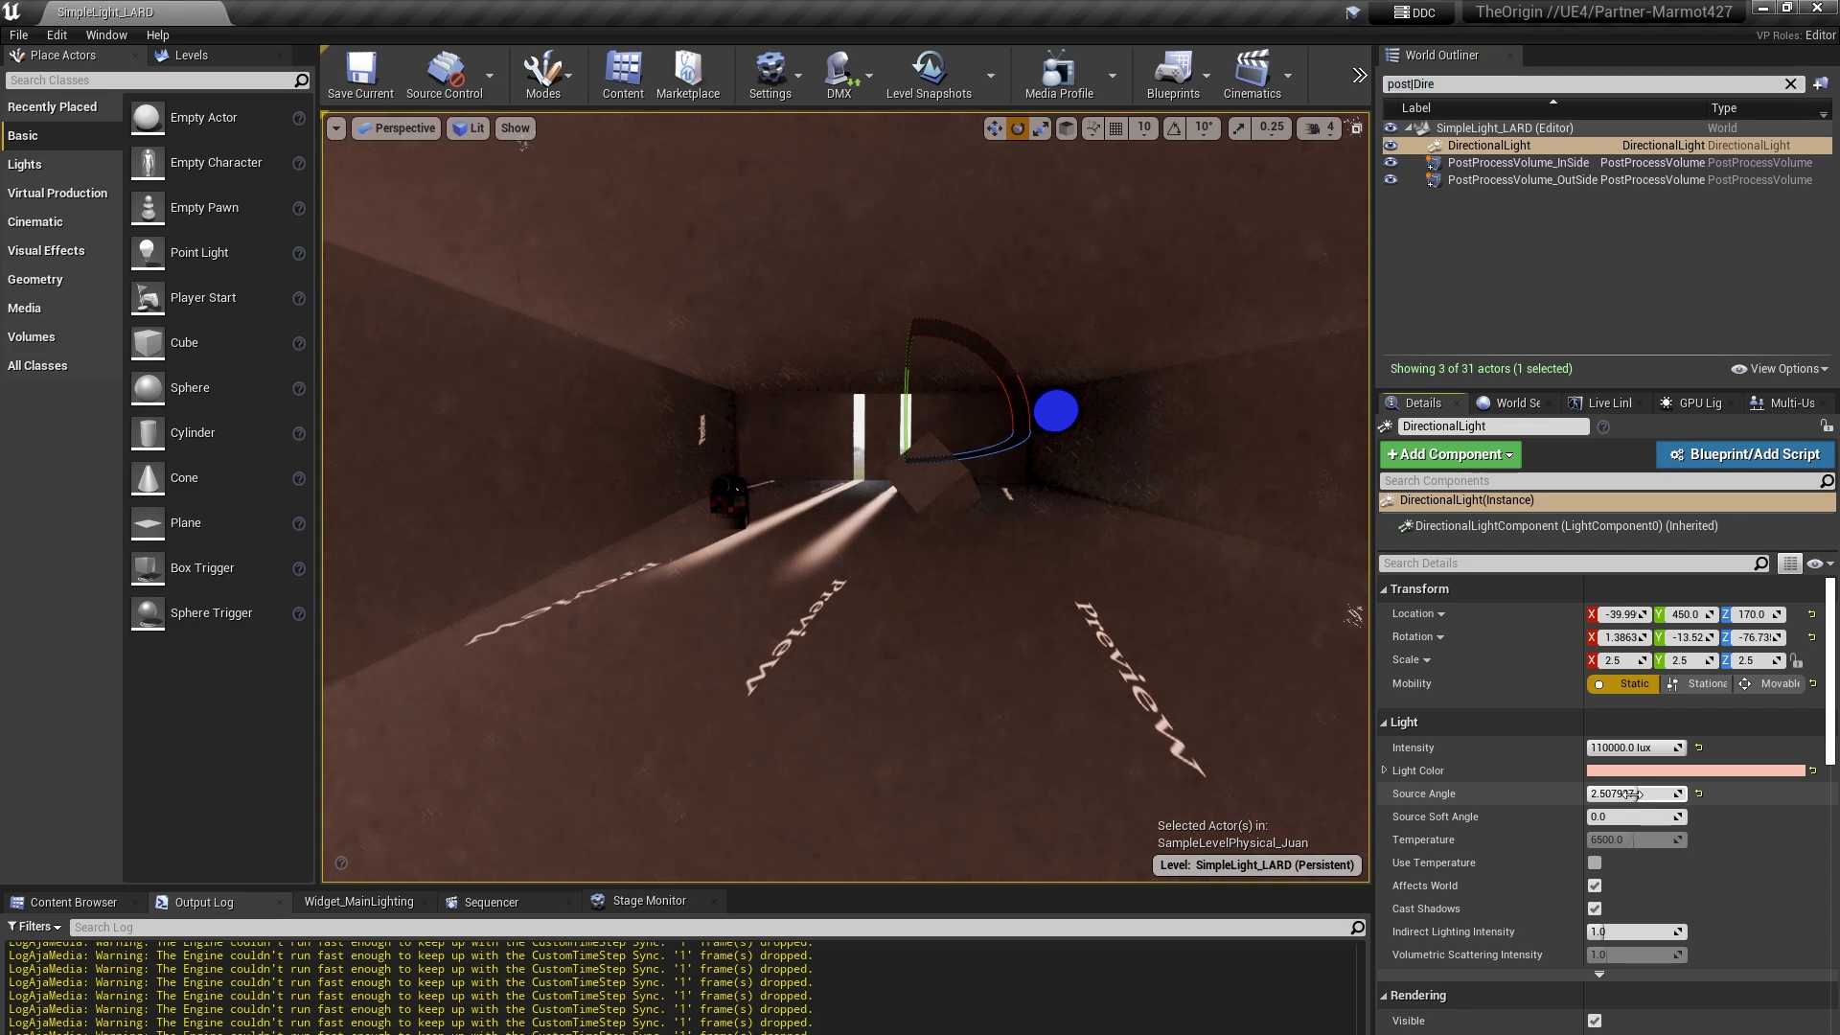
Drag the sun's Source Angle from 0 up to 3.238095 for soft shadows.
drag(1632, 794, 1534, 793)
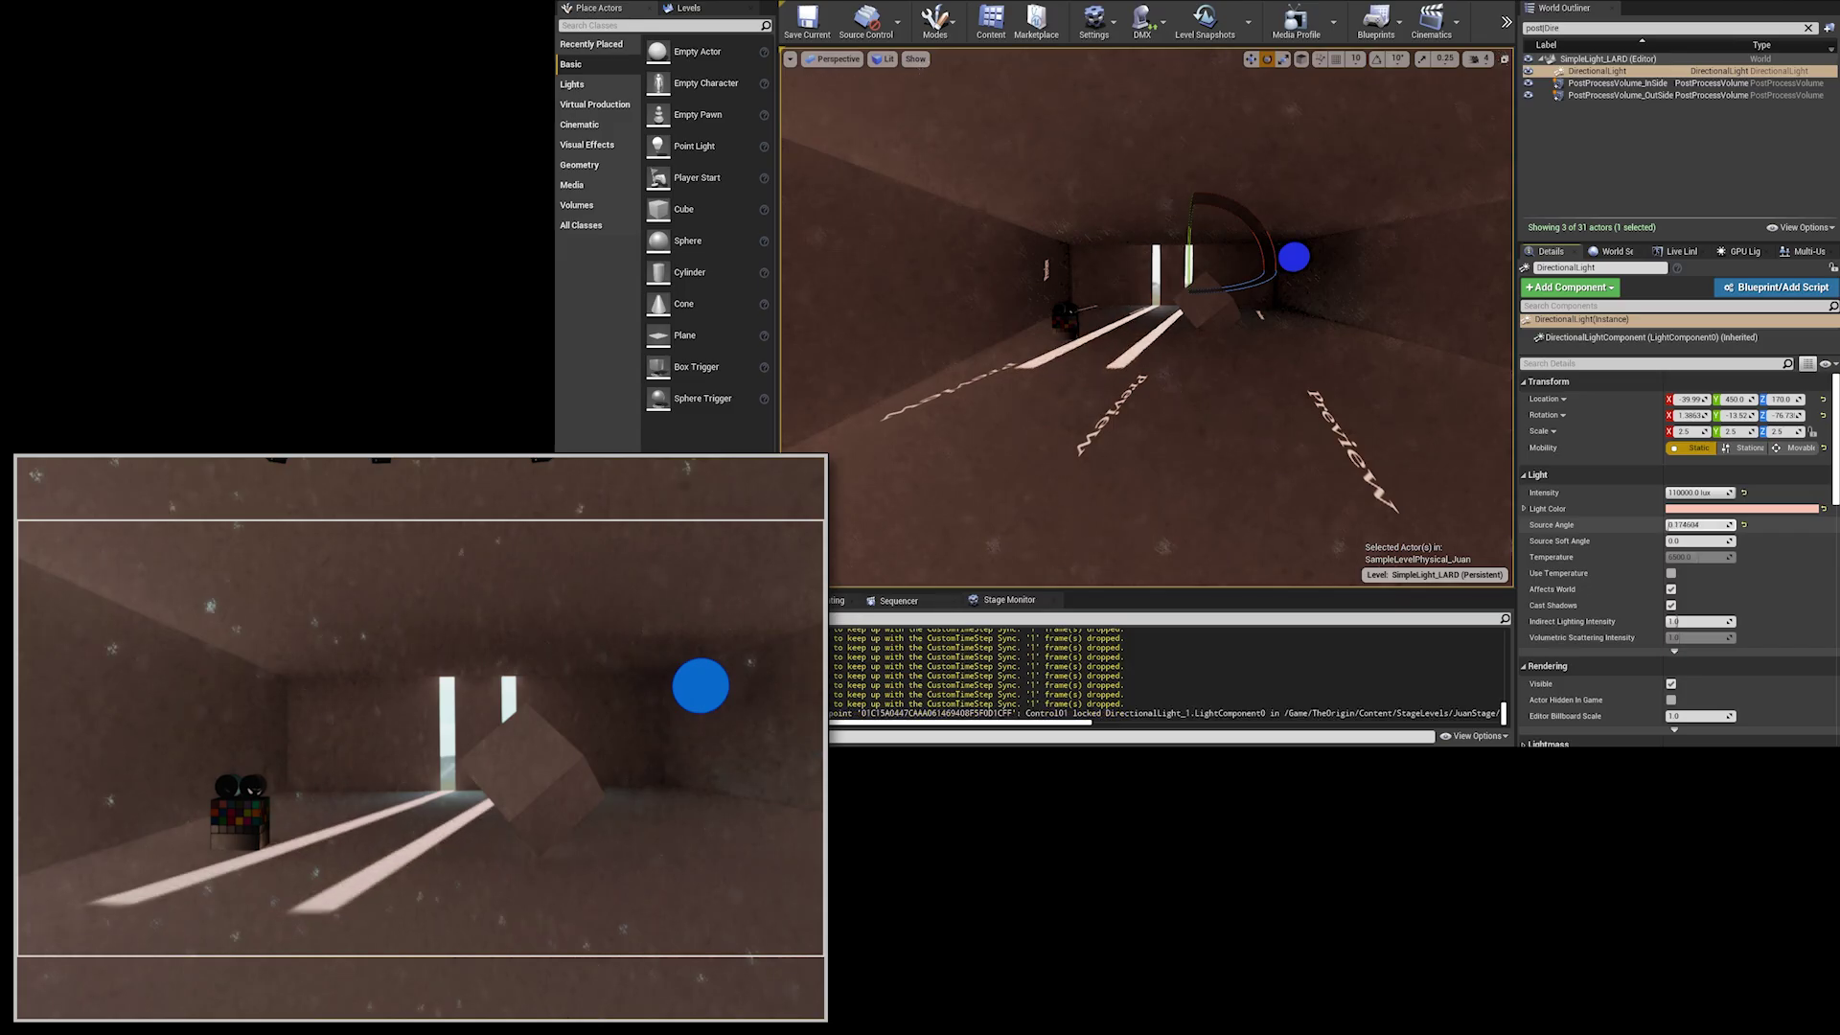
drag(1698, 525, 1715, 525)
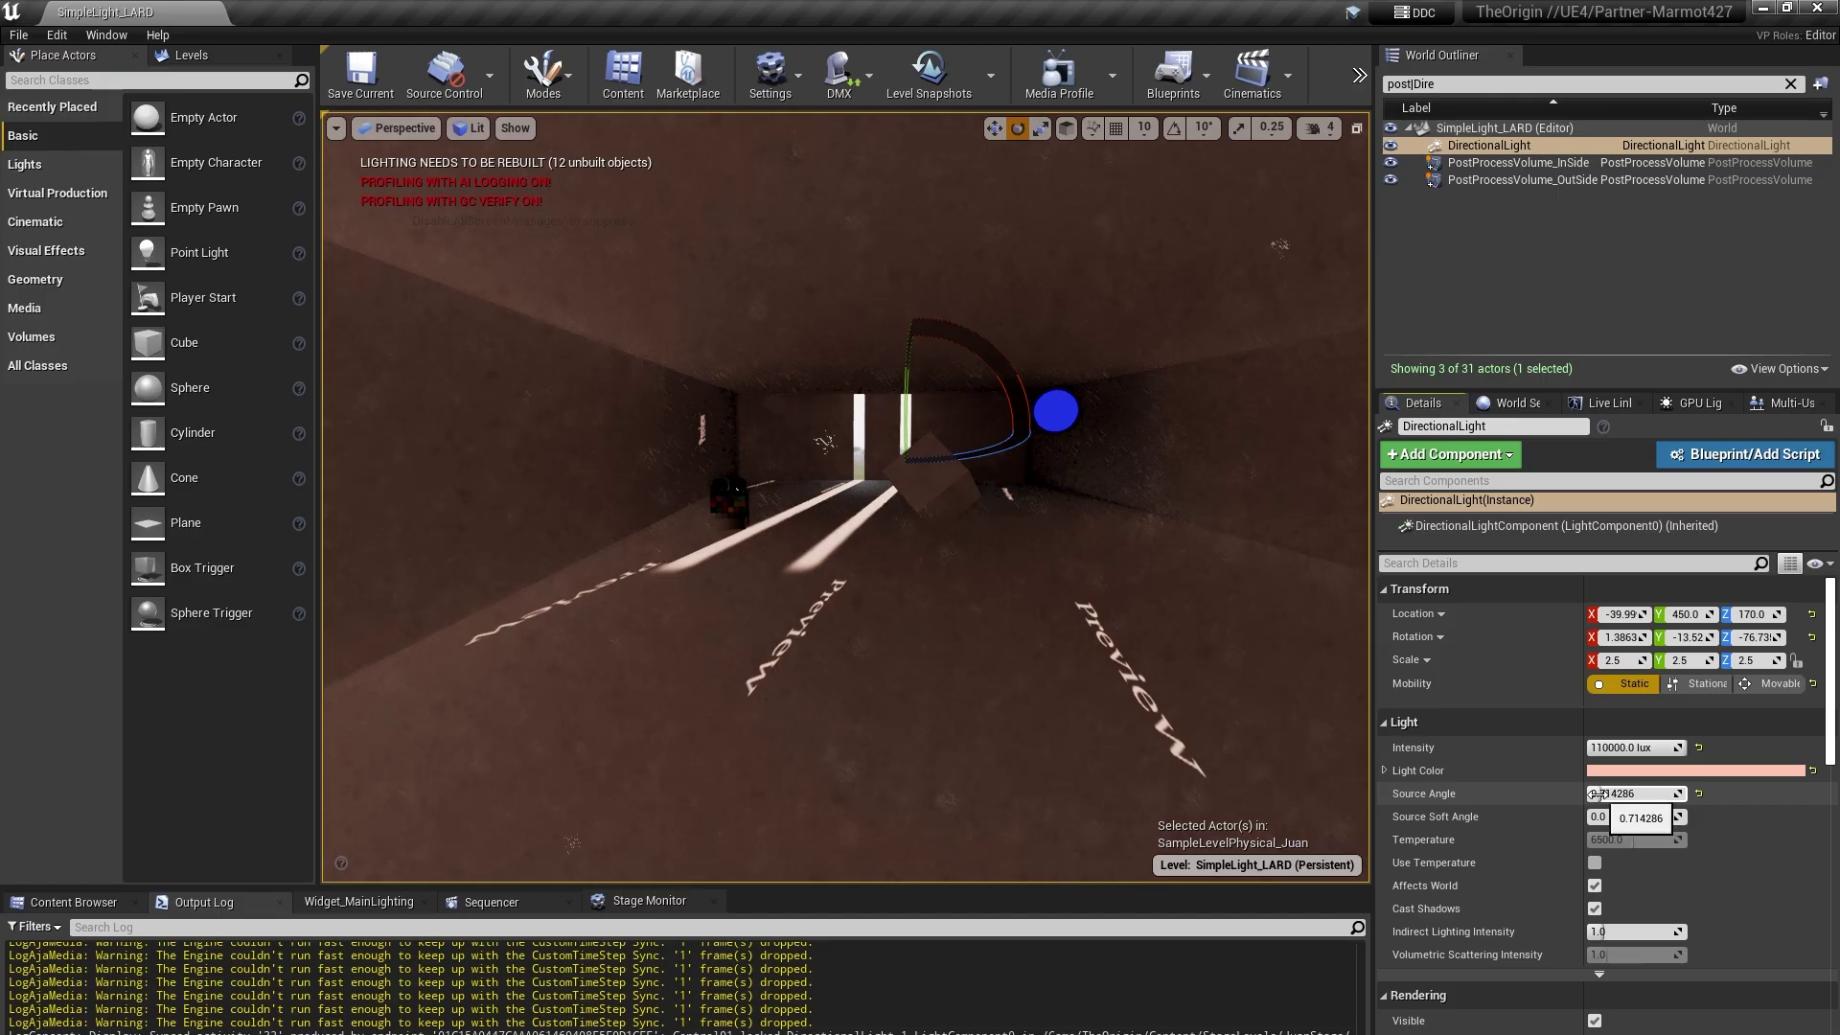
drag(1595, 794, 1651, 794)
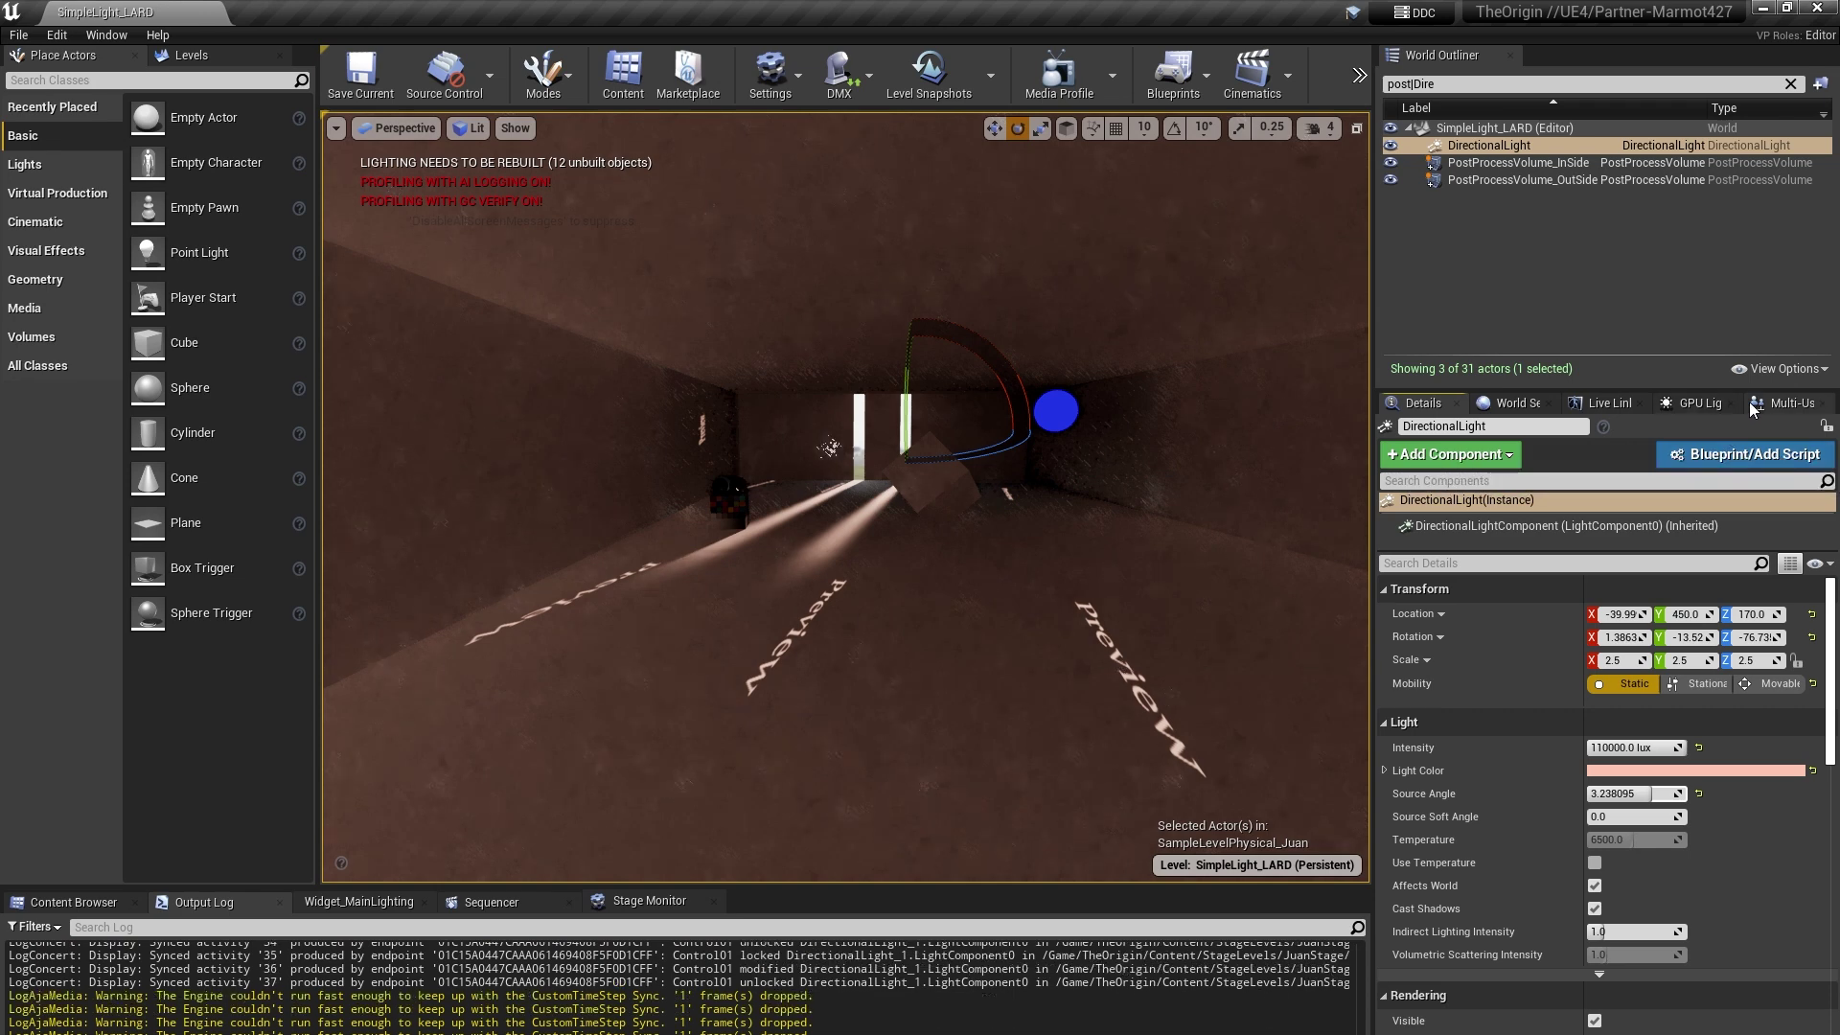
In GPU Lightmass, turn off Viewport Realtime and build lighting for SimpleLight_LARD.
click(1694, 405)
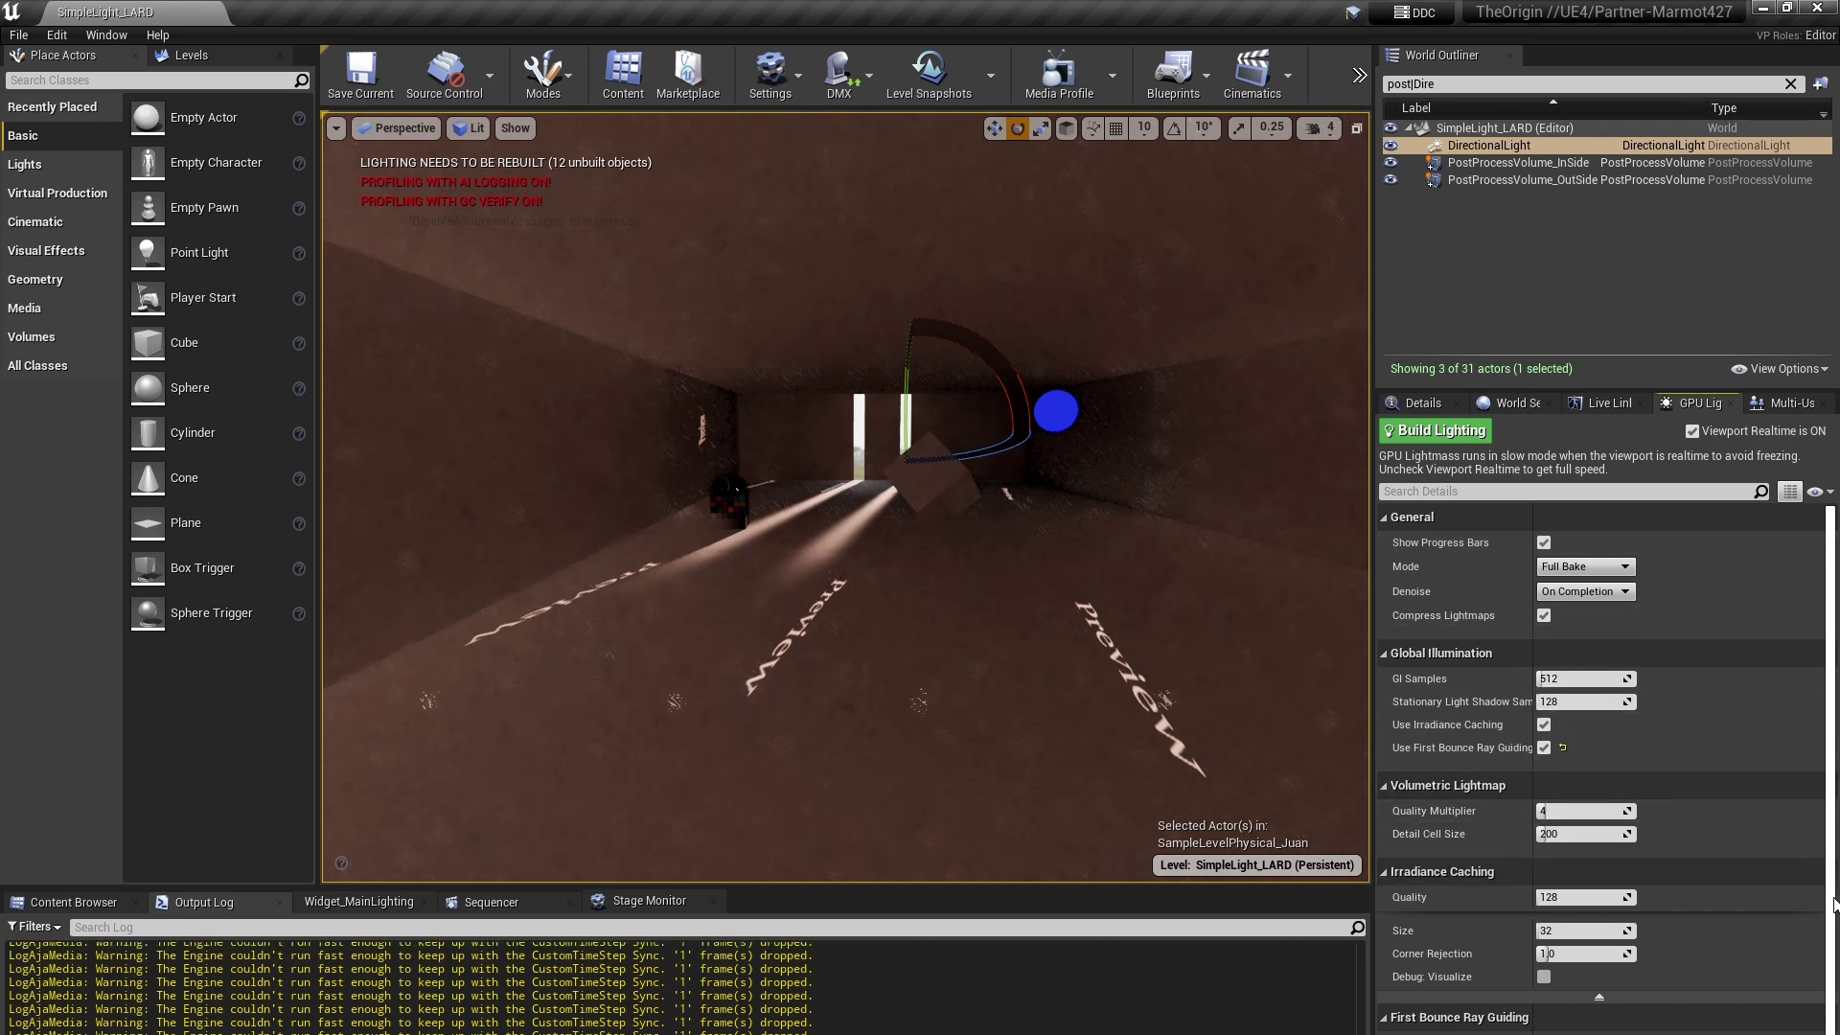
scroll(1833, 944, down, 1)
scroll(1832, 1008, up, 2)
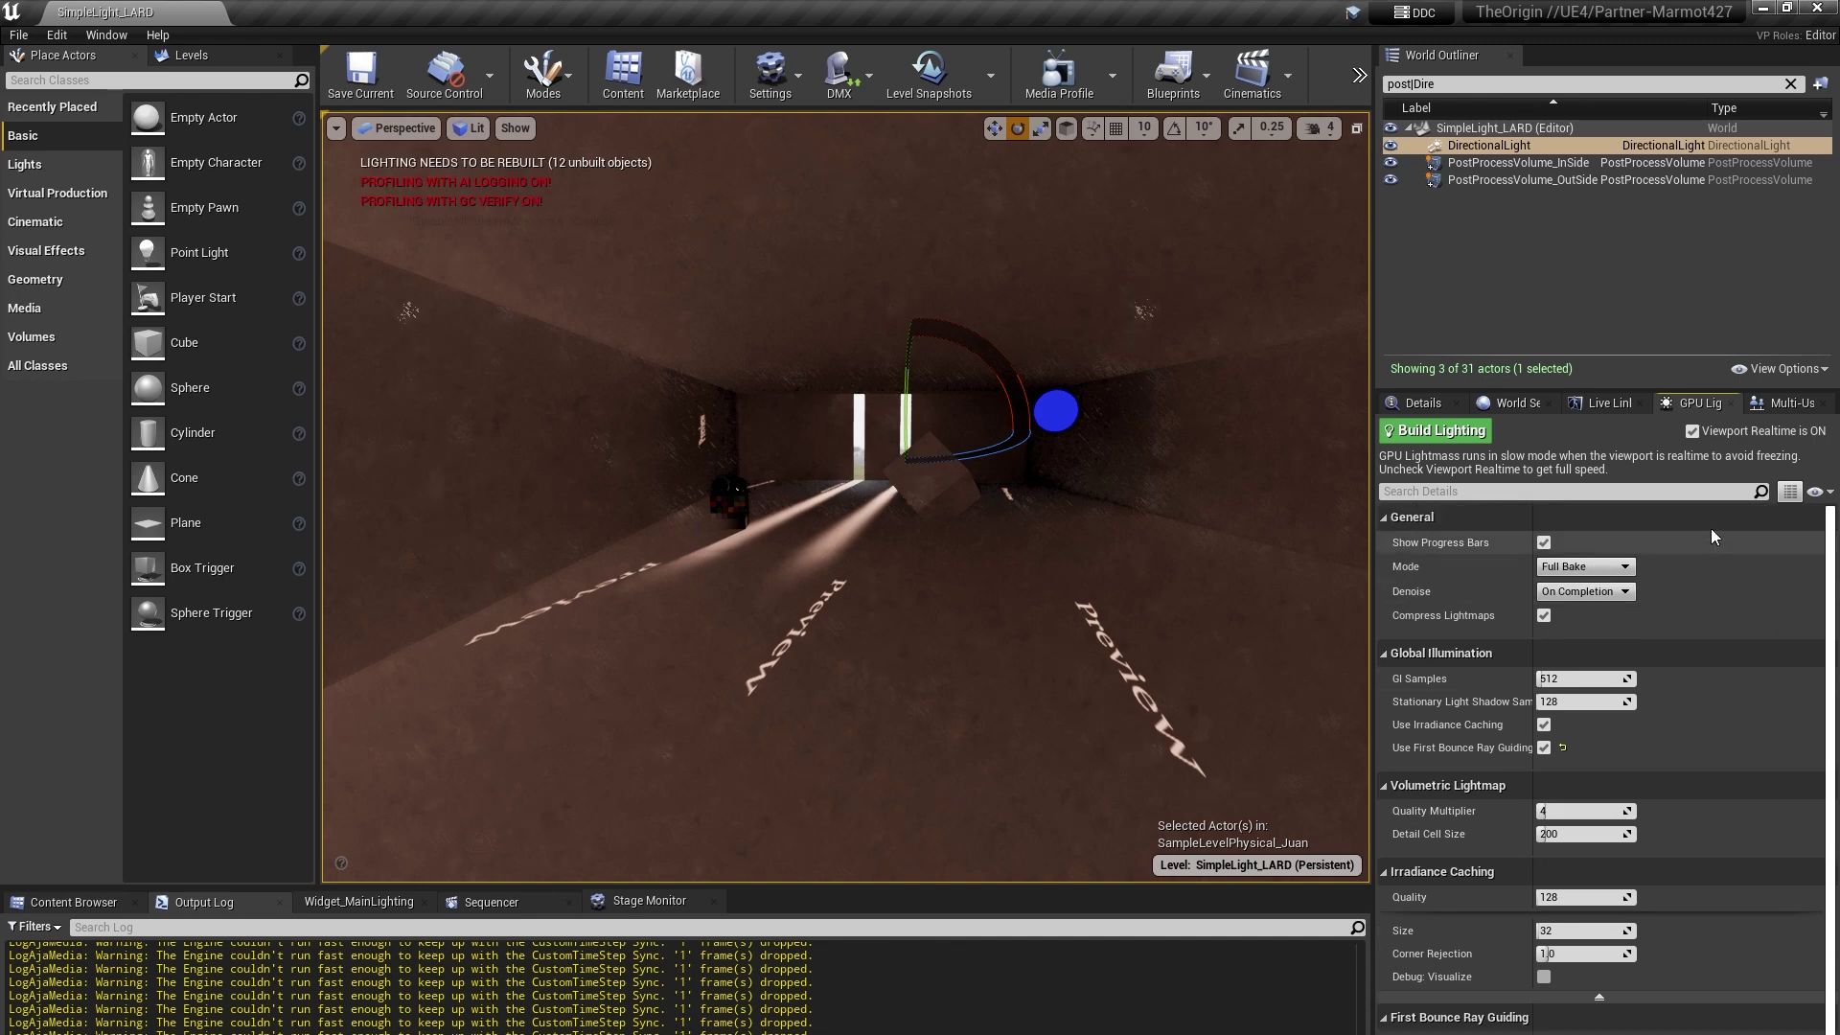
click(1693, 431)
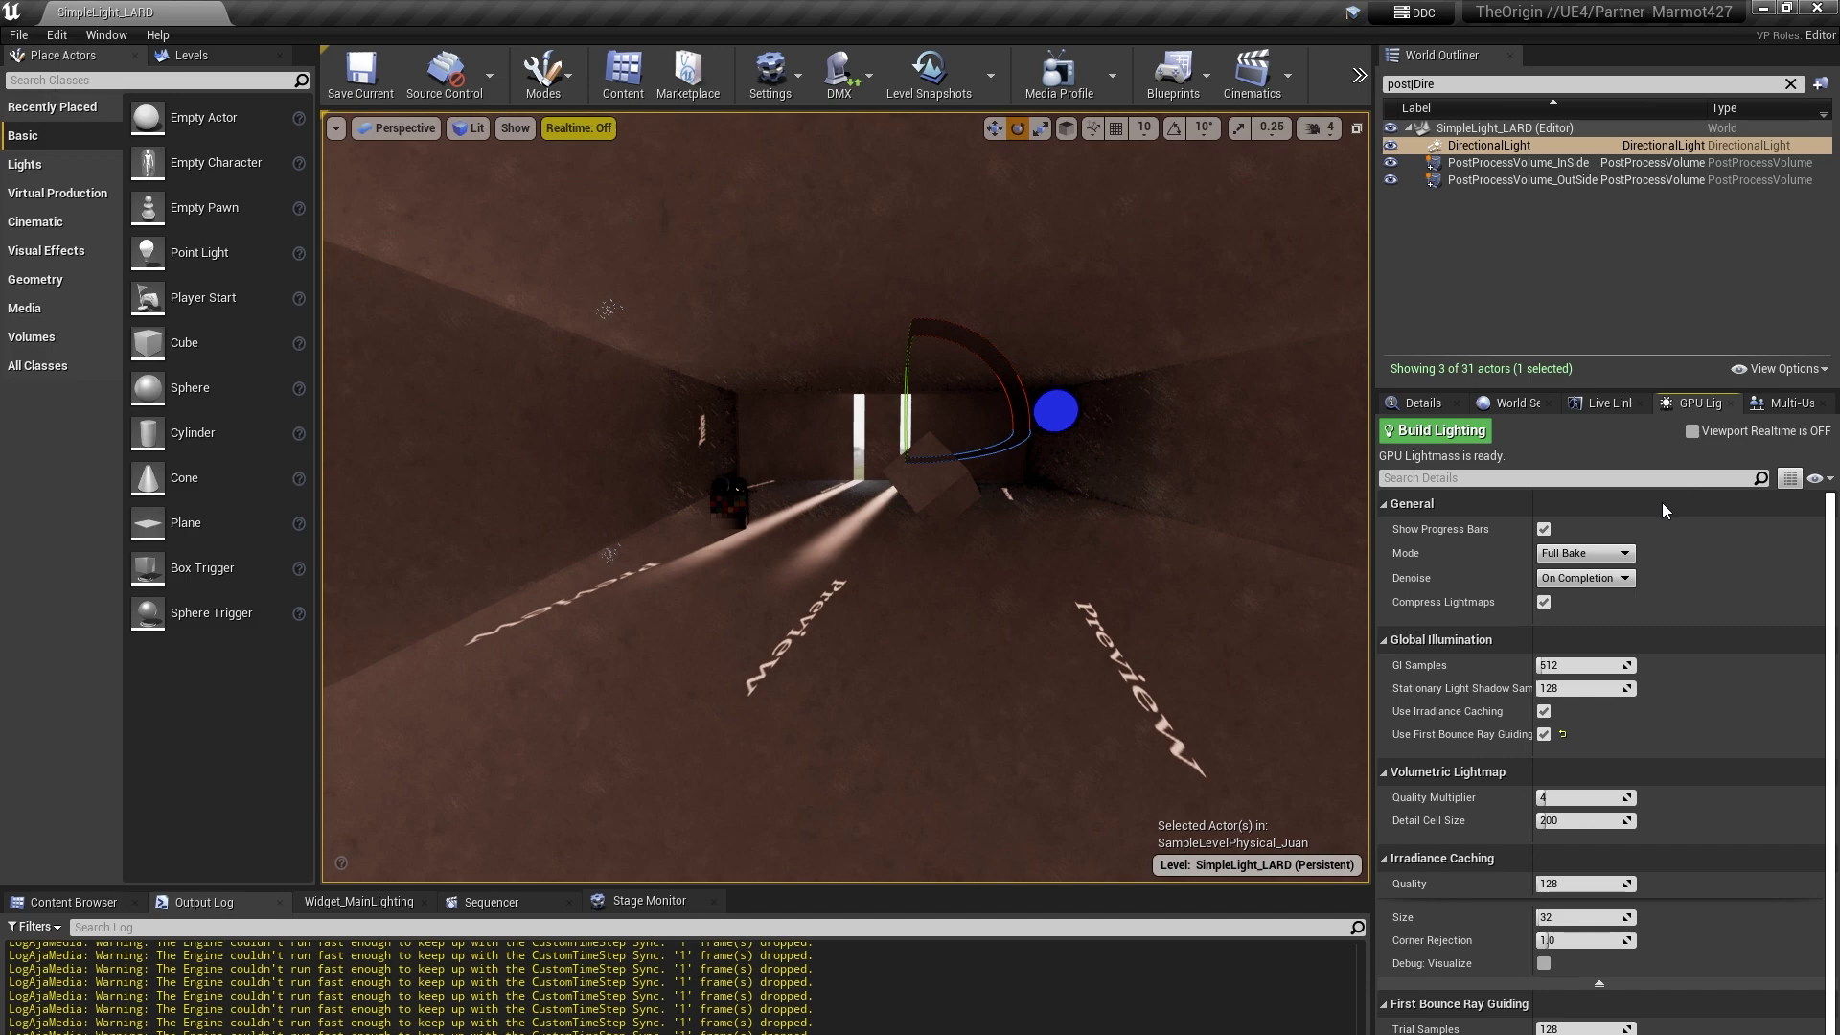
click(1429, 430)
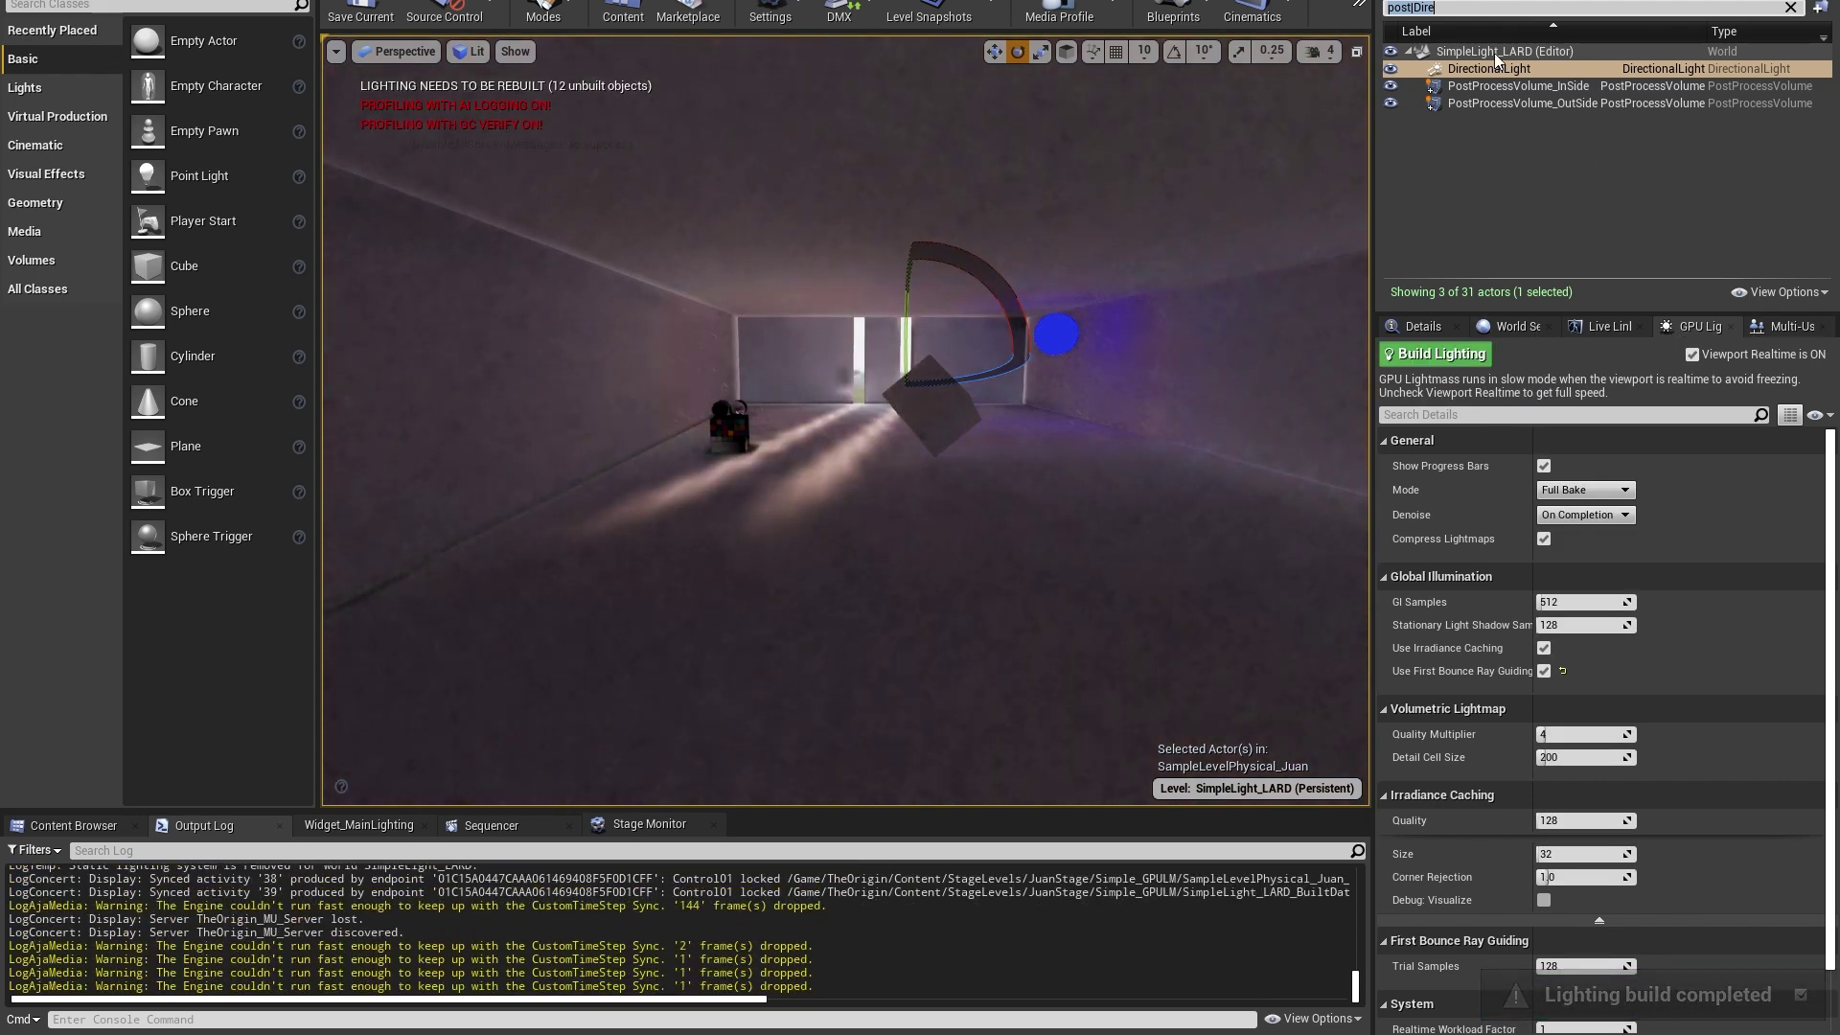
Turn Force No Precomputed Lighting off in World Settings, inspect the bake, and show the Content Browser.
click(1434, 329)
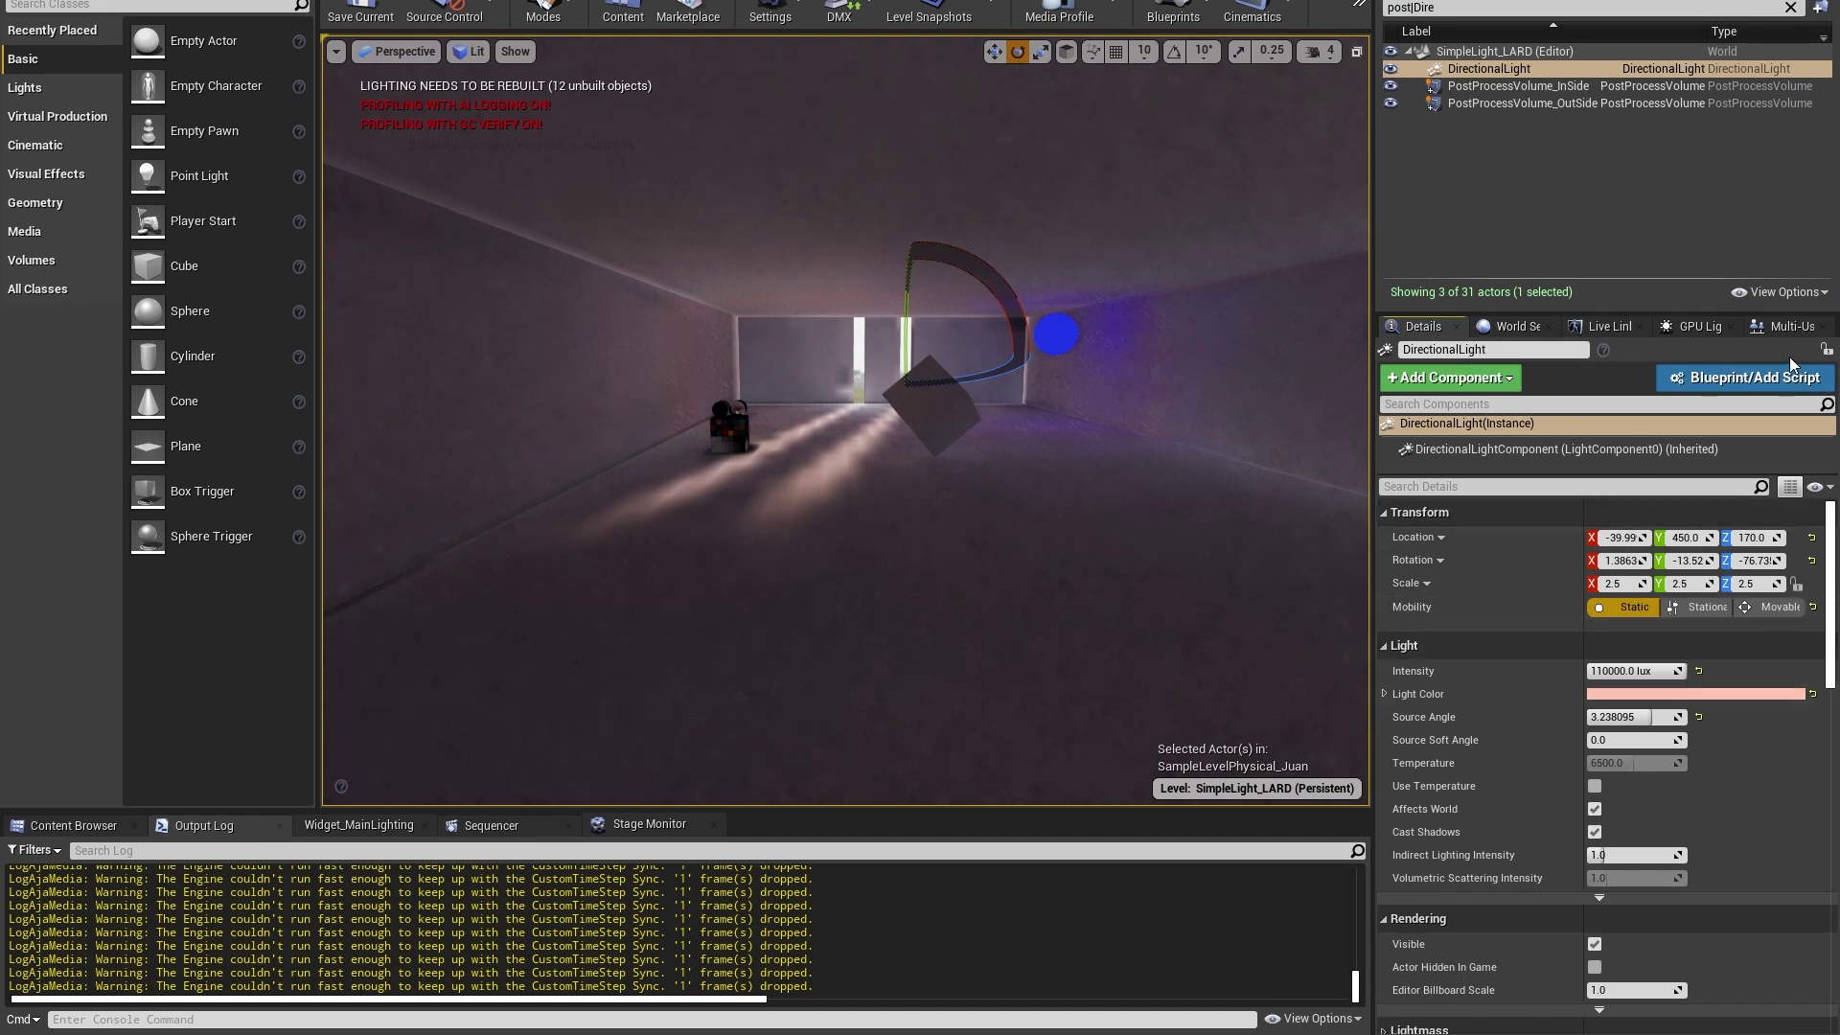
click(1512, 326)
click(1586, 595)
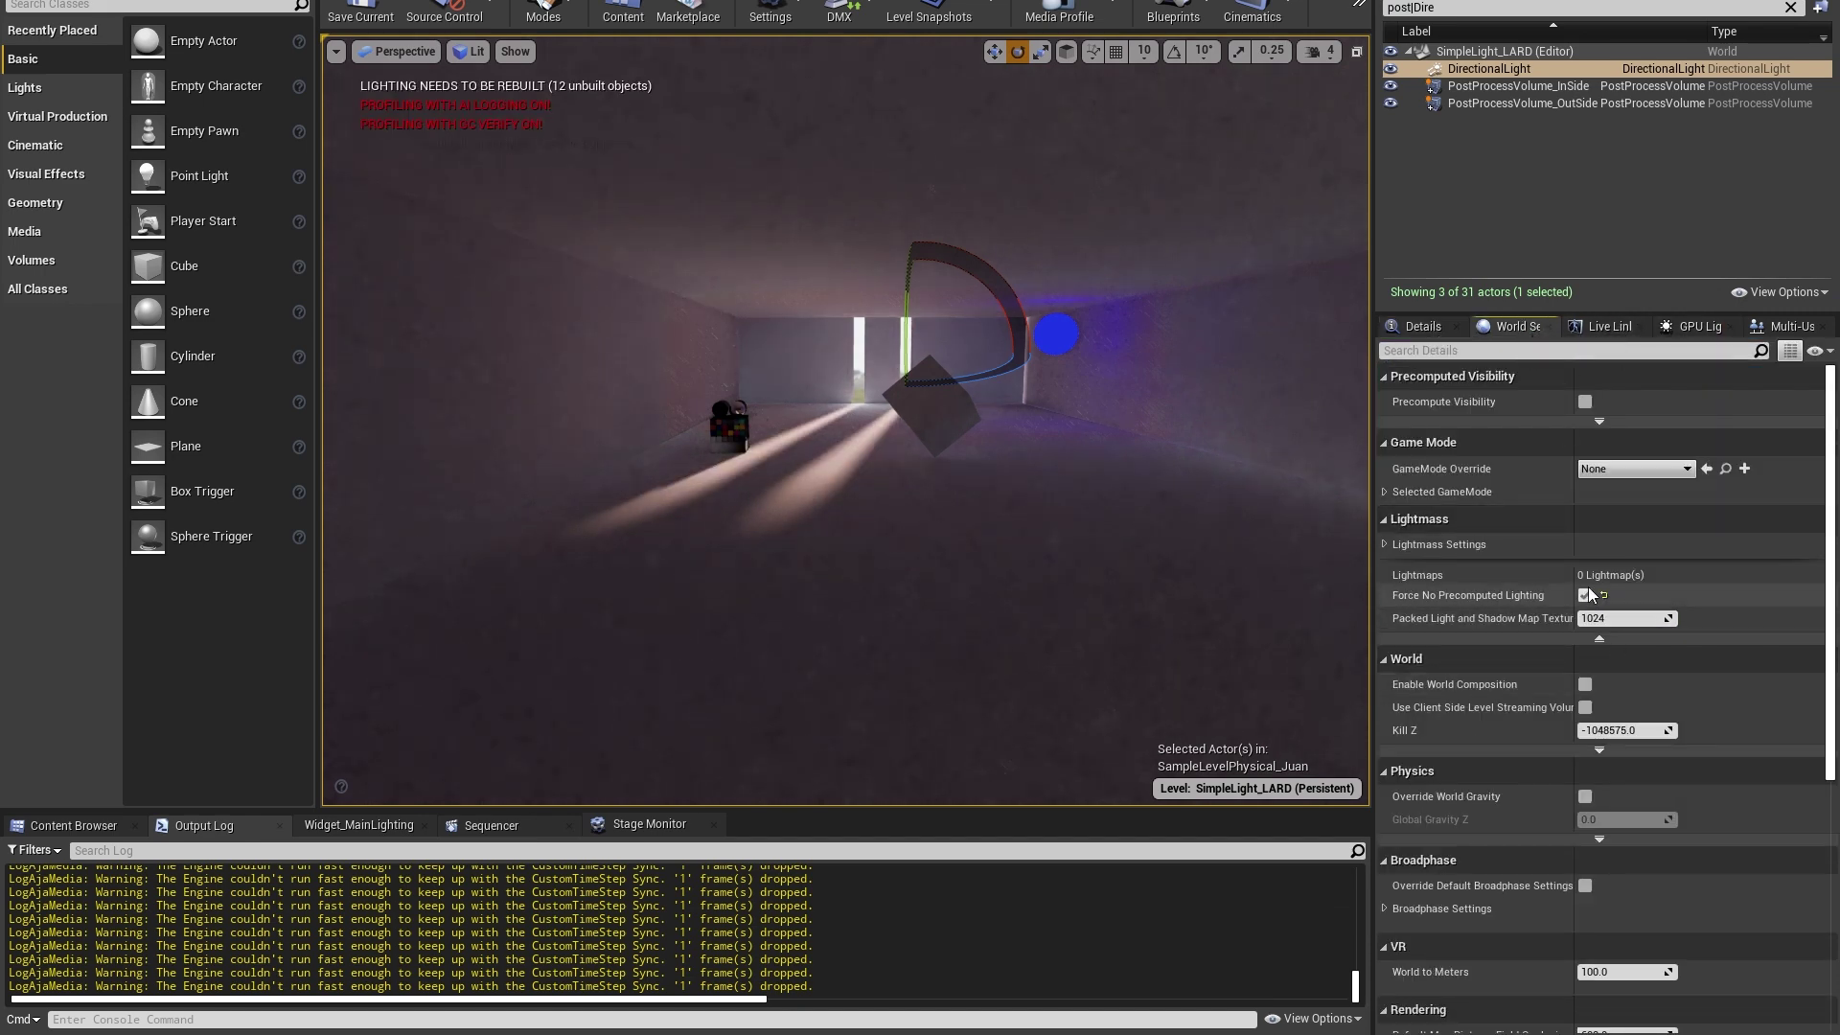
click(1586, 596)
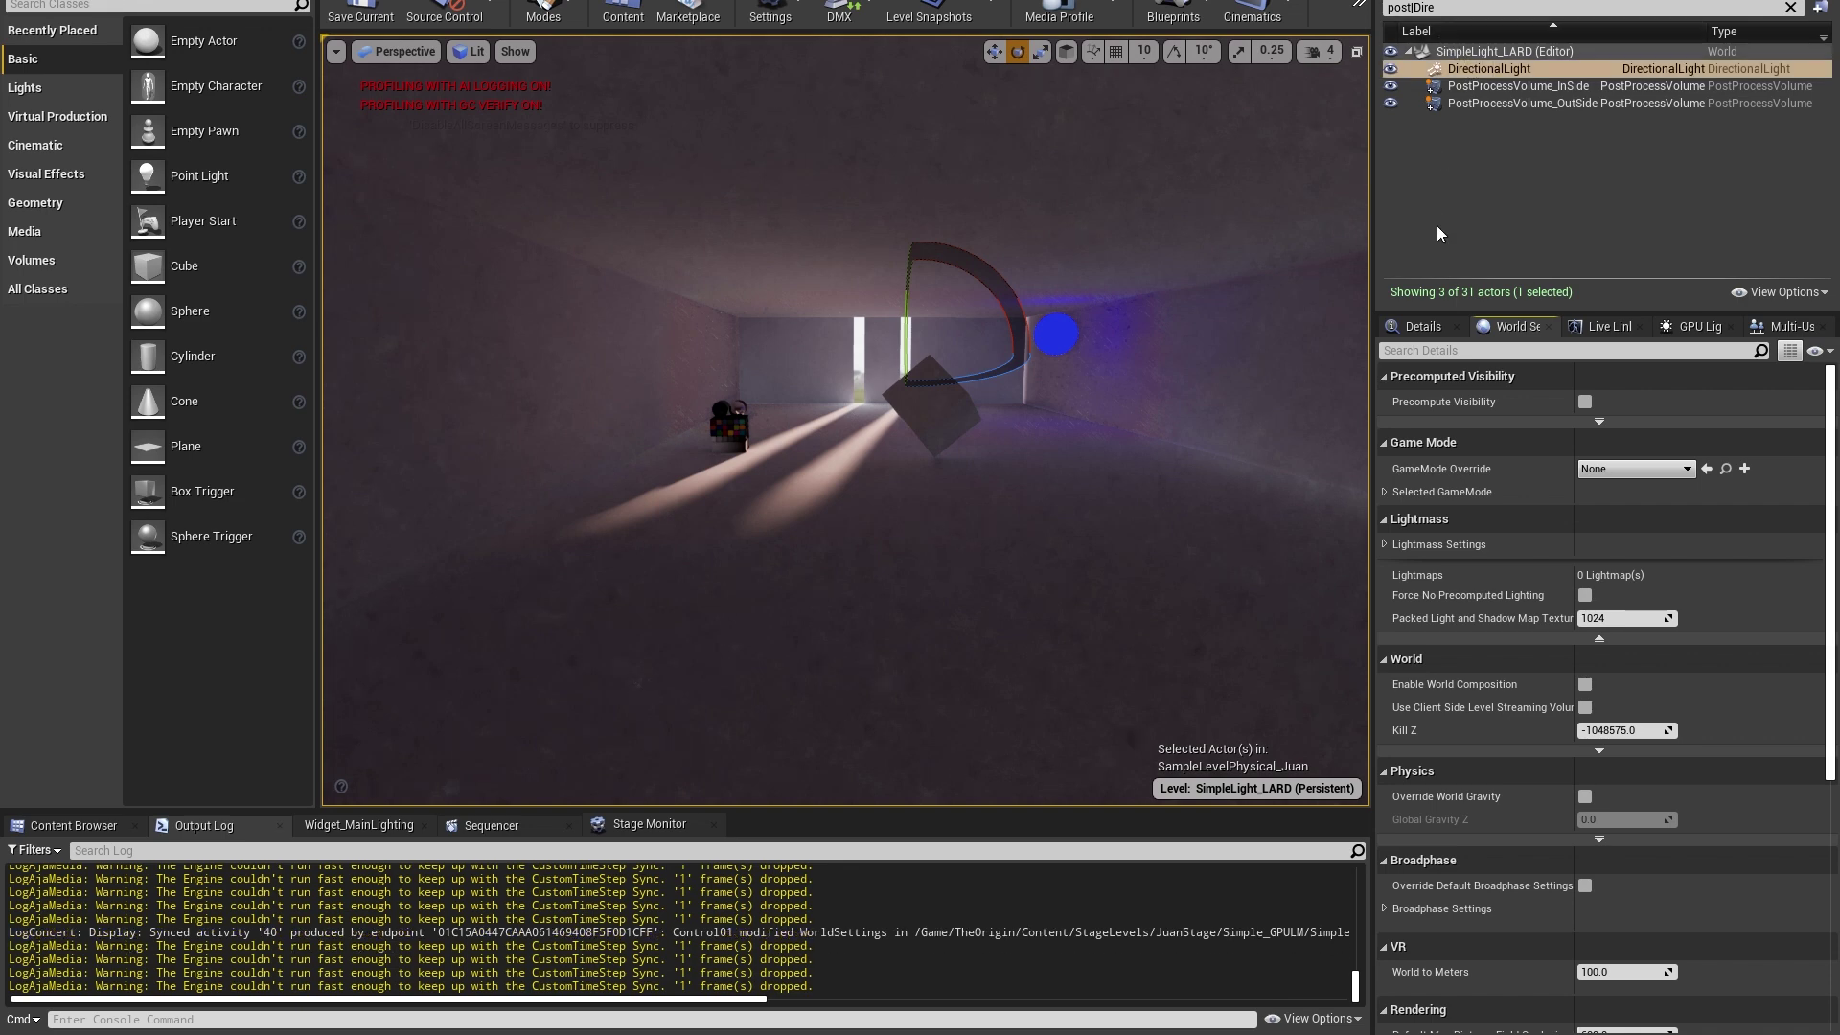
click(1430, 324)
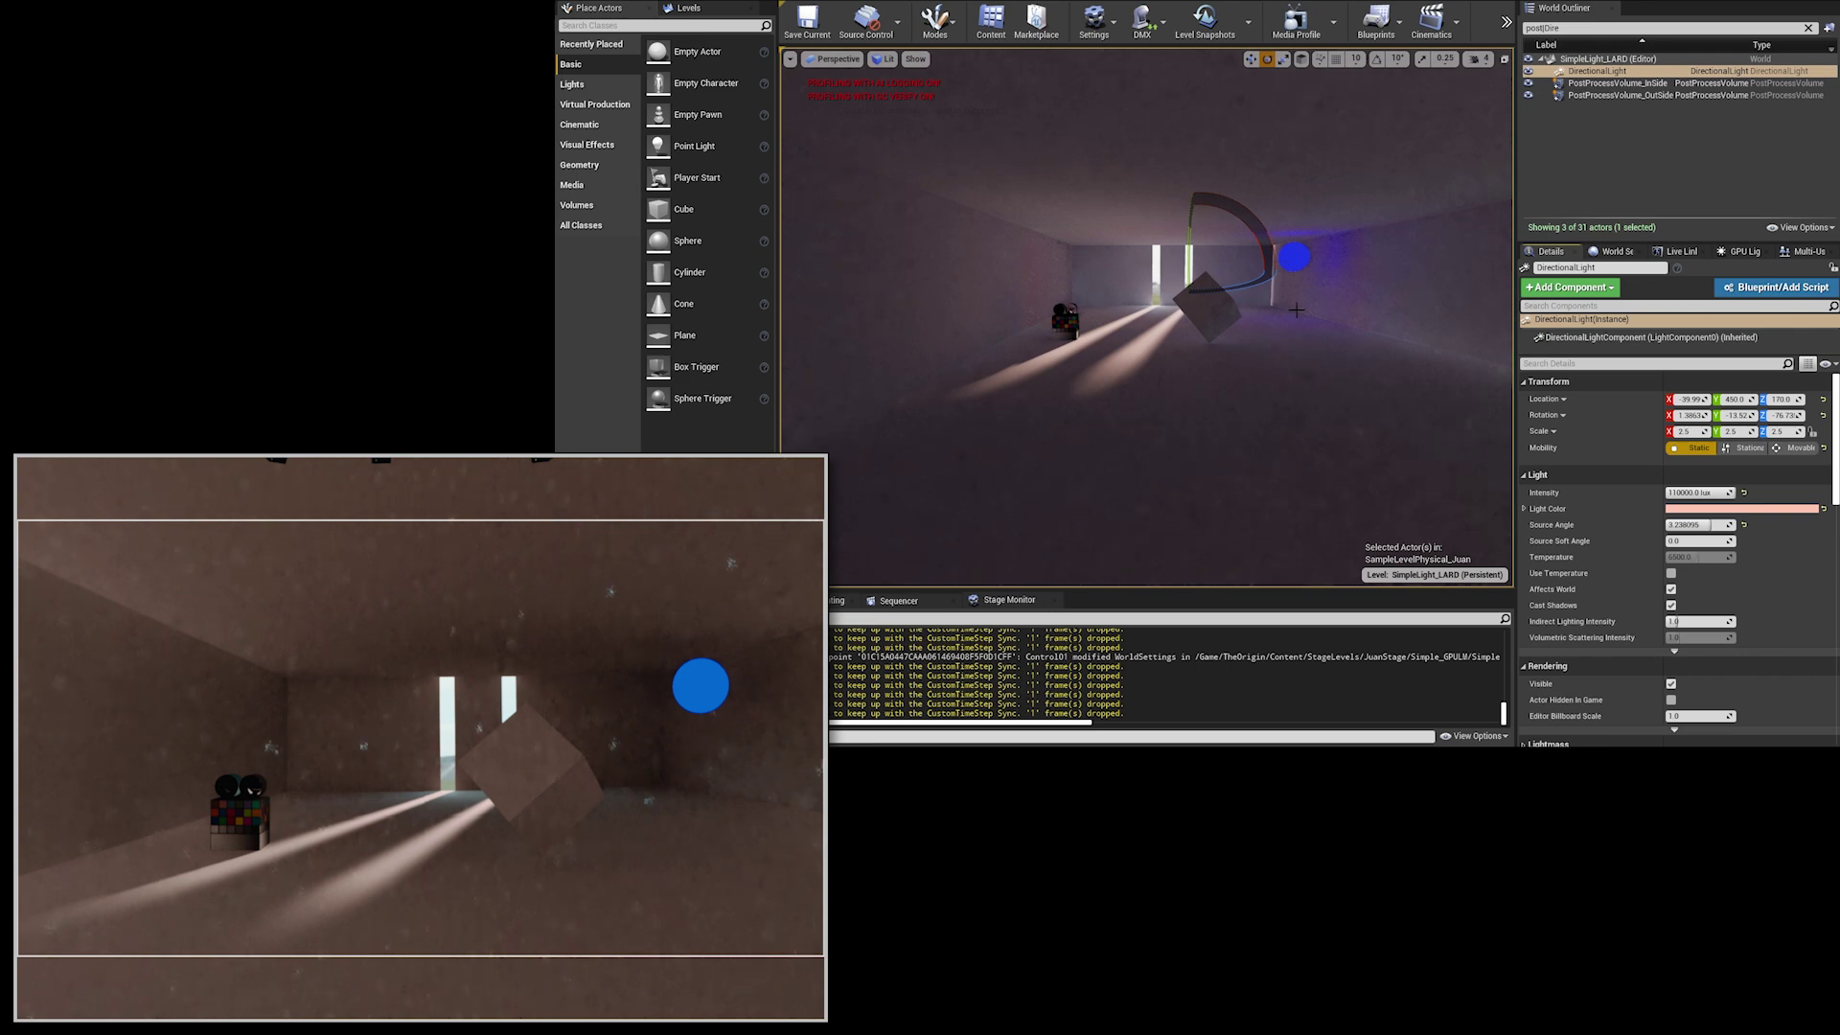
right_drag(1292, 258, 1264, 247)
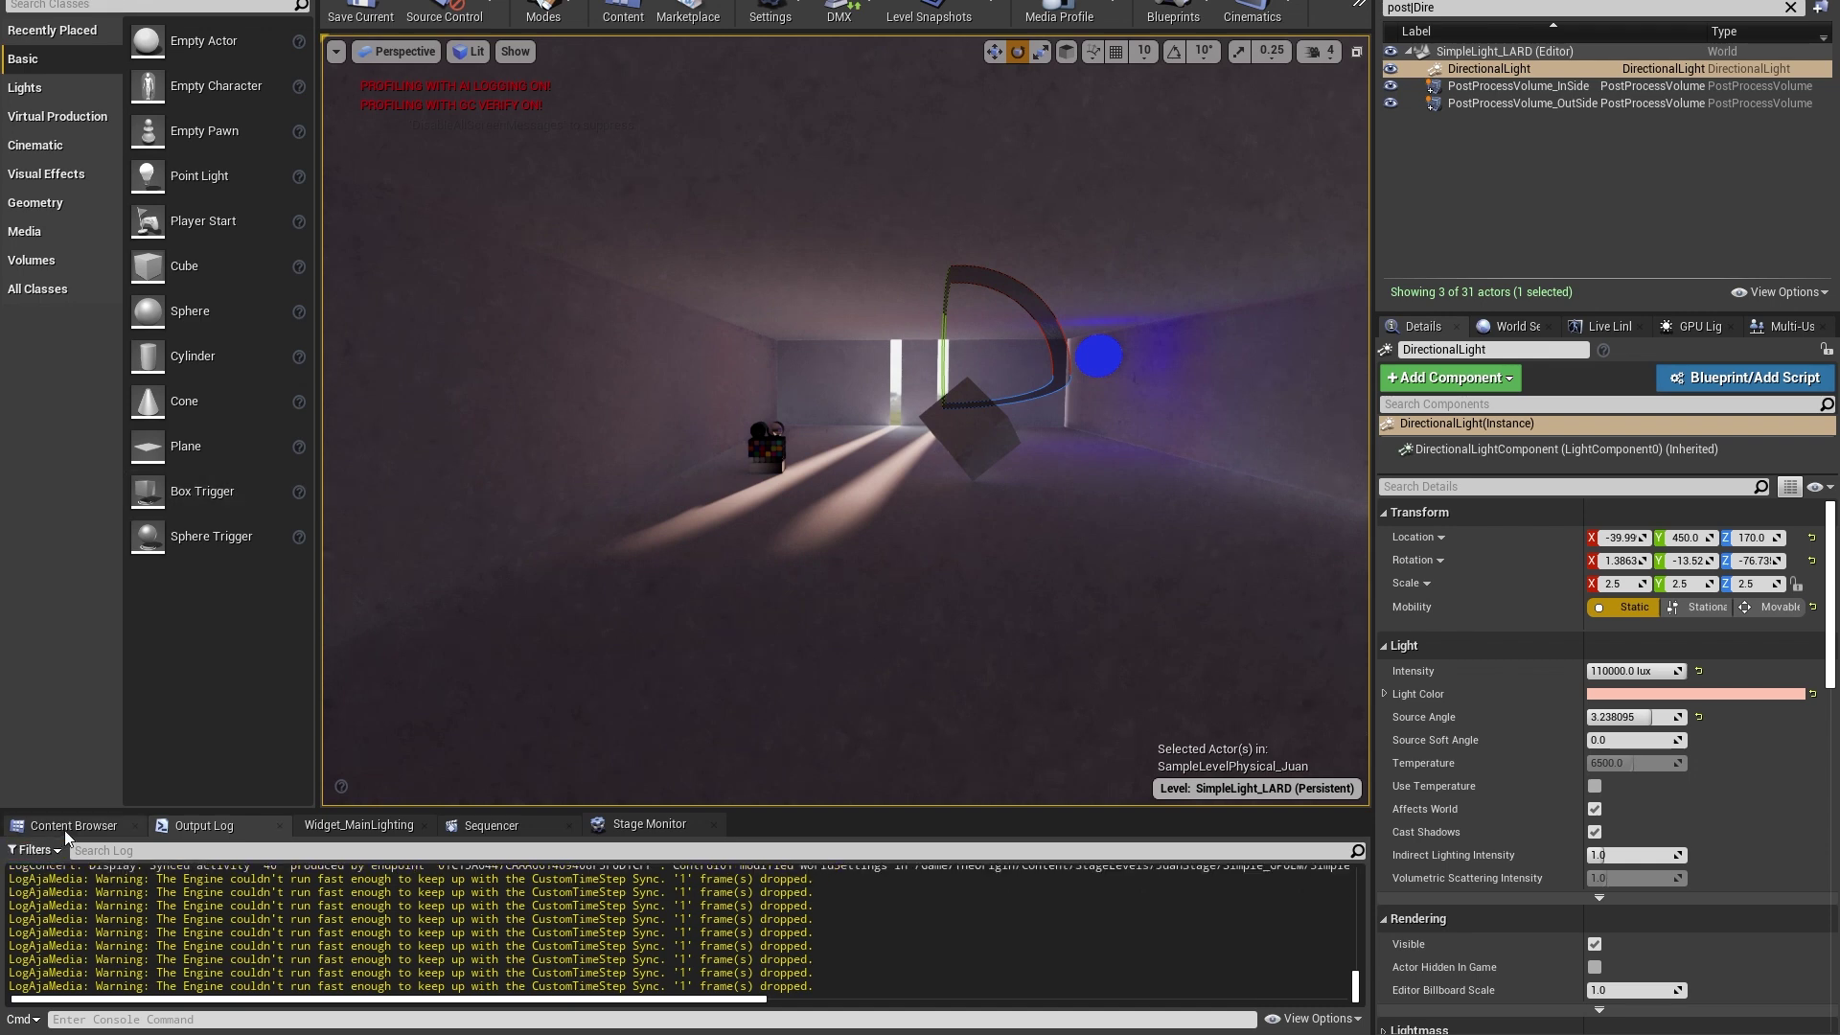
click(67, 826)
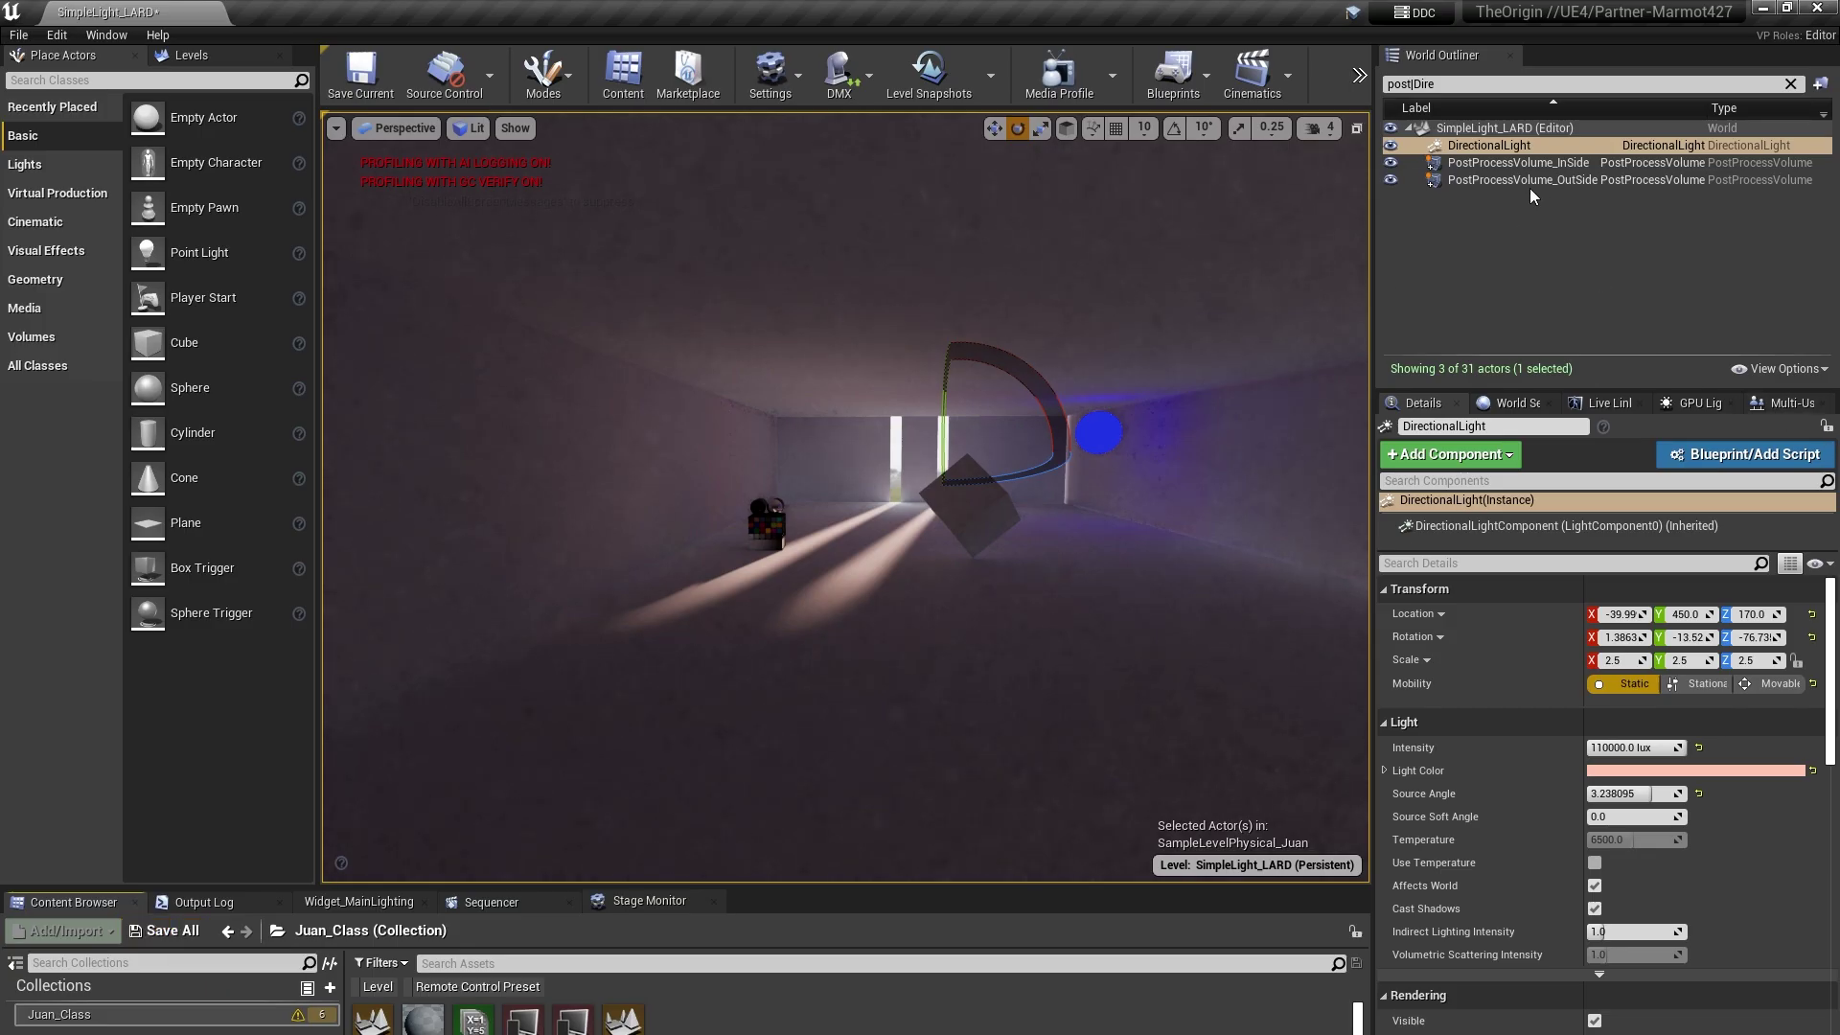
Set PostProcessVolume_InSide's Ray Tracing Global Illumination type to Disabled.
click(1527, 163)
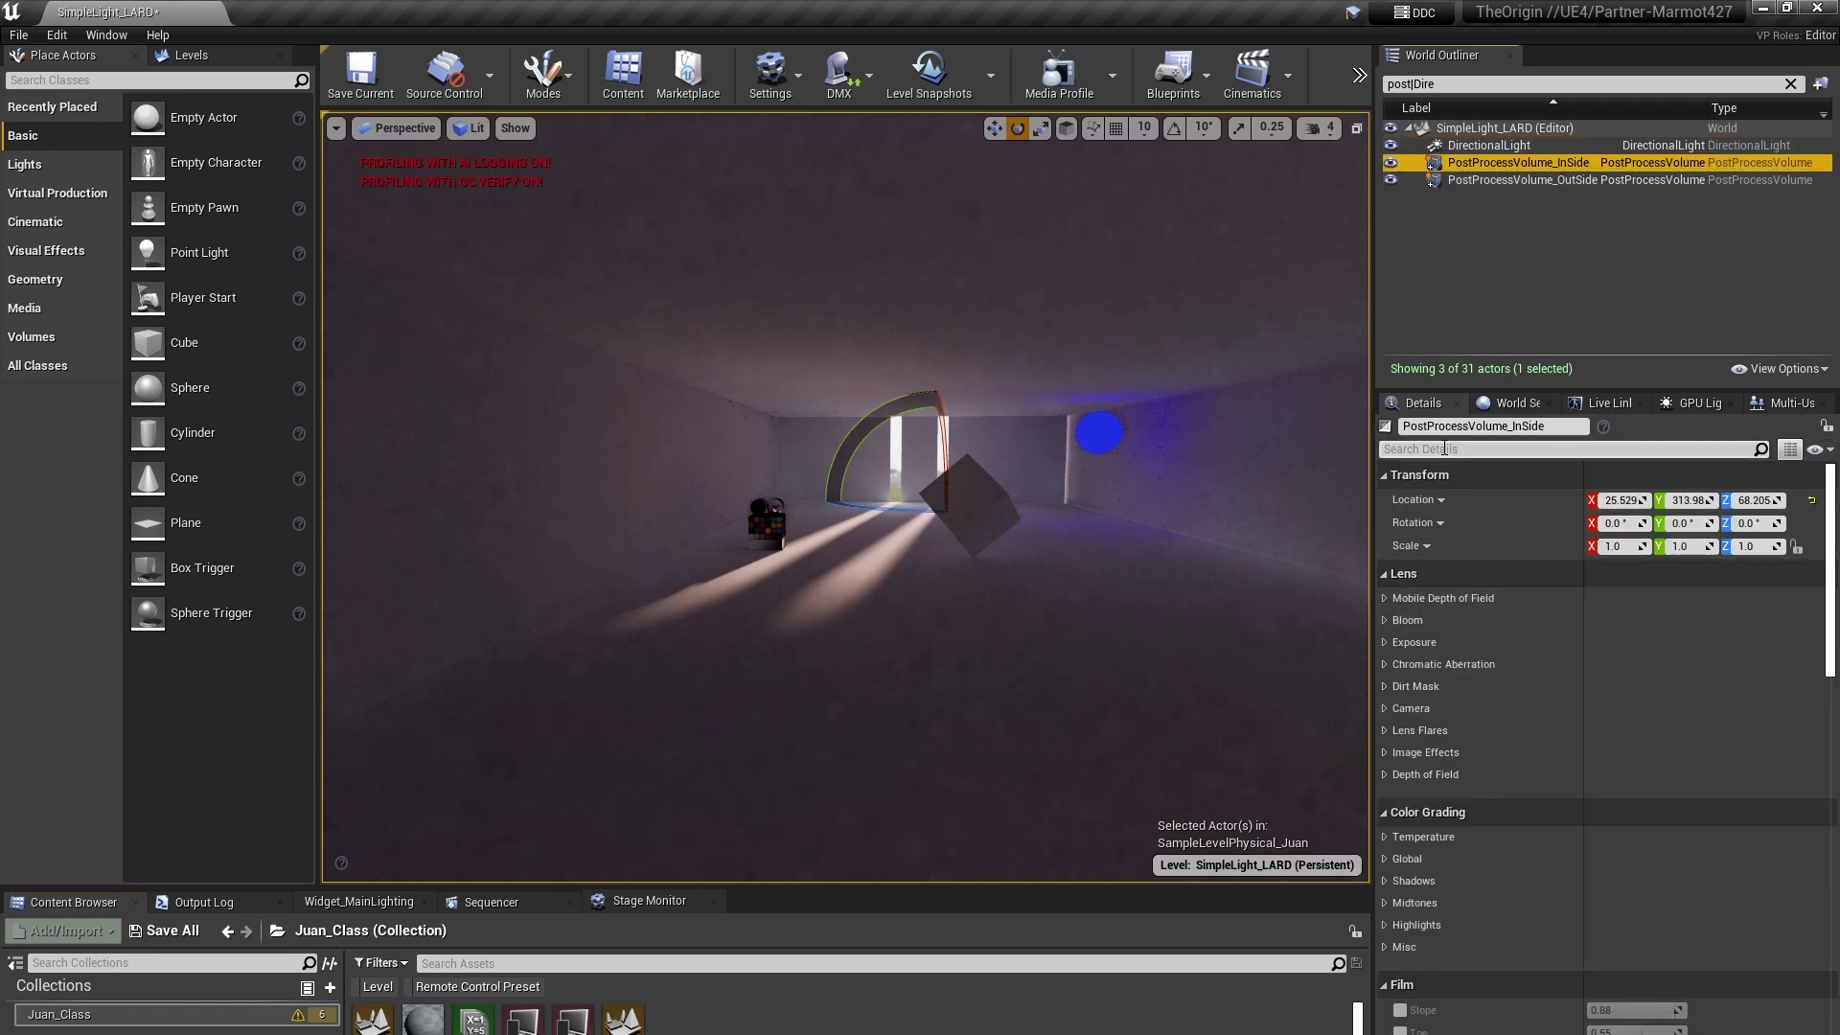
click(1445, 450)
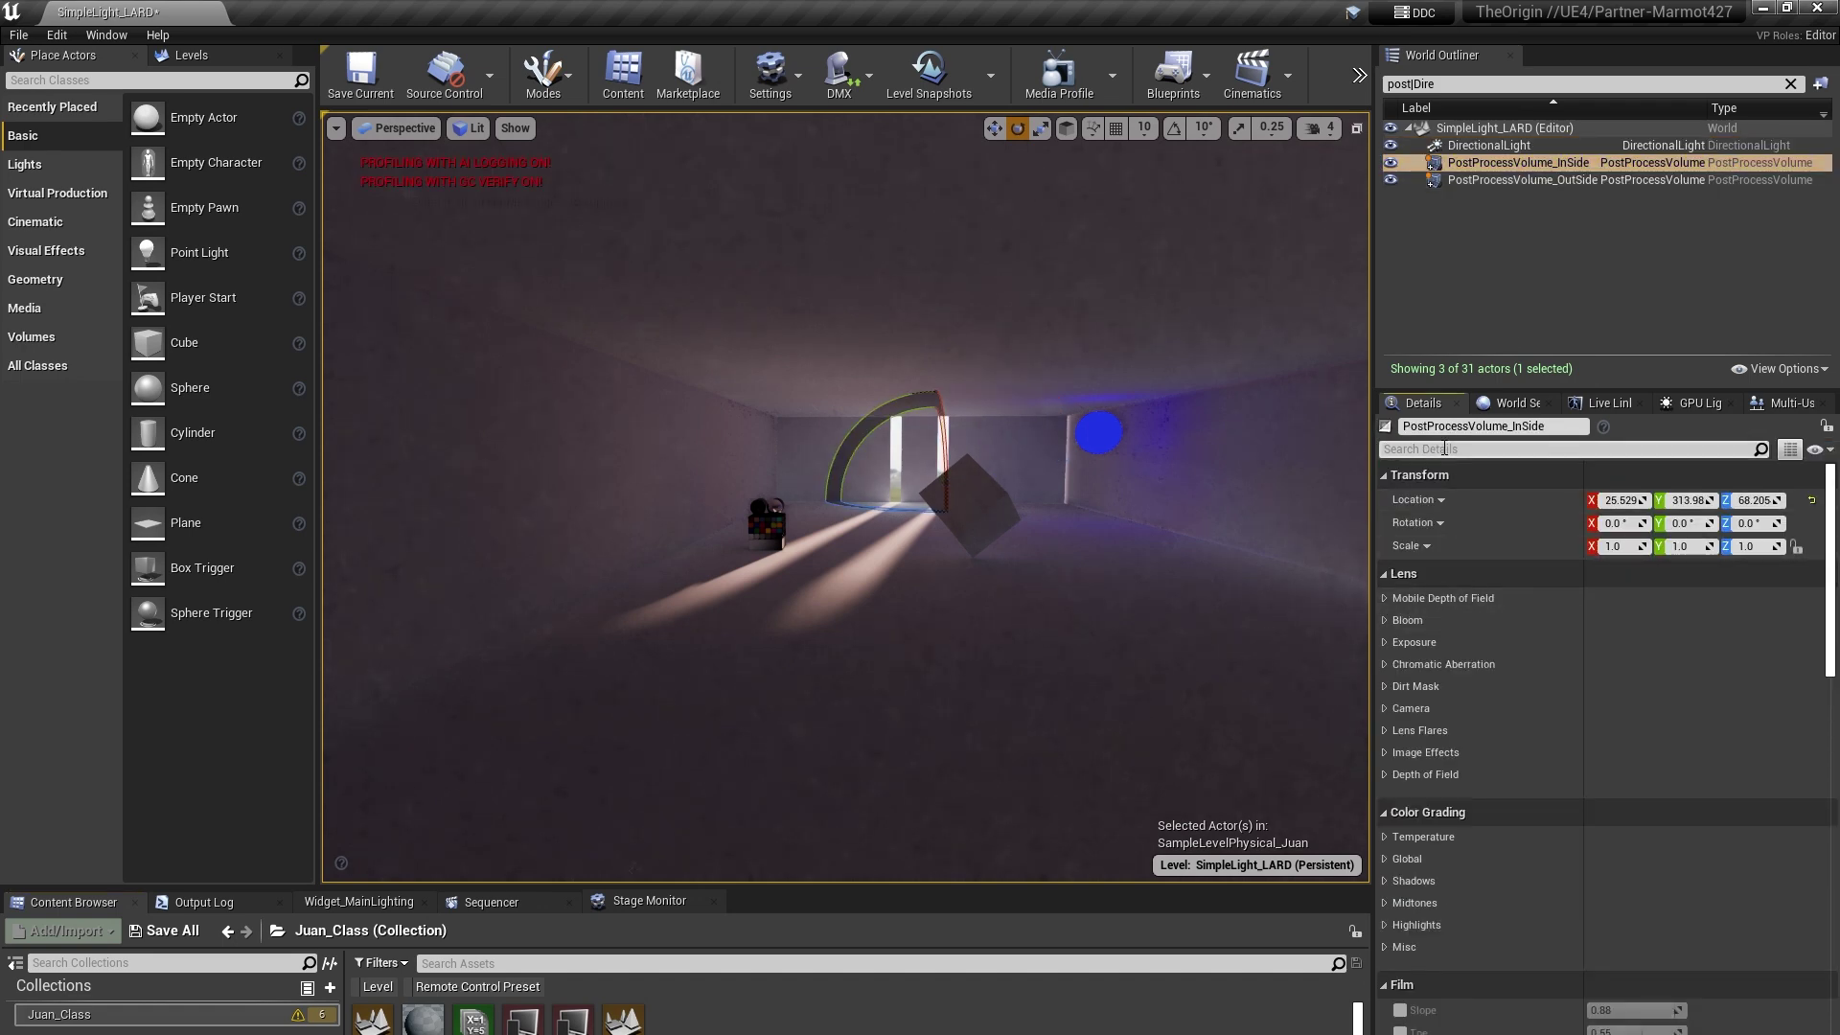
text(rayt)
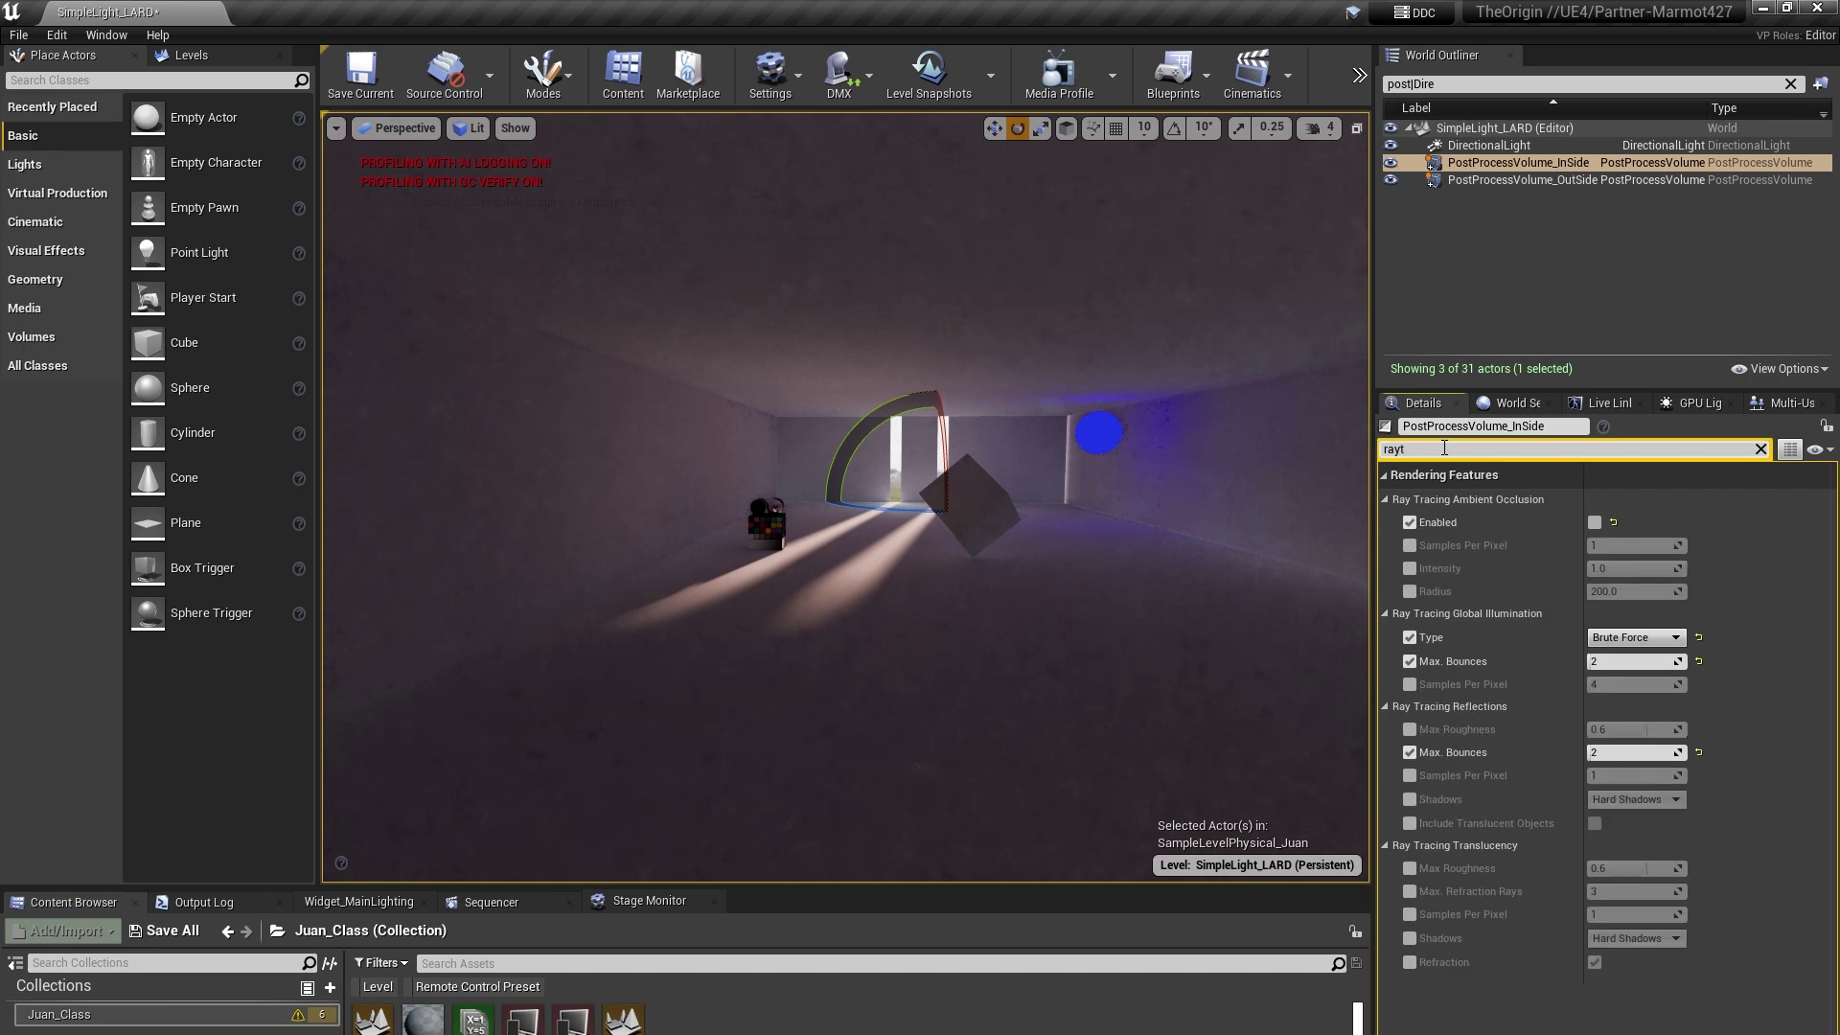
click(1655, 640)
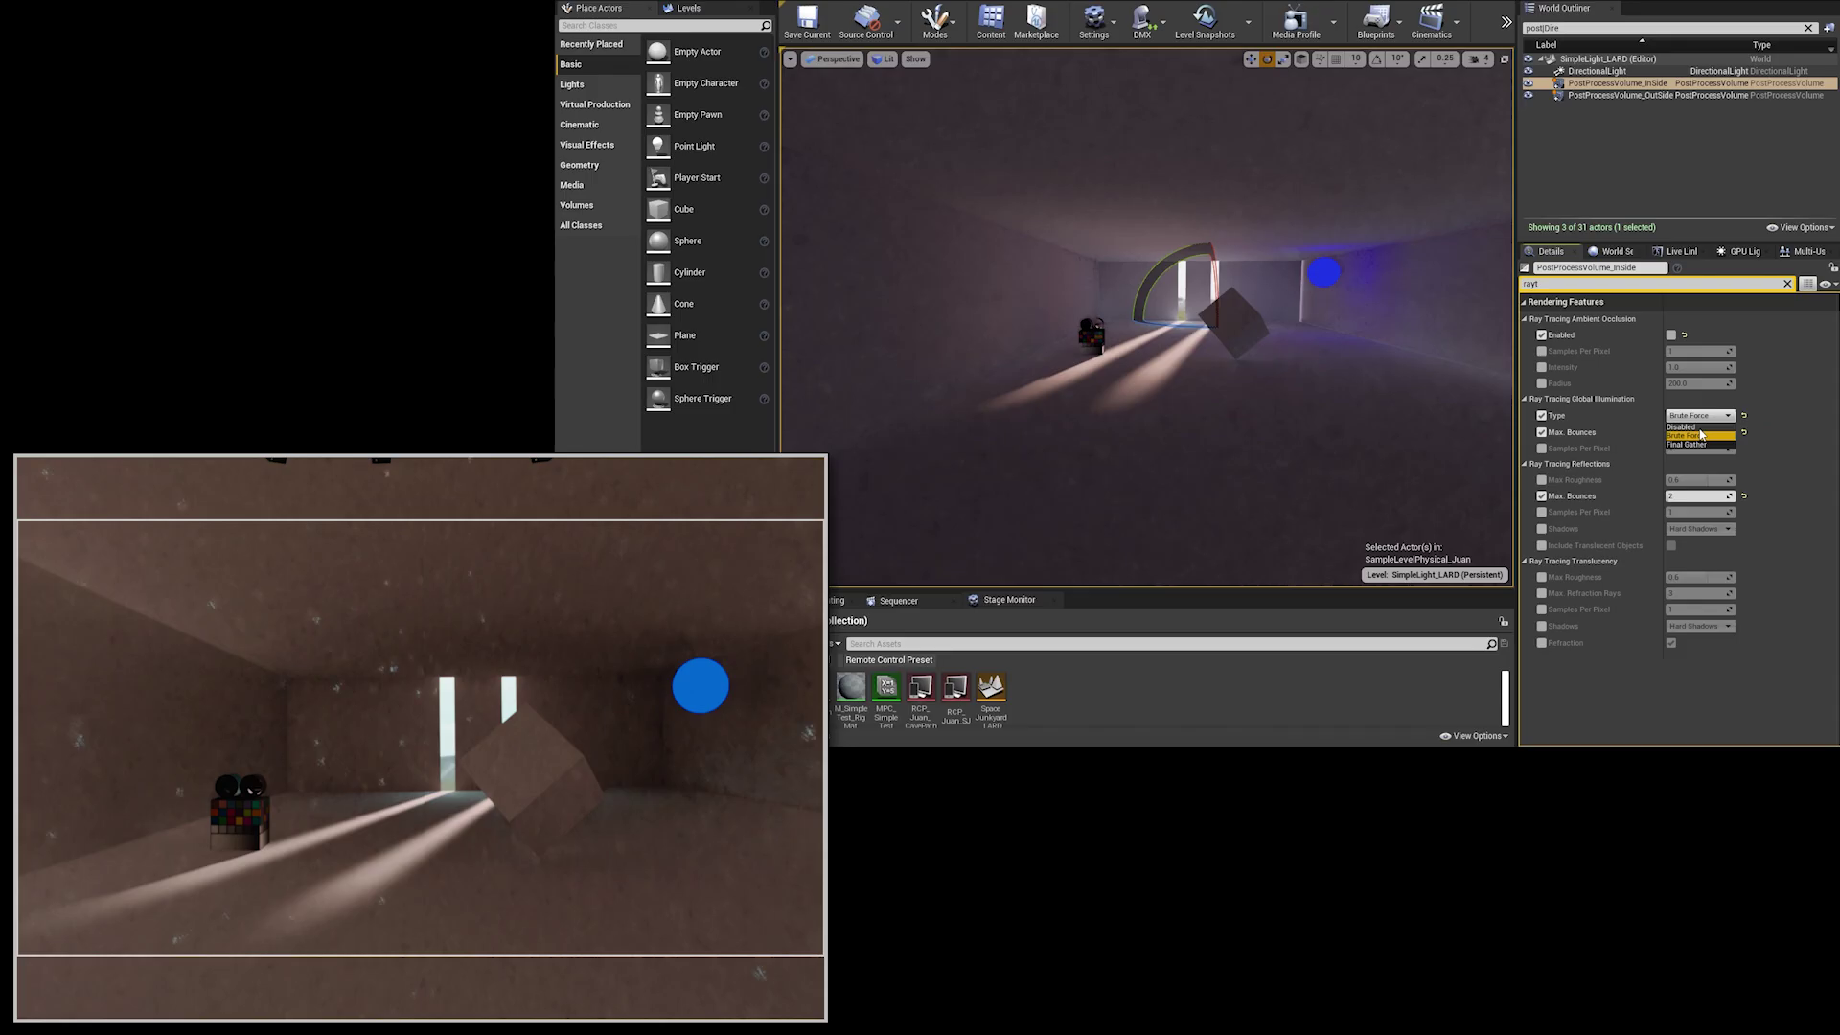
click(1694, 426)
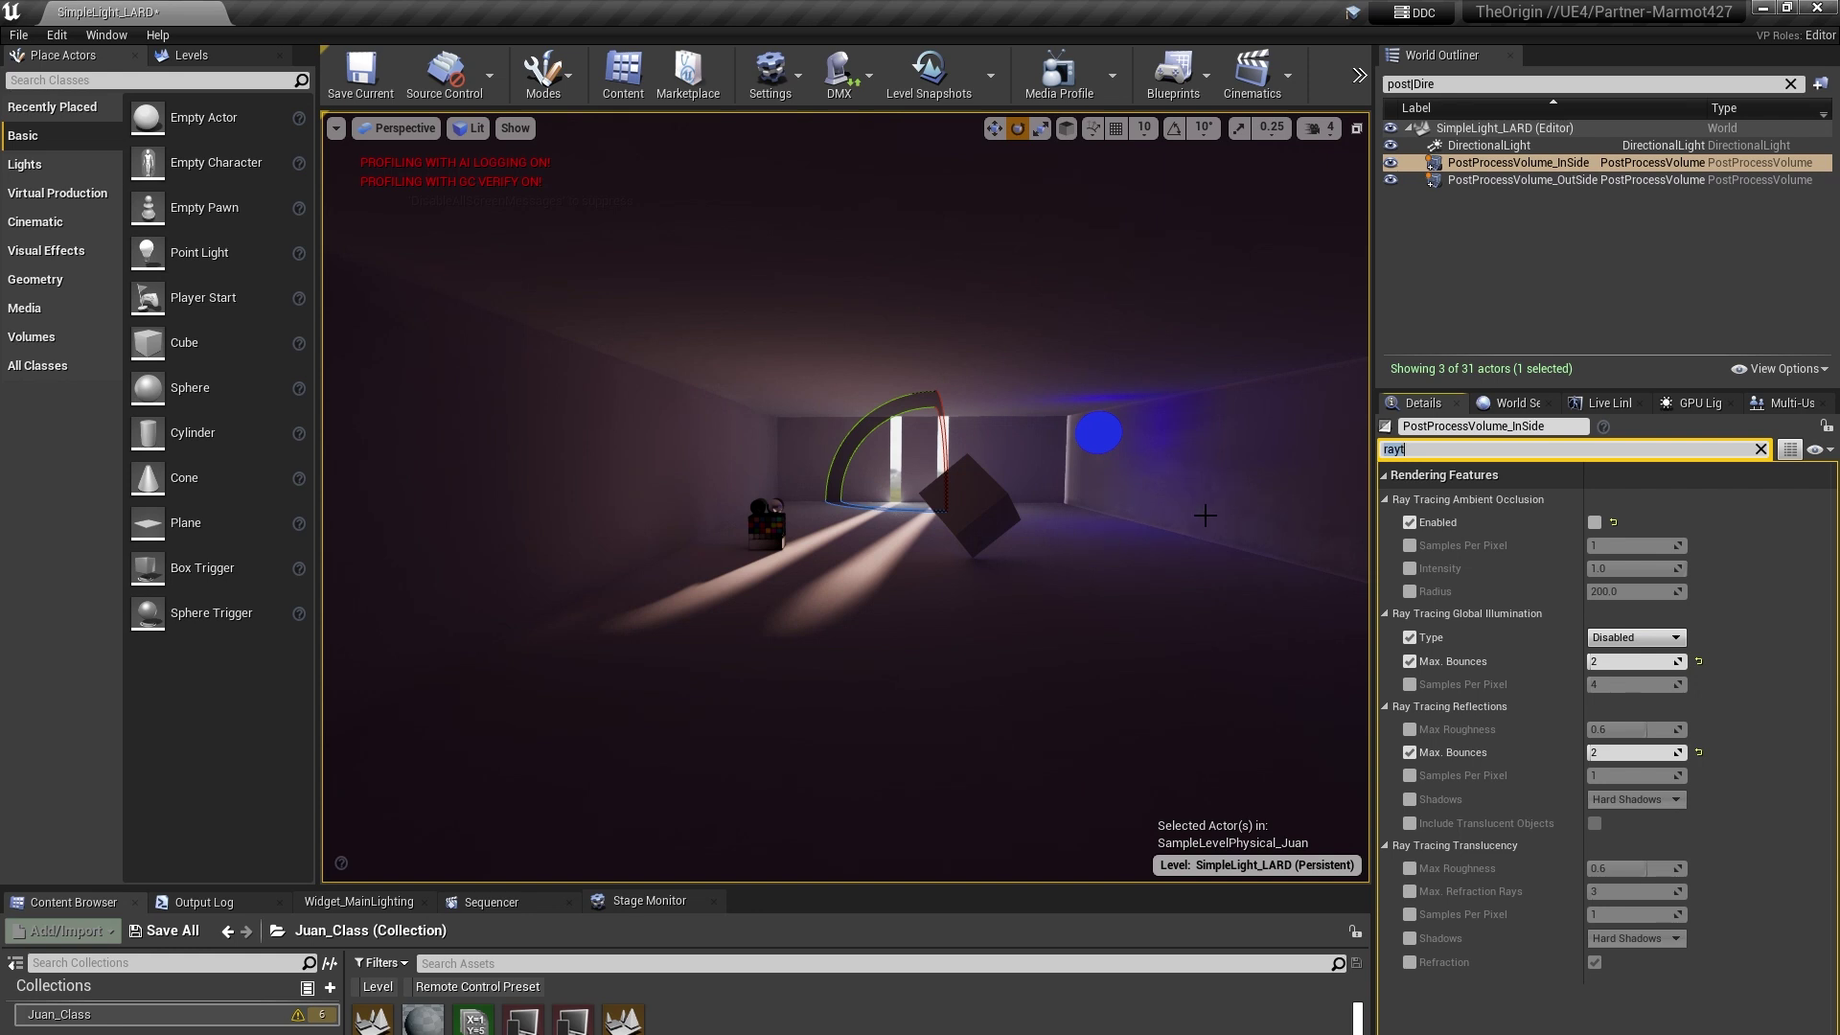
Save all modified levels and their built lighting data via Save All.
click(163, 931)
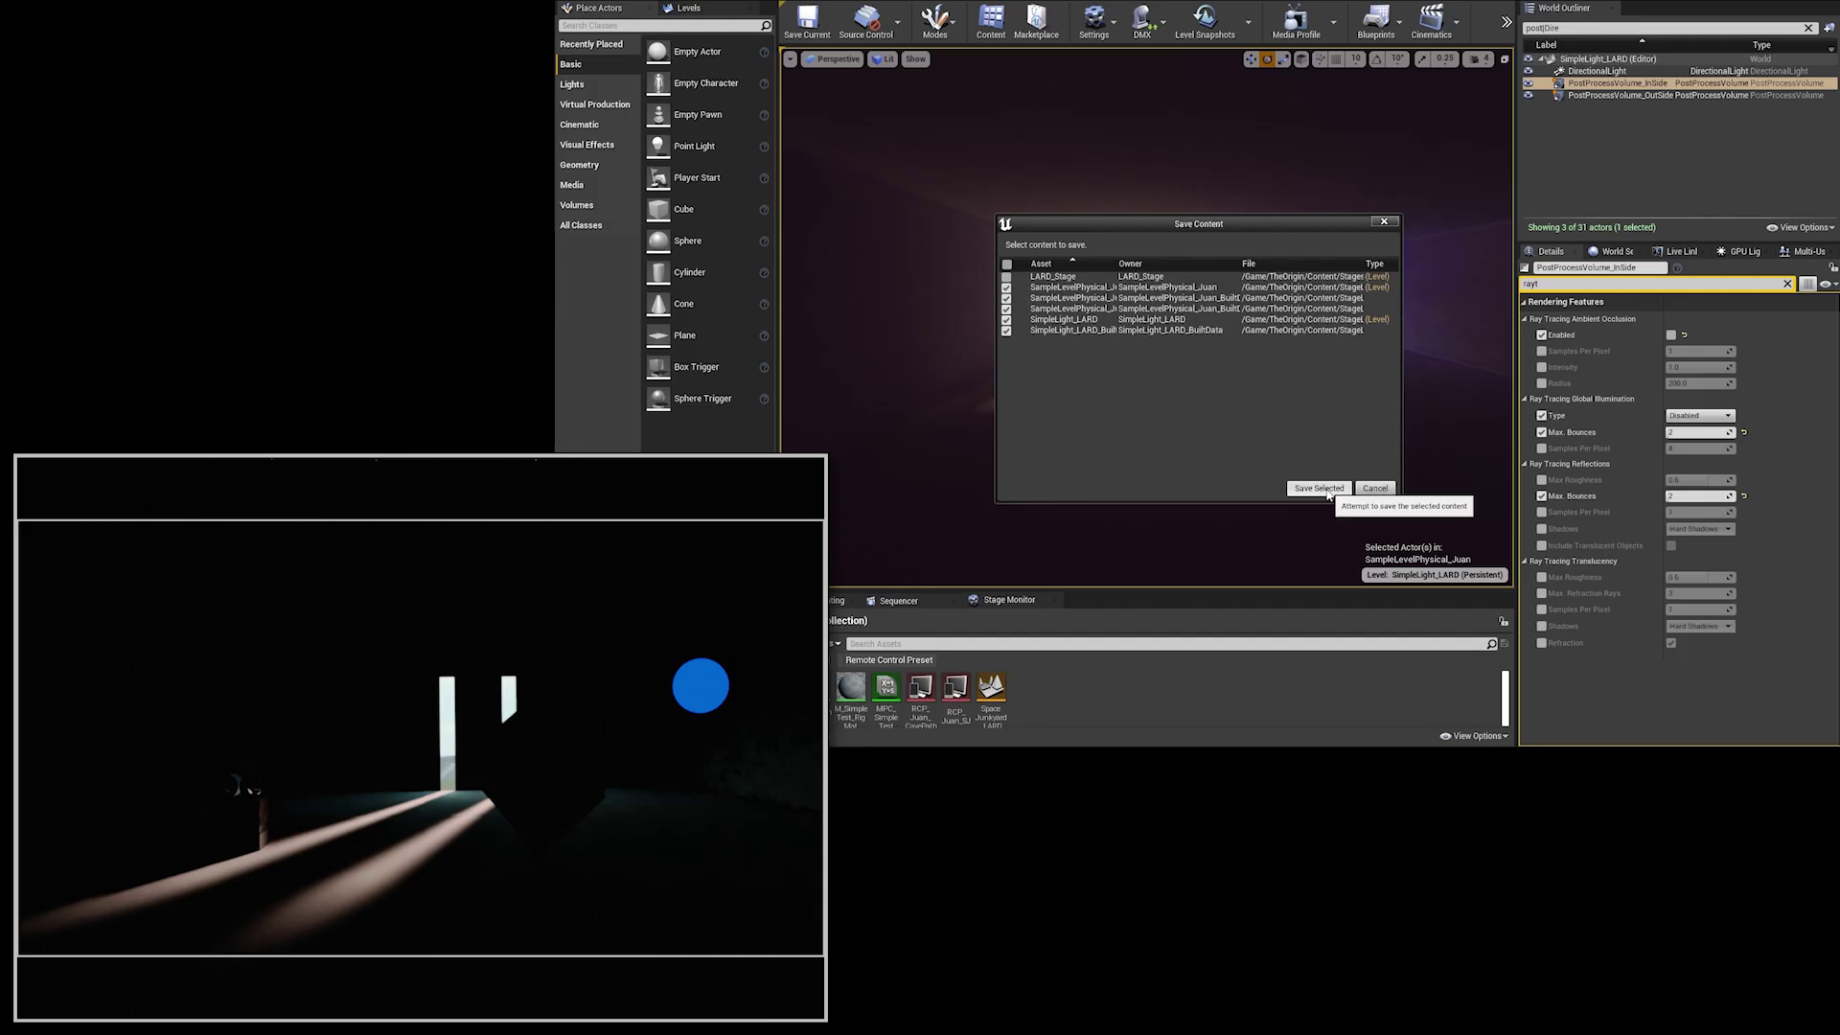
click(1326, 489)
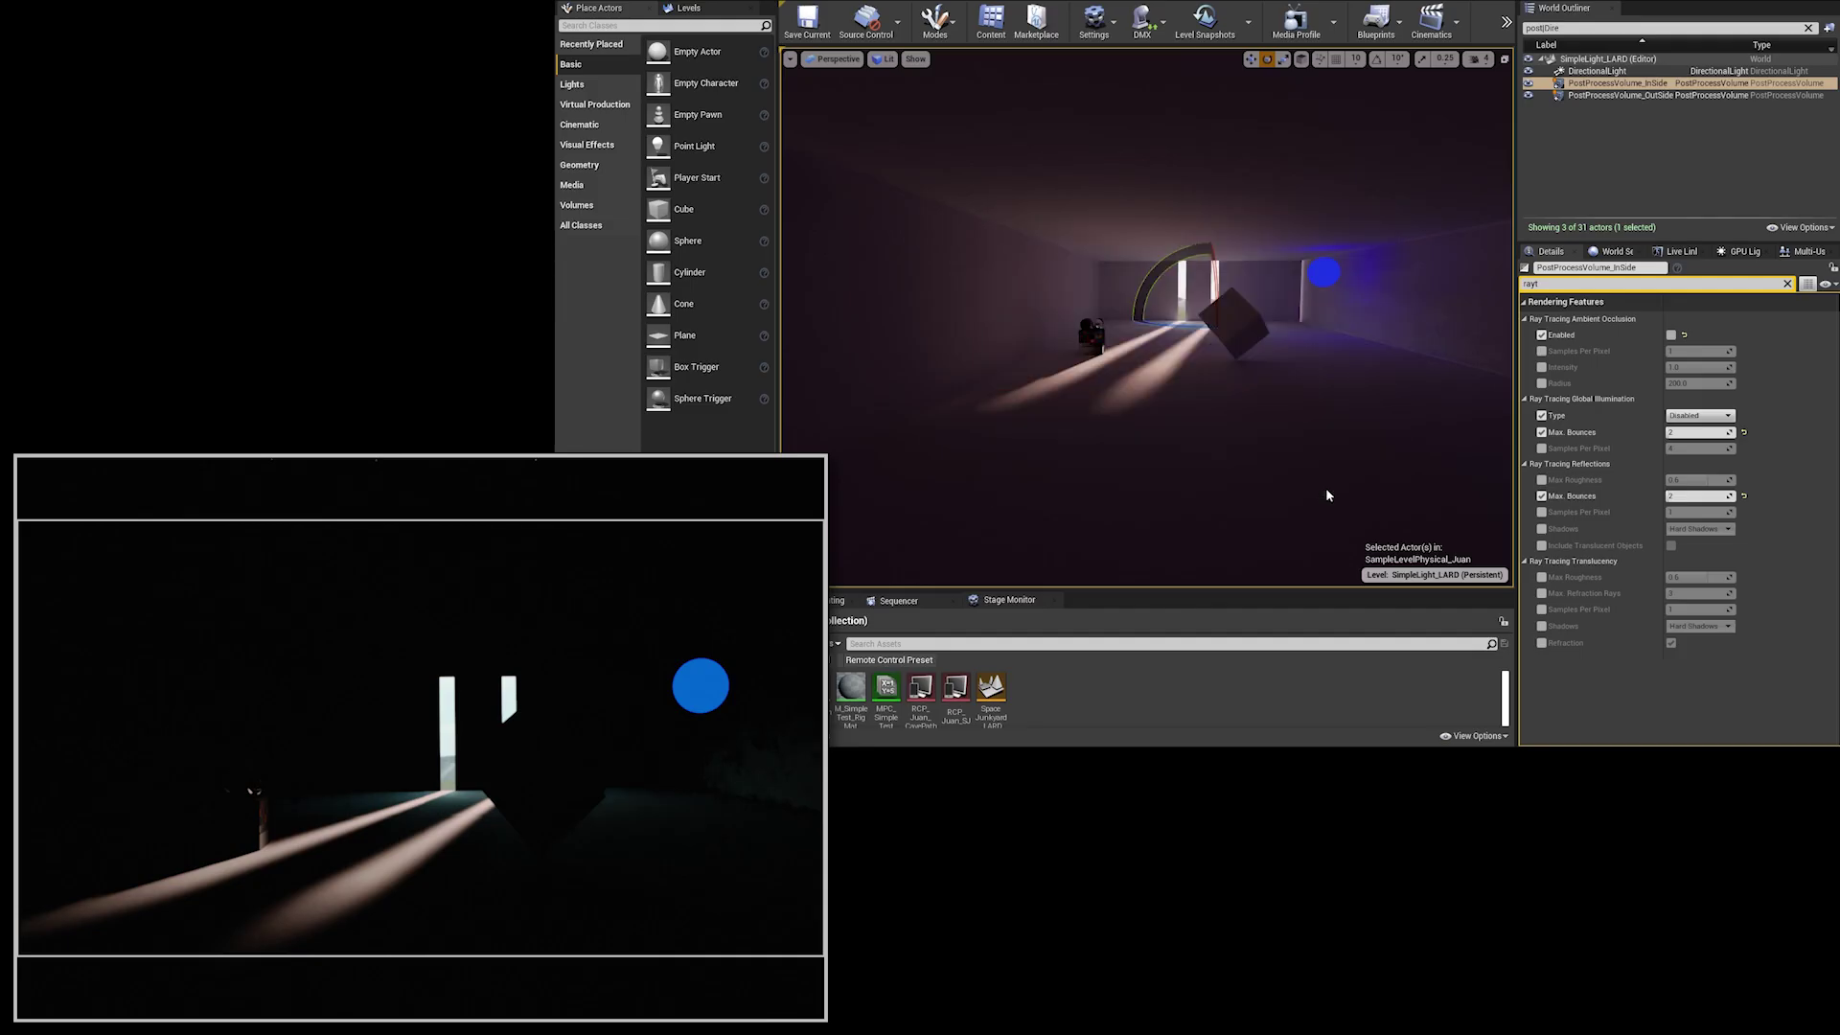